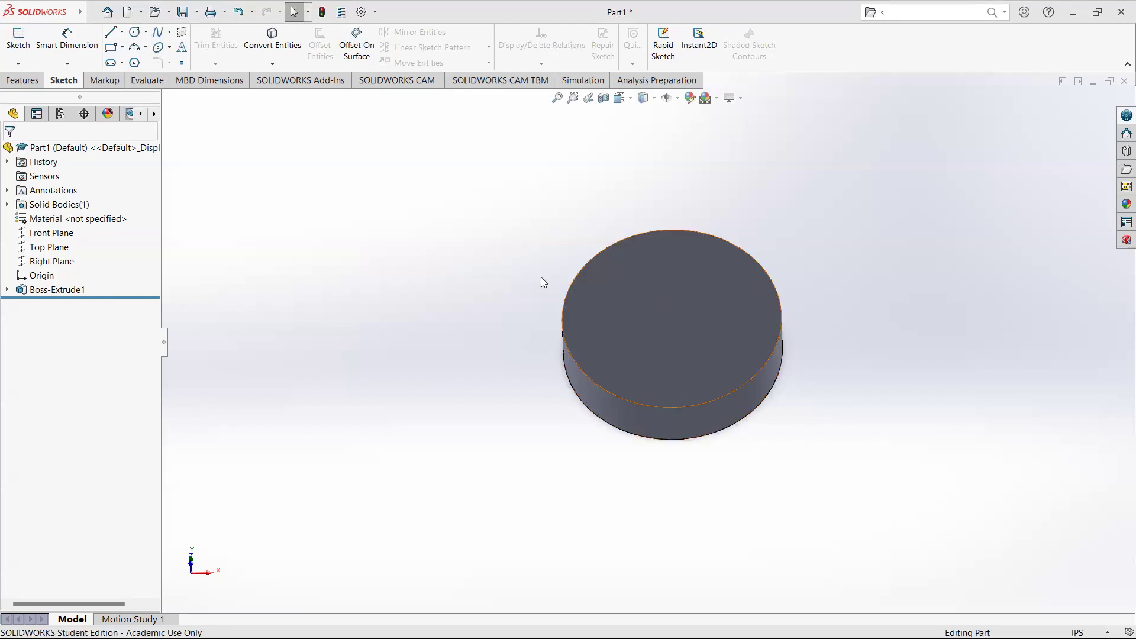
Start a sketch on the disc's top face and draw a small circle near its left edge, about 0.4 in across.
{"action": "left_click", "coordinate": [593, 293]}
{"action": "left_click", "coordinate": [18, 37]}
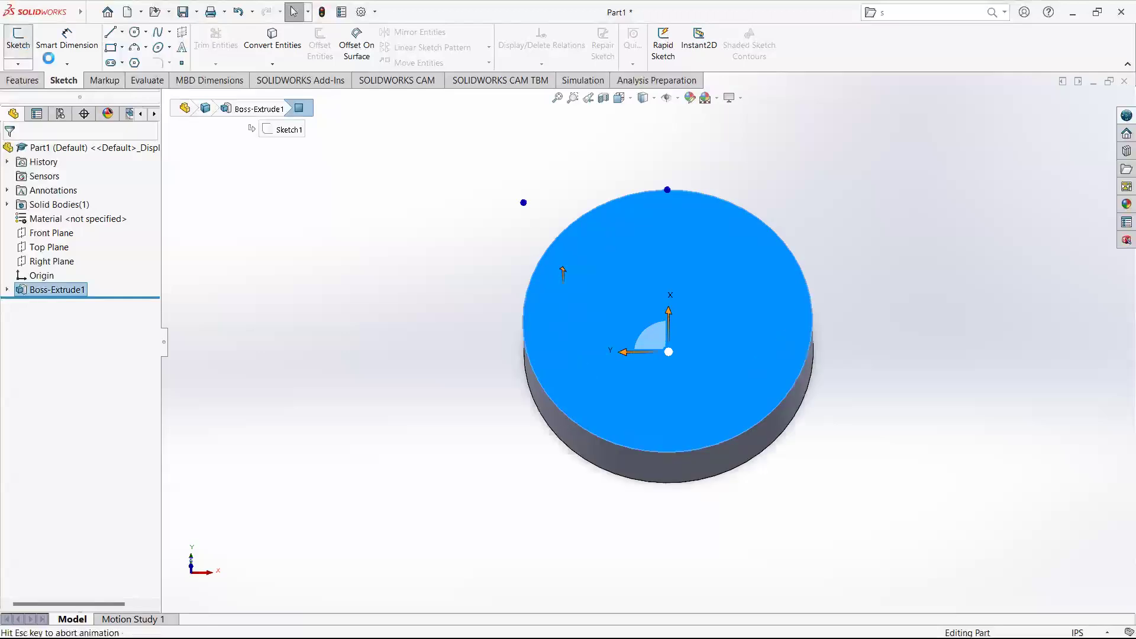
{"action": "left_click", "coordinate": [135, 32]}
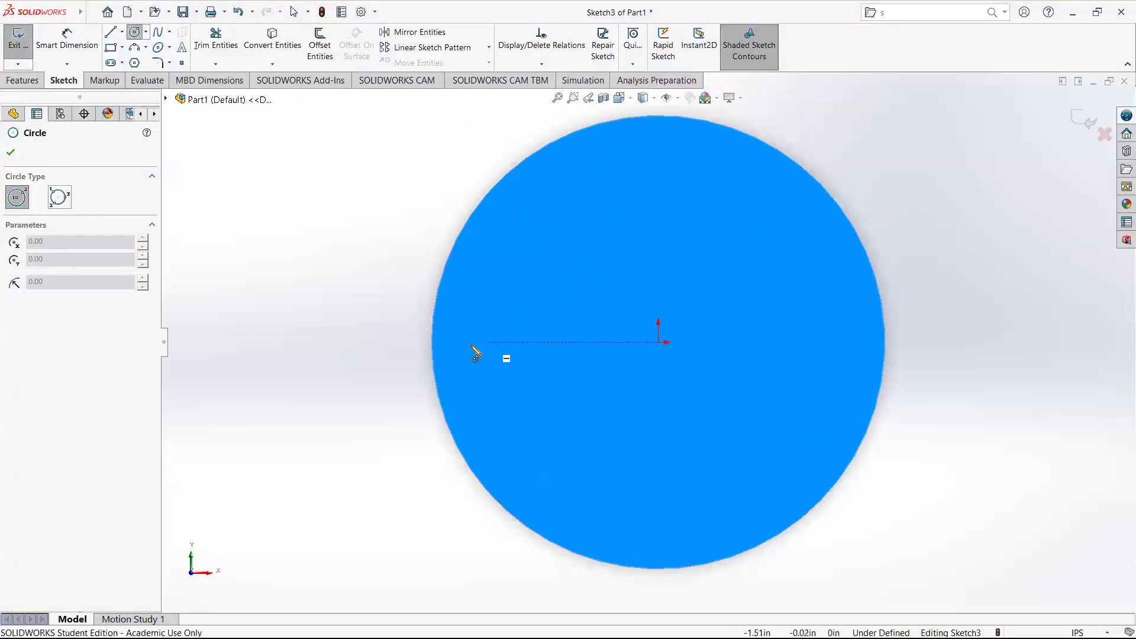
{"action": "left_click", "coordinate": [477, 343]}
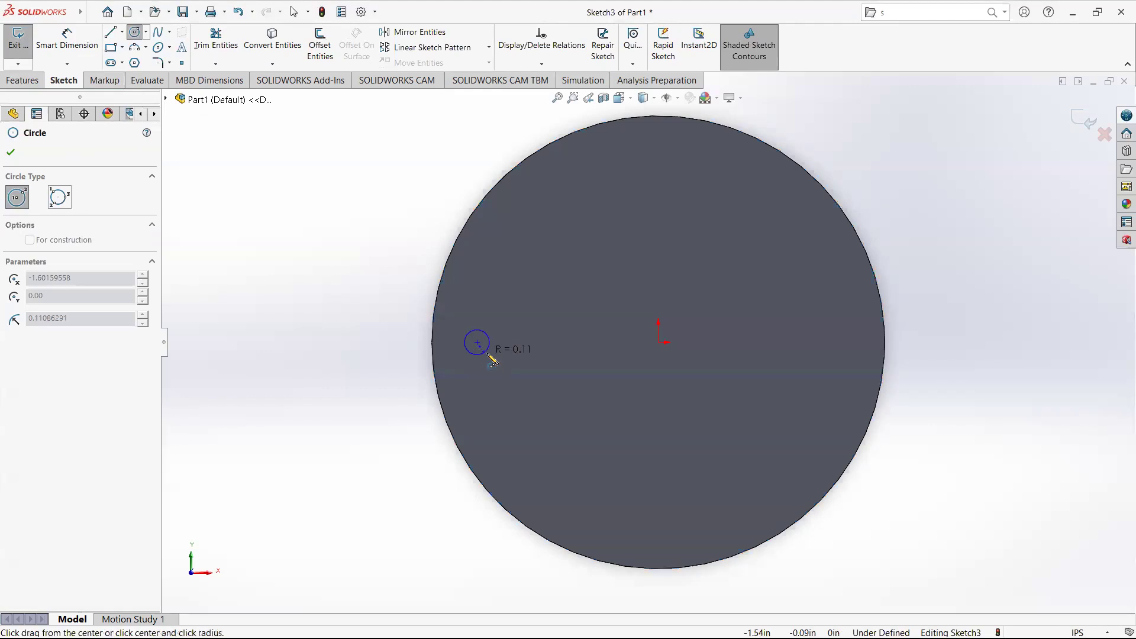
{"action": "left_click", "coordinate": [498, 355]}
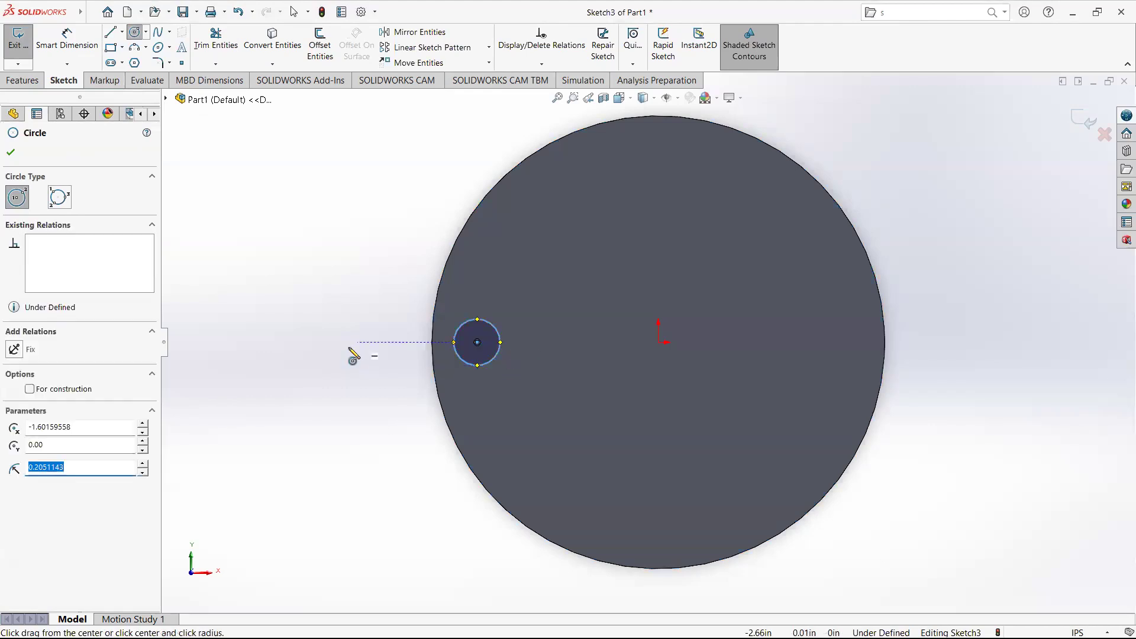
{"action": "key", "text": "Escape"}
{"action": "key", "text": "Escape"}
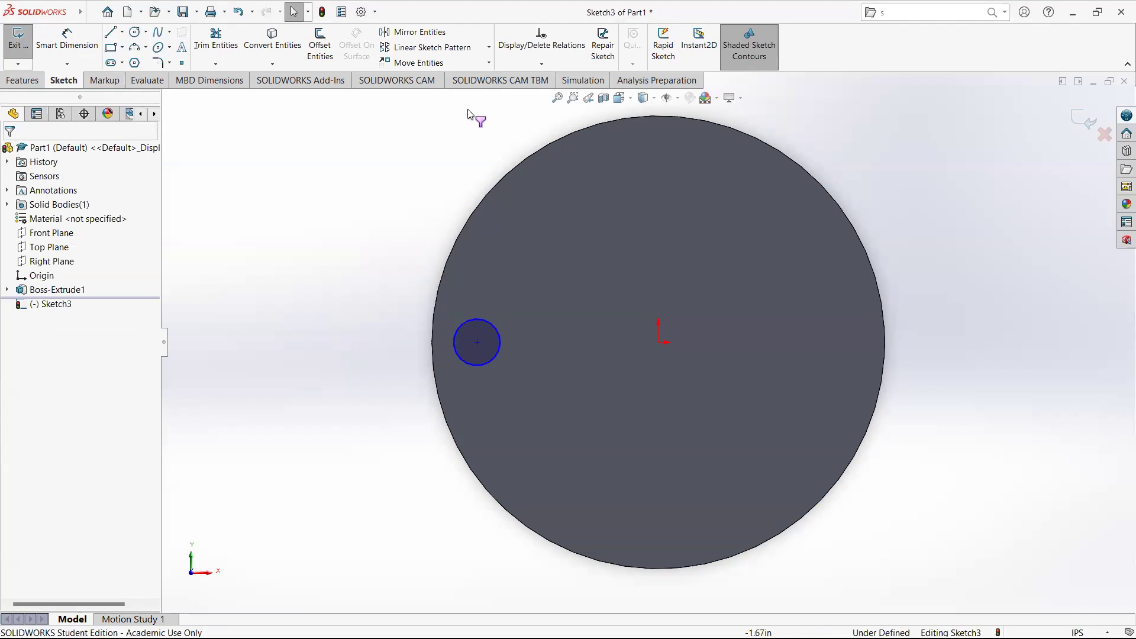
{"action": "left_click", "coordinate": [406, 50]}
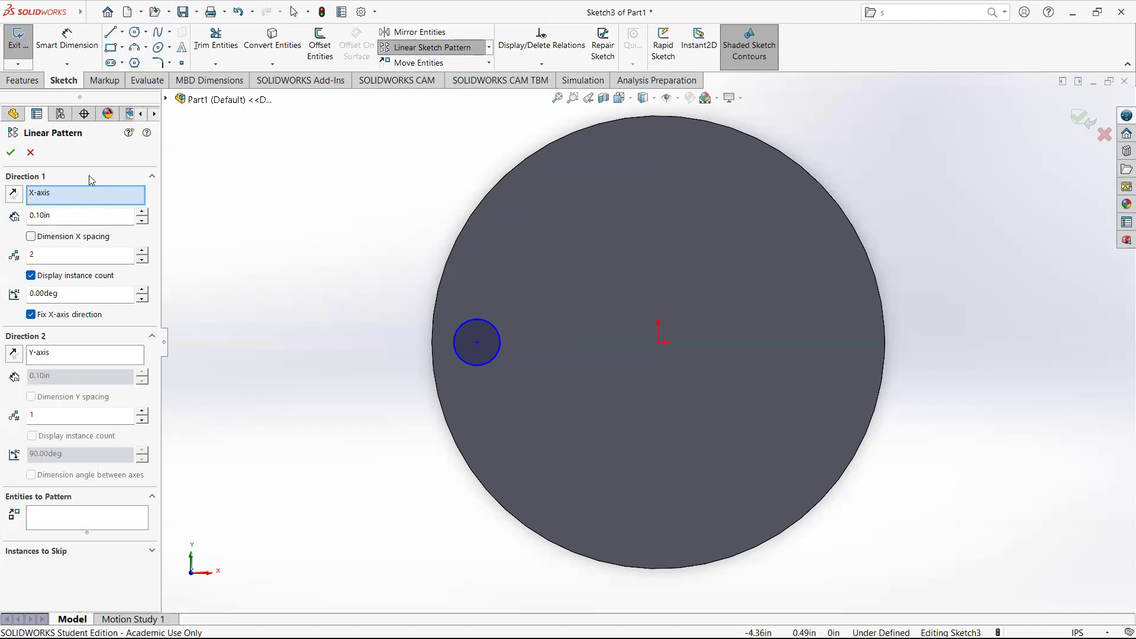
{"action": "left_click", "coordinate": [77, 217]}
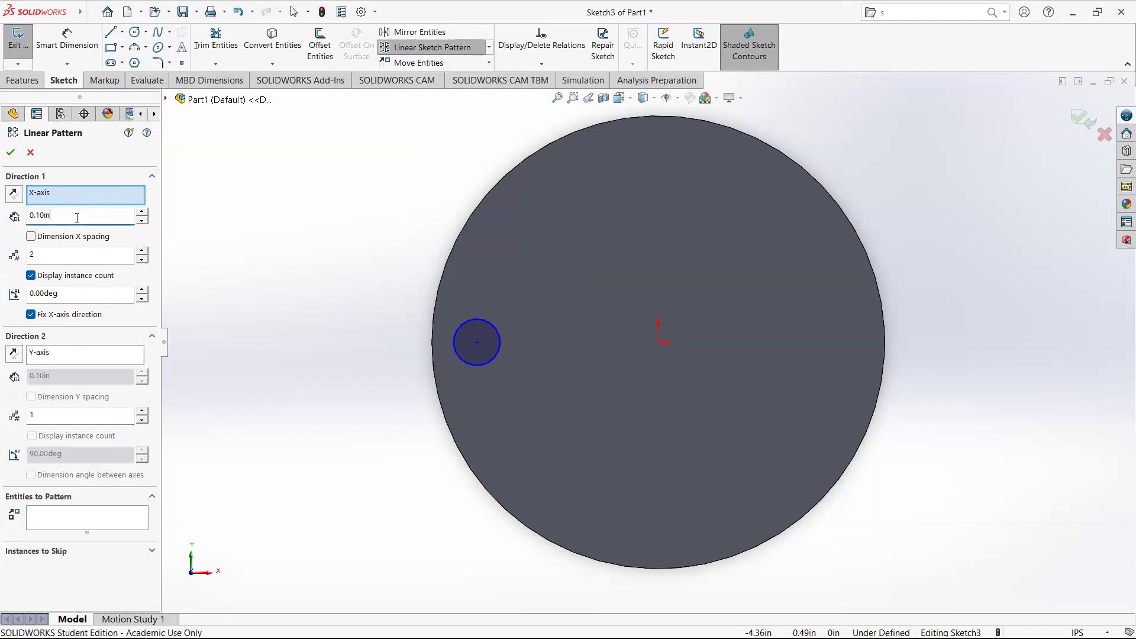
{"action": "left_click", "coordinate": [67, 522]}
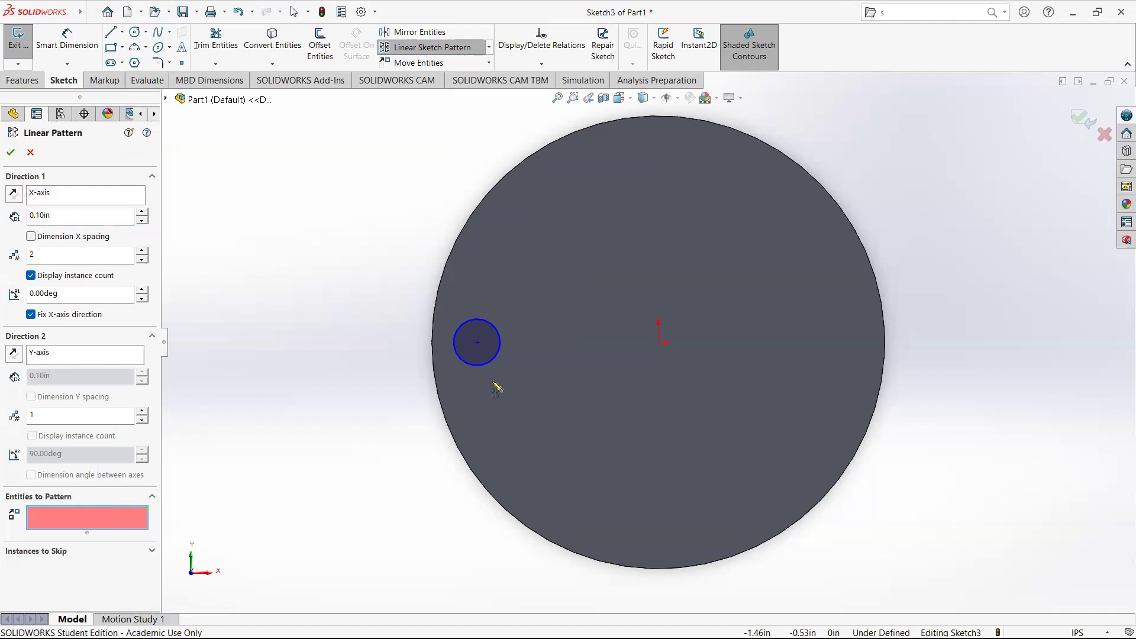
{"action": "left_click", "coordinate": [490, 363]}
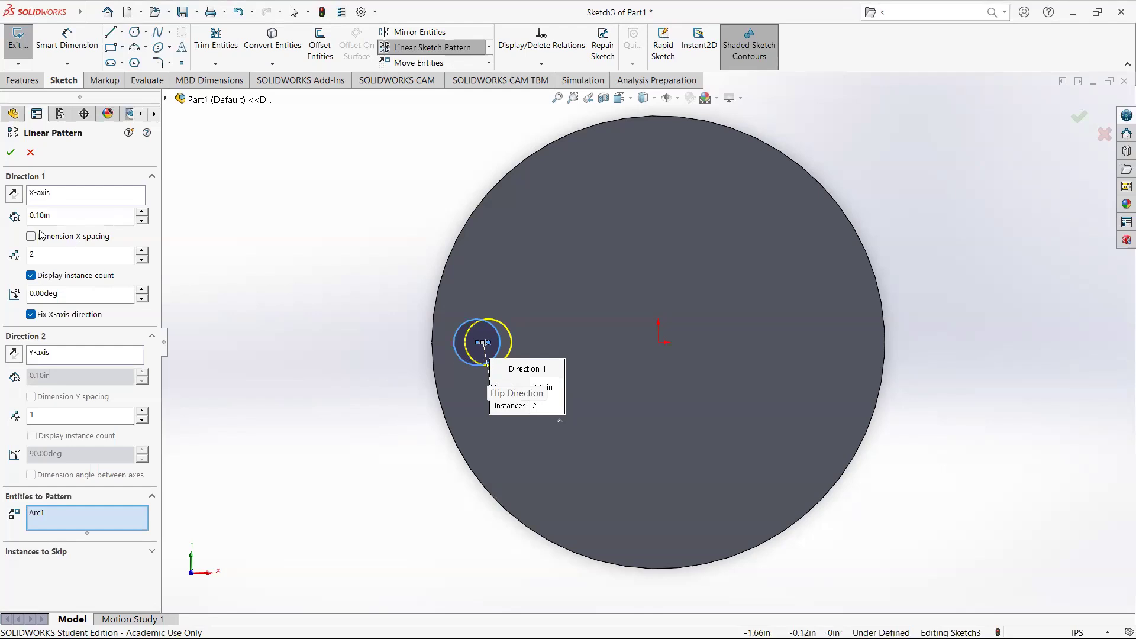
{"action": "left_click", "coordinate": [94, 216]}
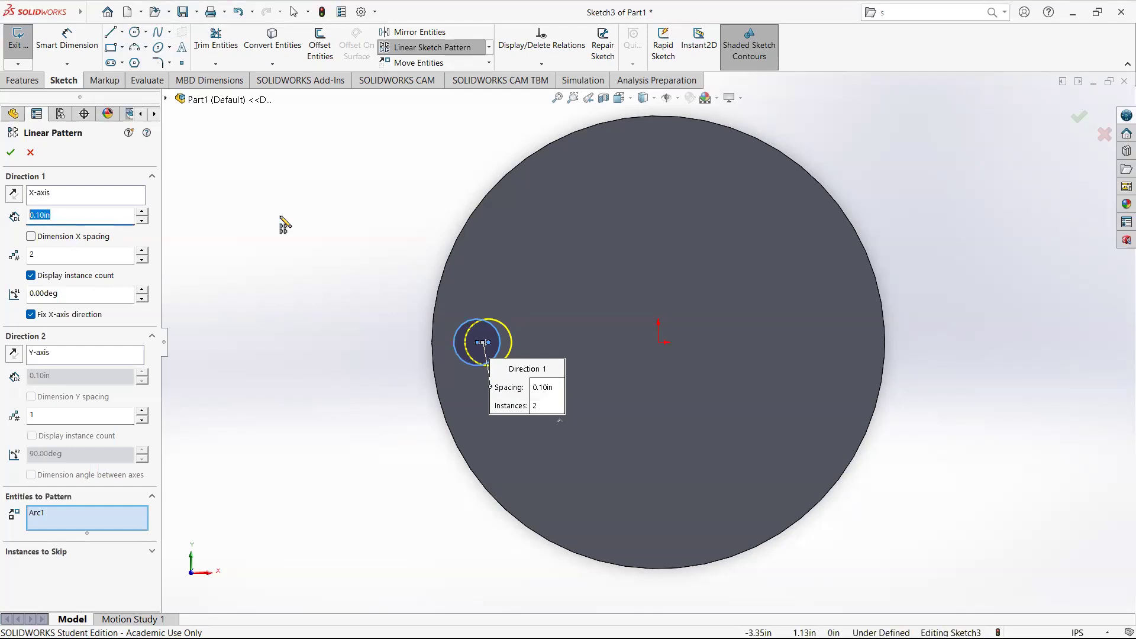
{"action": "key", "text": "Escape"}
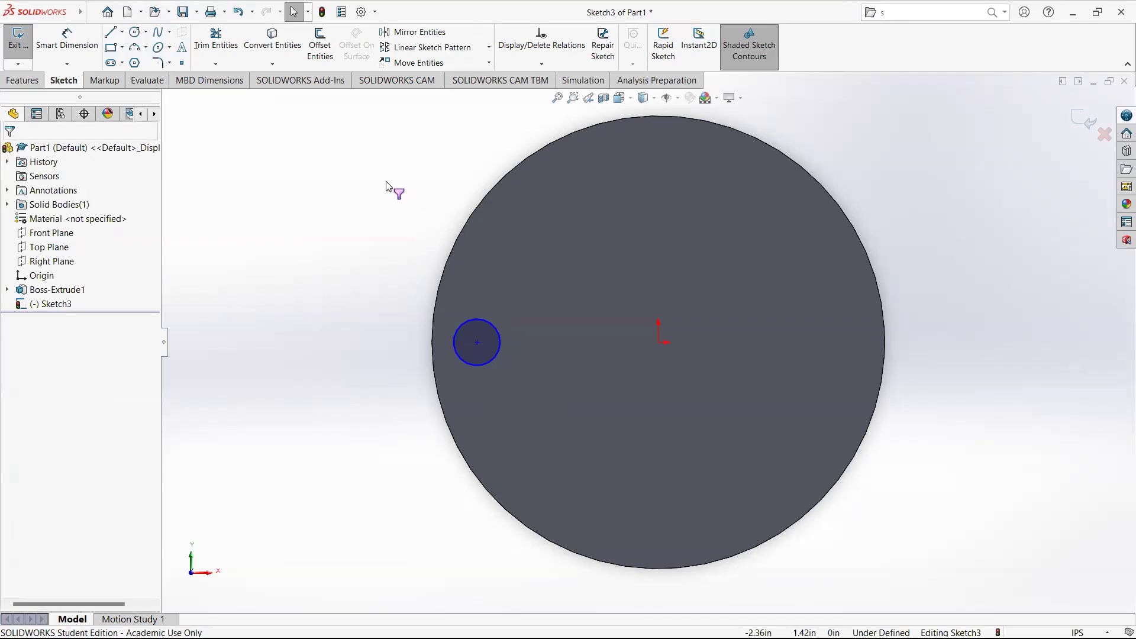
Dimension the small circle's diameter as 0.375 in.
{"action": "left_click", "coordinate": [67, 36]}
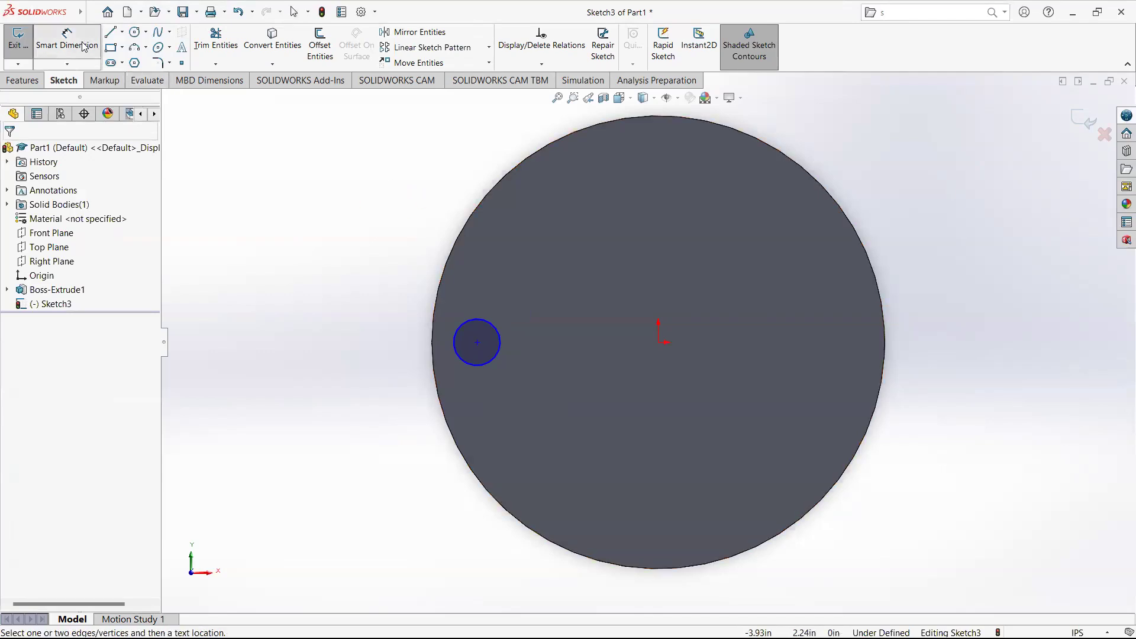
{"action": "left_click", "coordinate": [490, 323]}
{"action": "left_click", "coordinate": [361, 291]}
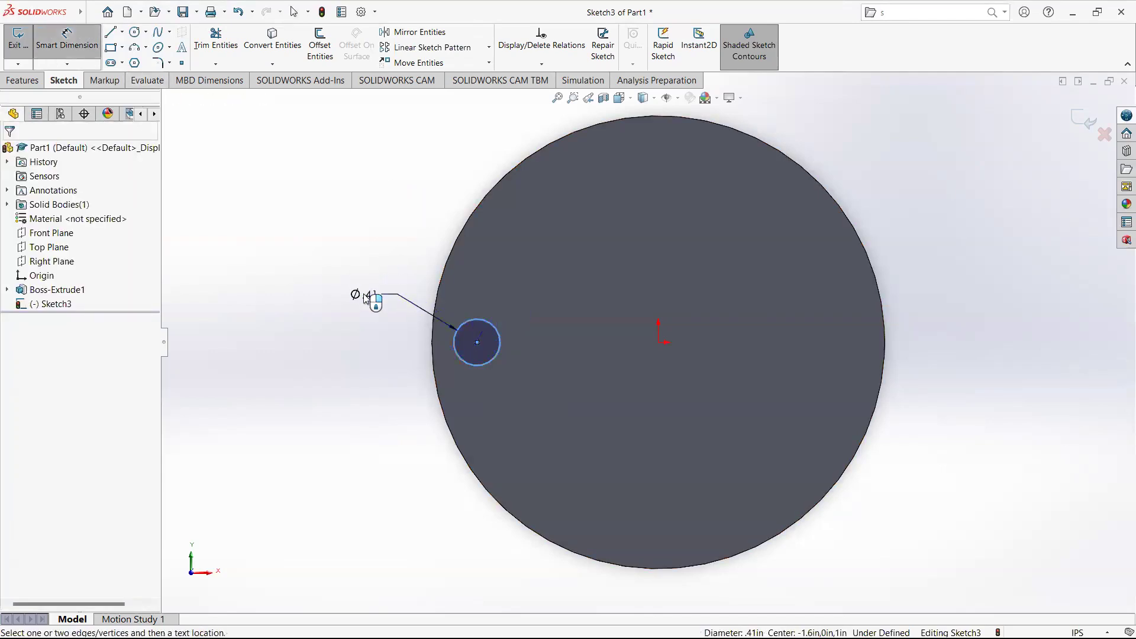
{"action": "type", "text": "0.375"}
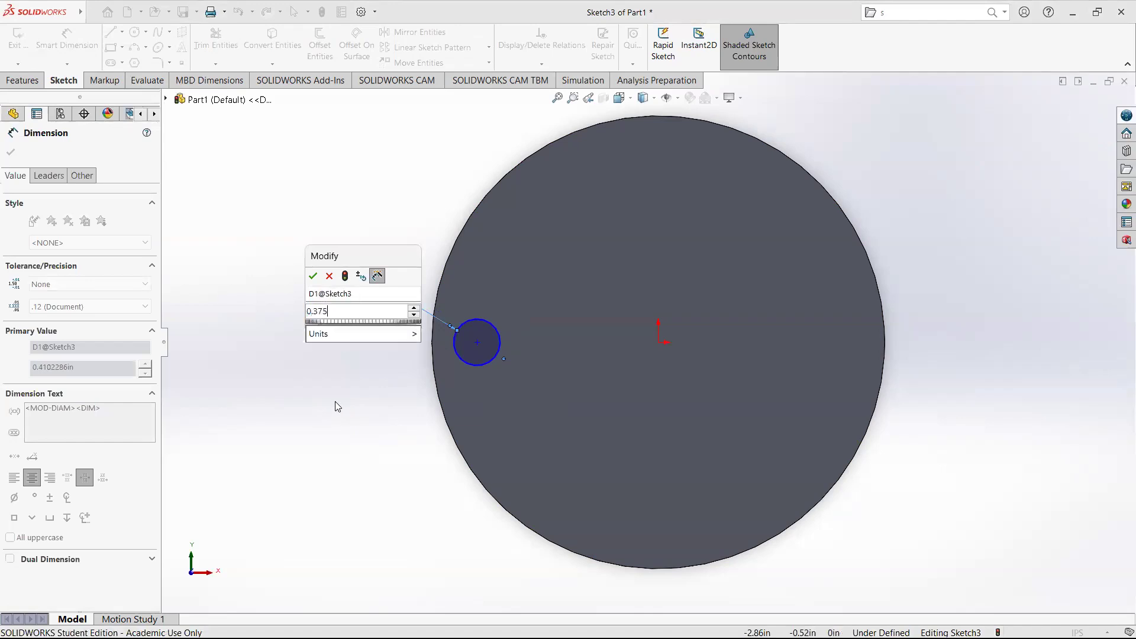
{"action": "key", "text": "Return"}
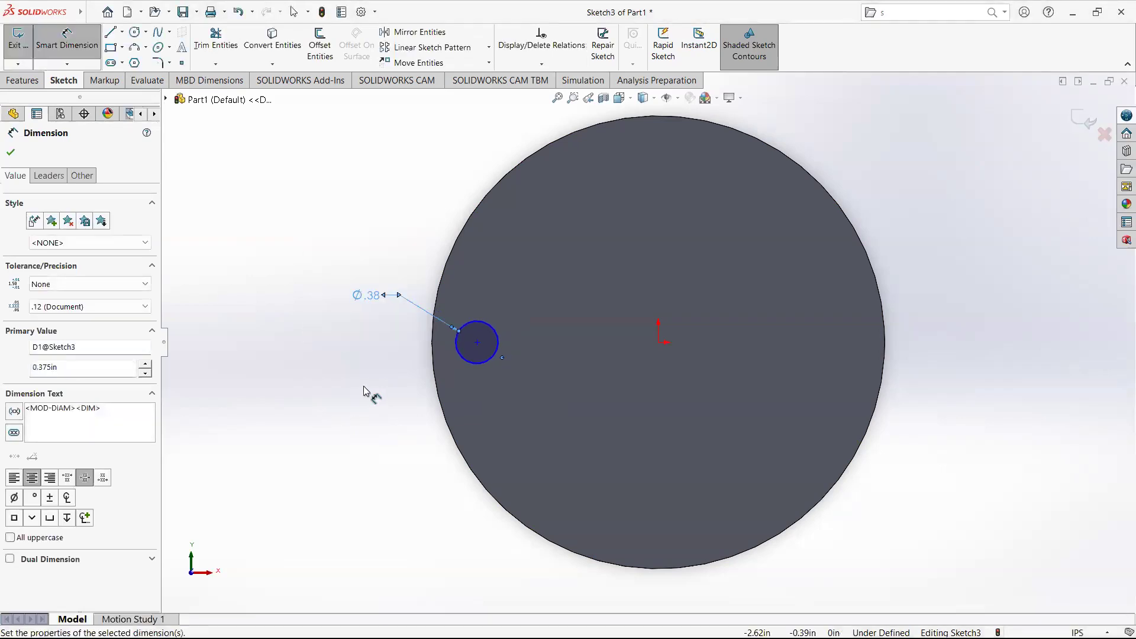
{"action": "key", "text": "Escape"}
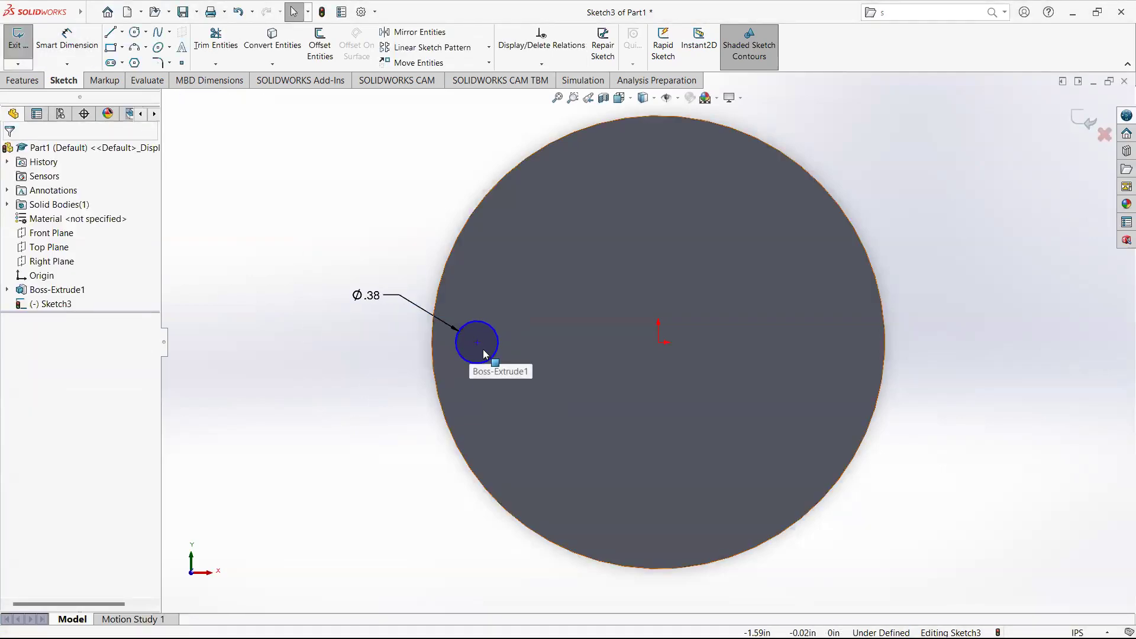
{"action": "left_click", "coordinate": [489, 359]}
{"action": "left_click", "coordinate": [423, 377]}
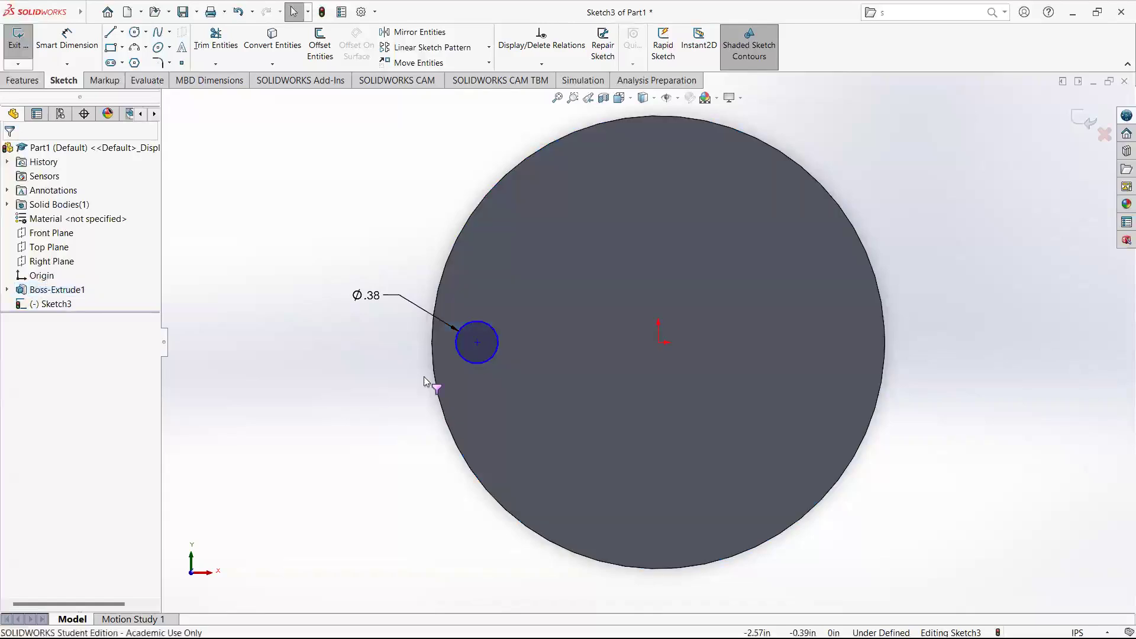
{"action": "left_click", "coordinate": [479, 368]}
{"action": "left_click", "coordinate": [394, 373]}
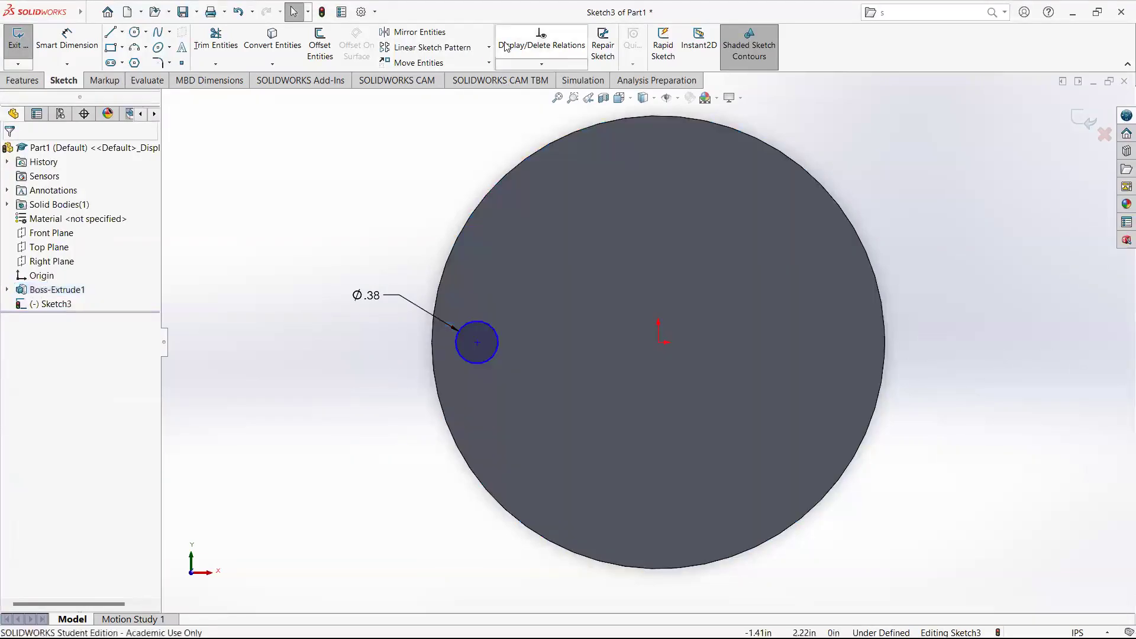
{"action": "left_click", "coordinate": [428, 48]}
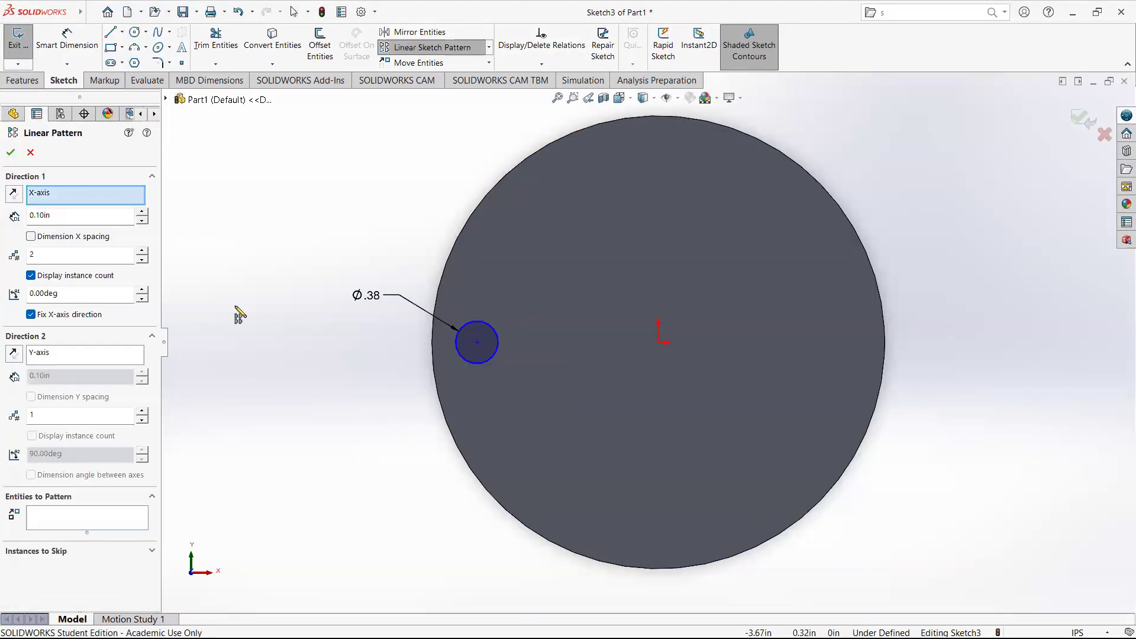
{"action": "left_click", "coordinate": [492, 359]}
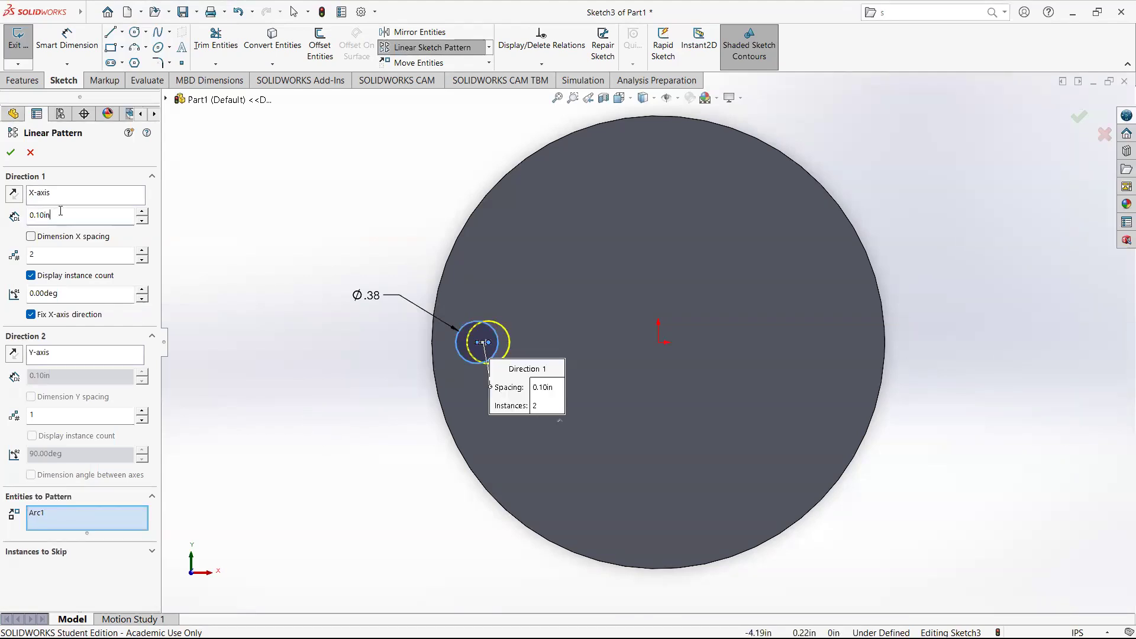
{"action": "double_click", "coordinate": [41, 215]}
{"action": "type", "text": "0.75"}
{"action": "key", "text": "Return"}
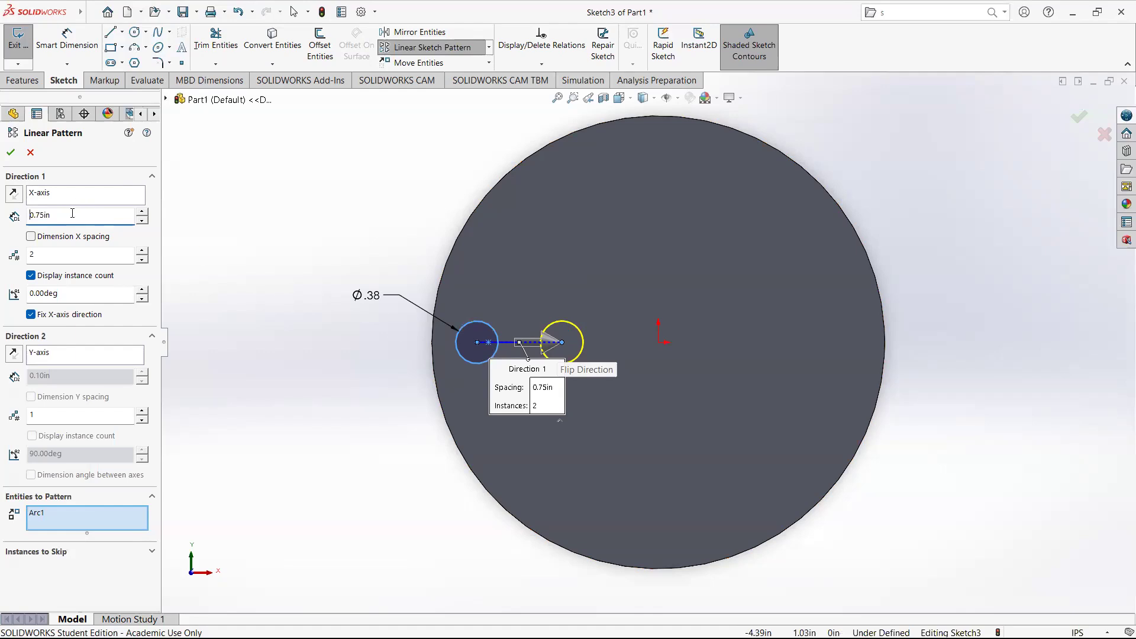
{"action": "left_click_drag", "start_coordinate": [66, 217], "coordinate": [6, 207]}
{"action": "type", "text": "0."}
{"action": "key", "text": "Return"}
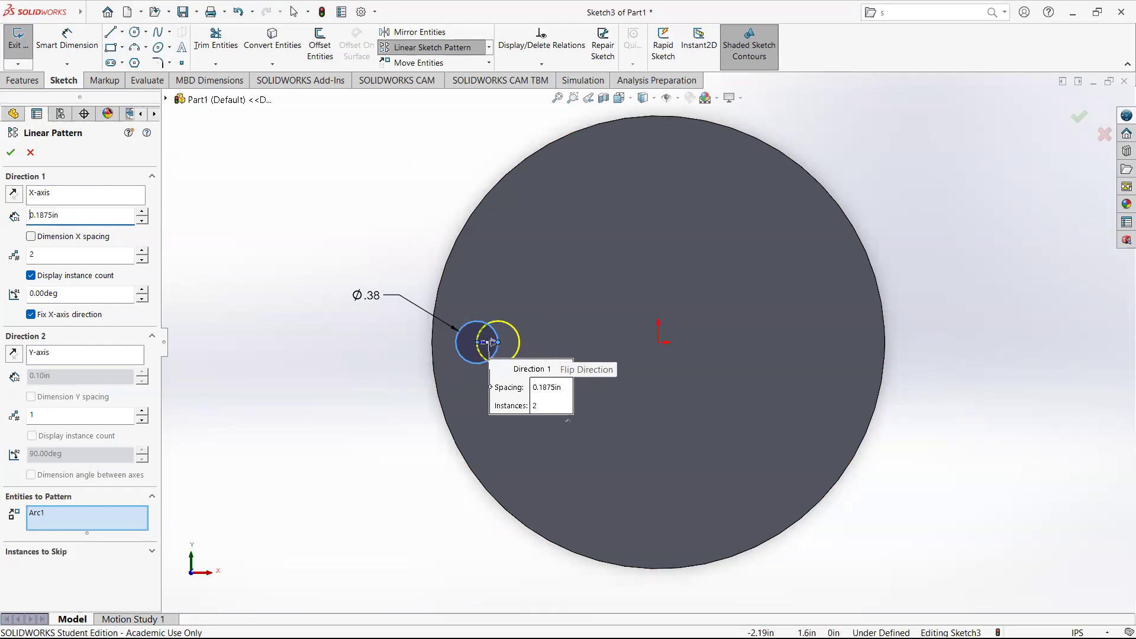
{"action": "scroll", "coordinate": [493, 343], "scroll_direction": "down", "scroll_amount": 3}
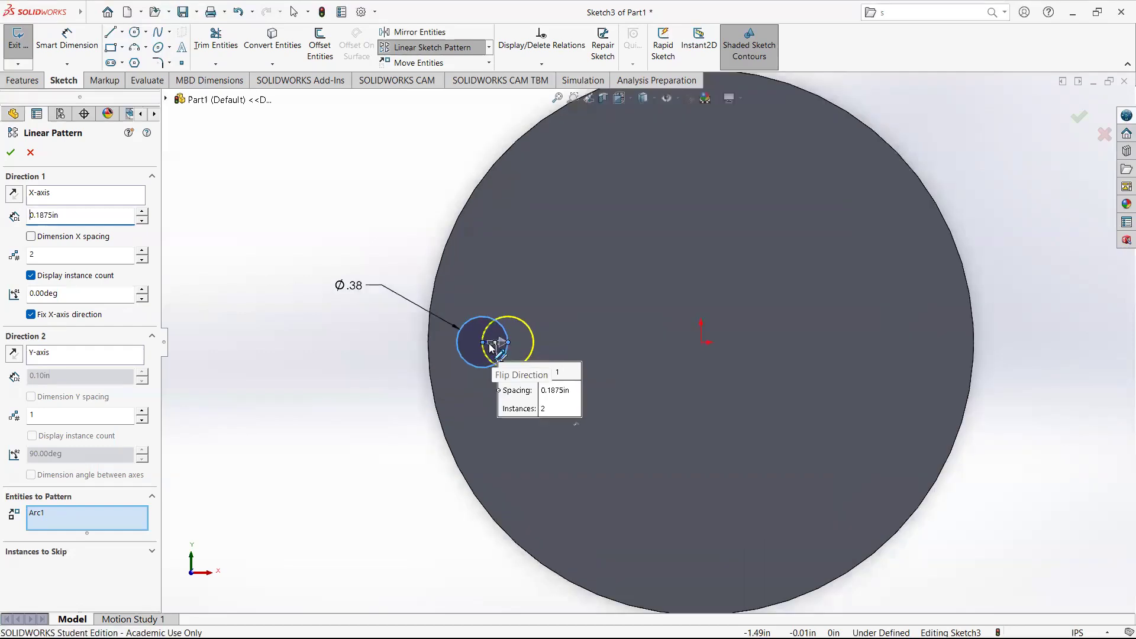
{"action": "scroll", "coordinate": [541, 341], "scroll_direction": "down", "scroll_amount": 2}
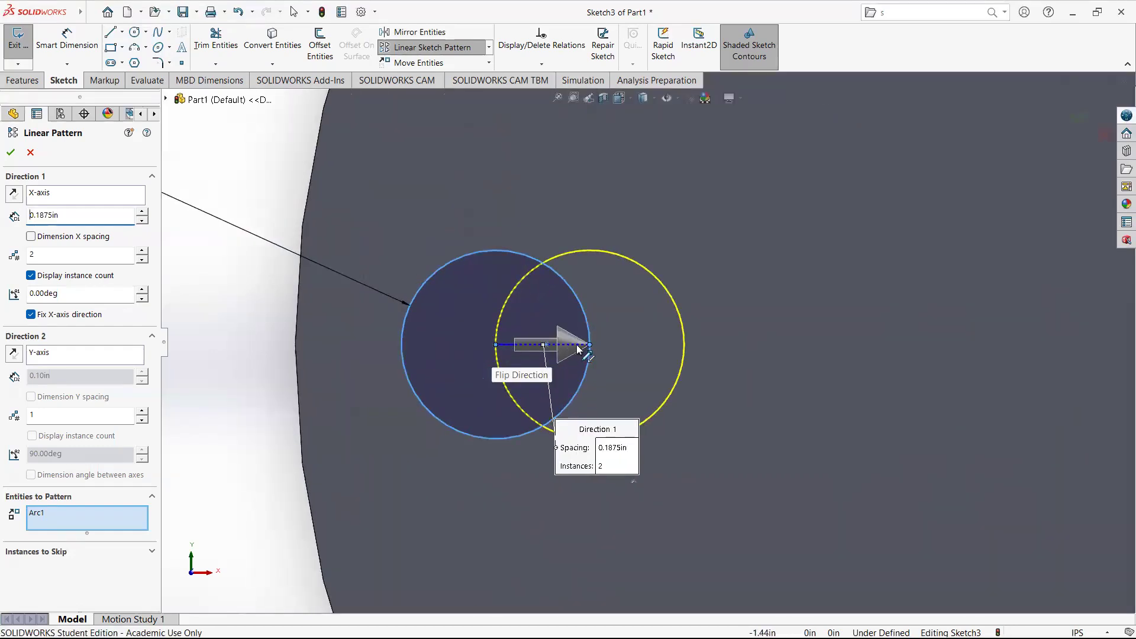
{"action": "double_click", "coordinate": [31, 215]}
{"action": "type", "text": "0.375"}
{"action": "key", "text": "Return"}
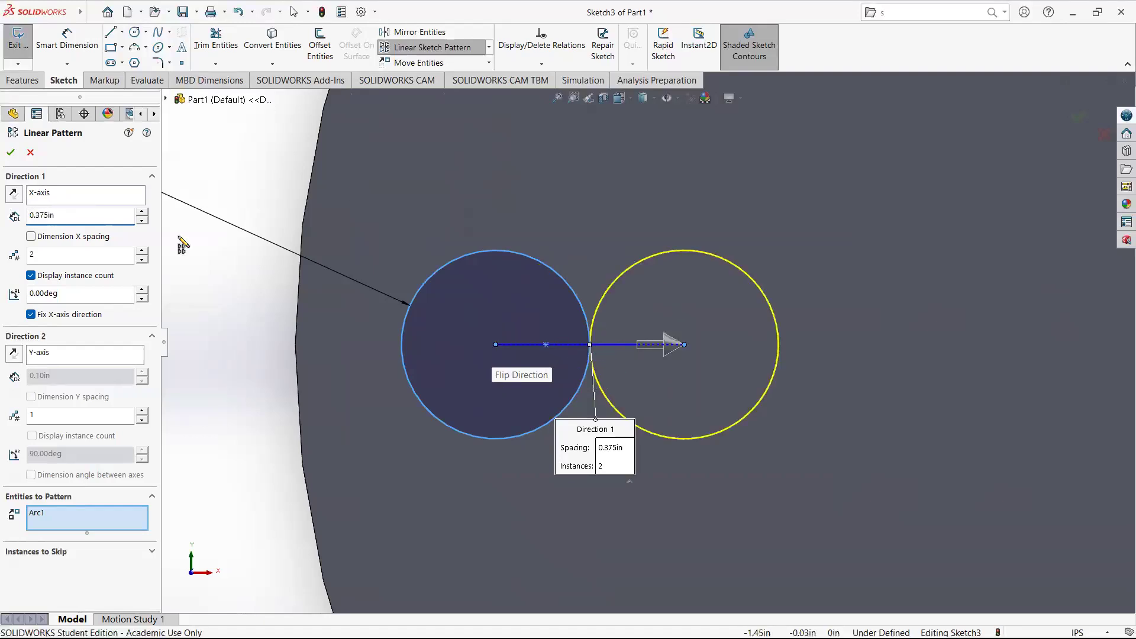
{"action": "left_click_drag", "start_coordinate": [55, 216], "coordinate": [14, 202]}
{"action": "type", "text": "0.5"}
{"action": "key", "text": "Return"}
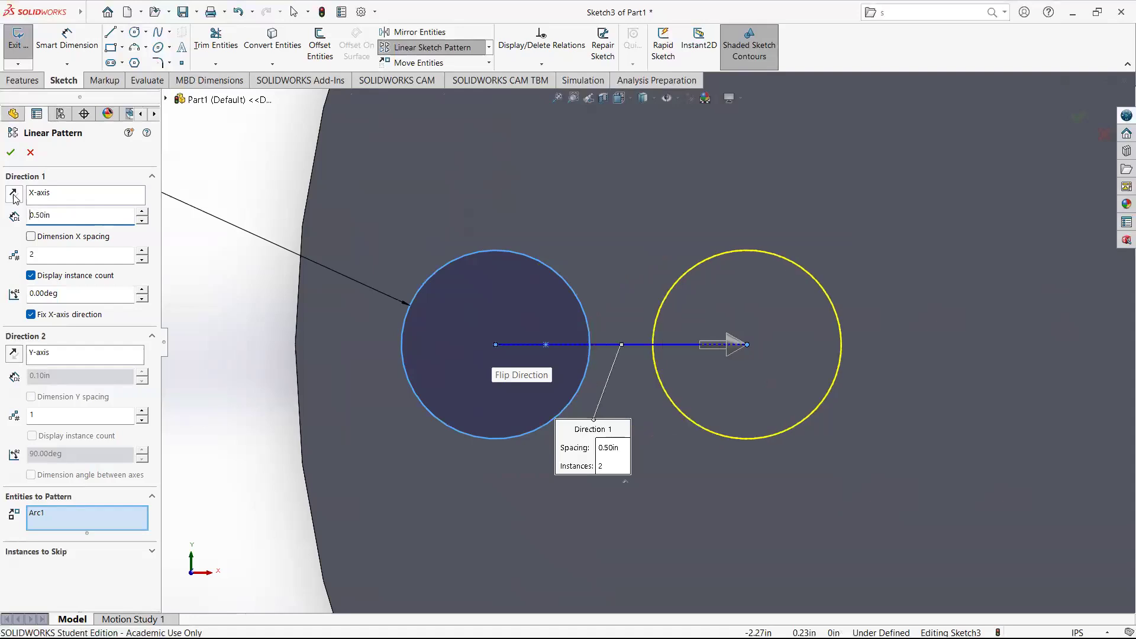
{"action": "scroll", "coordinate": [645, 343], "scroll_direction": "up", "scroll_amount": 5}
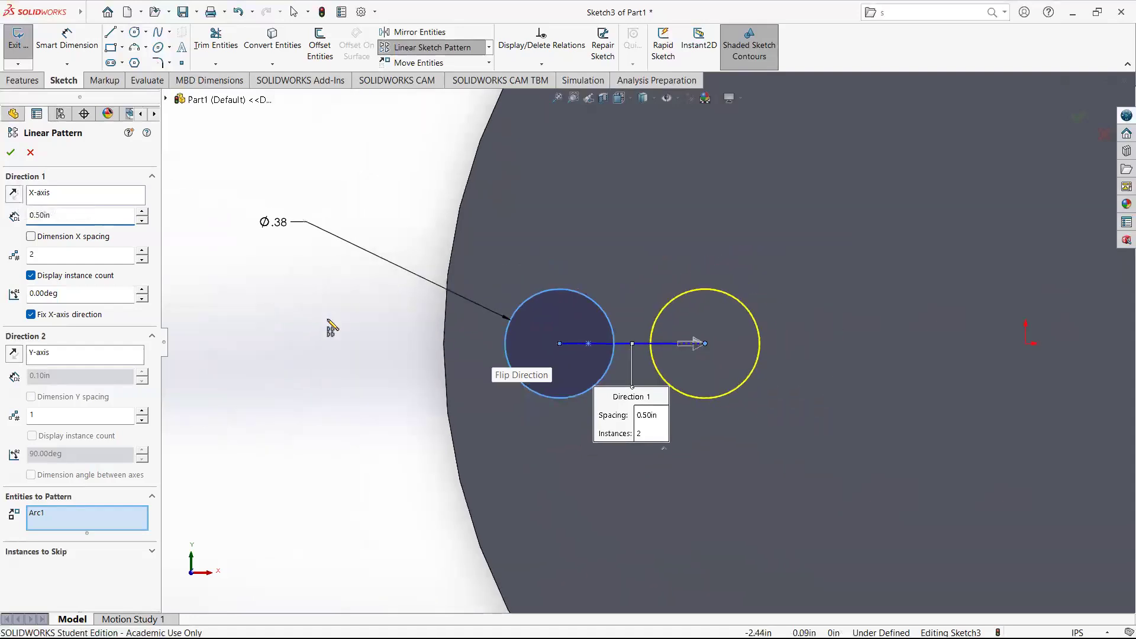
{"action": "scroll", "coordinate": [789, 333], "scroll_direction": "down", "scroll_amount": 3}
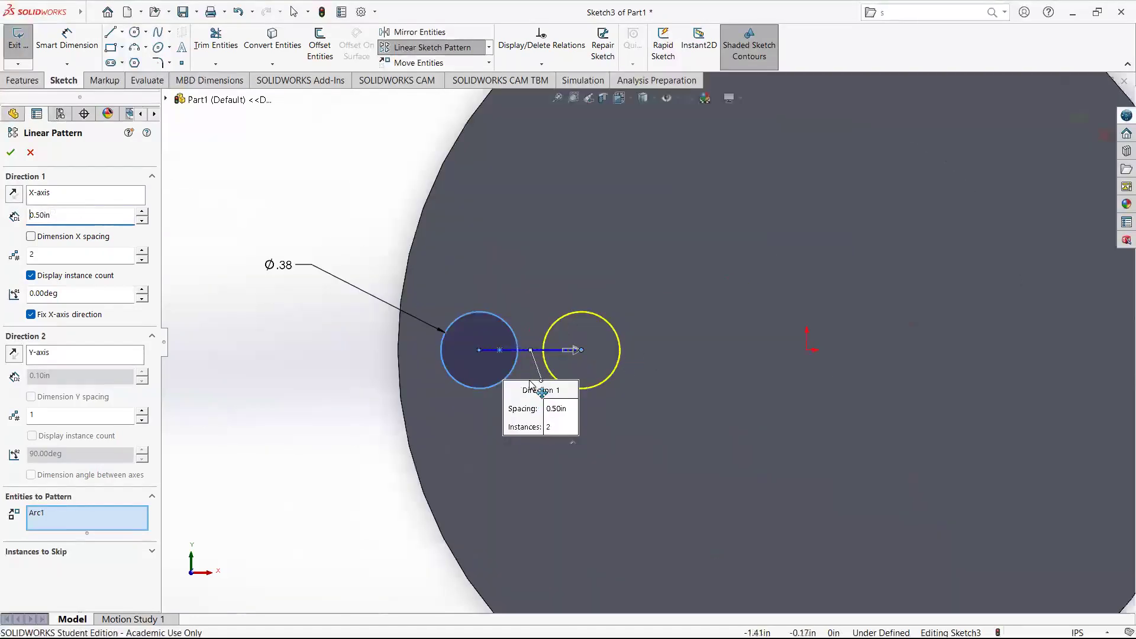
{"action": "scroll", "coordinate": [550, 355], "scroll_direction": "down", "scroll_amount": 2}
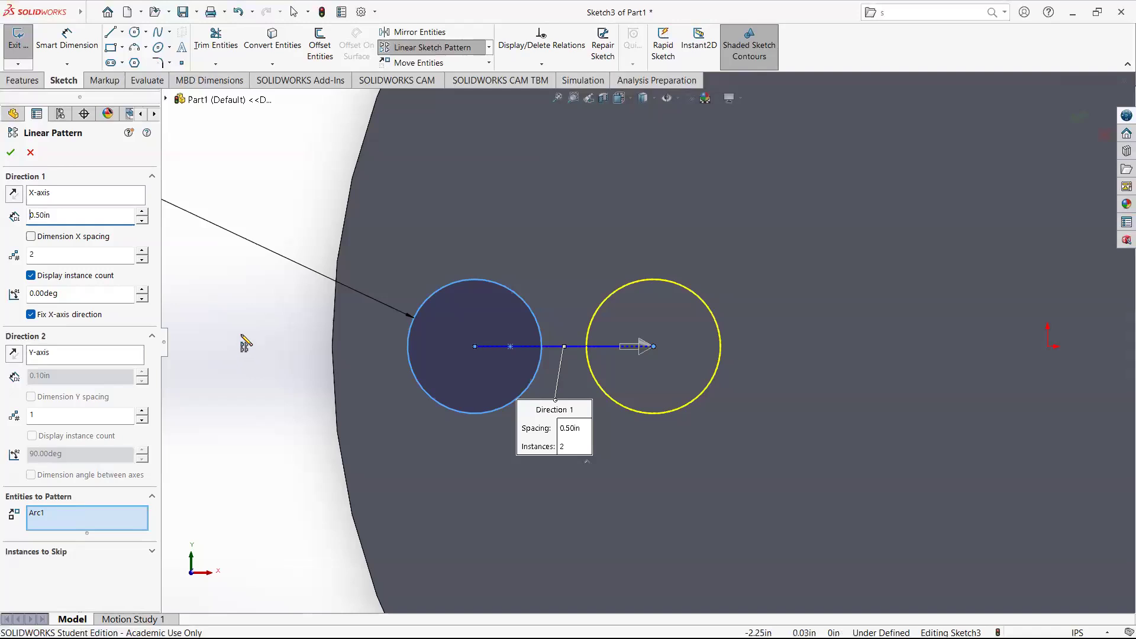
{"action": "key", "text": "Escape"}
{"action": "left_click", "coordinate": [417, 384]}
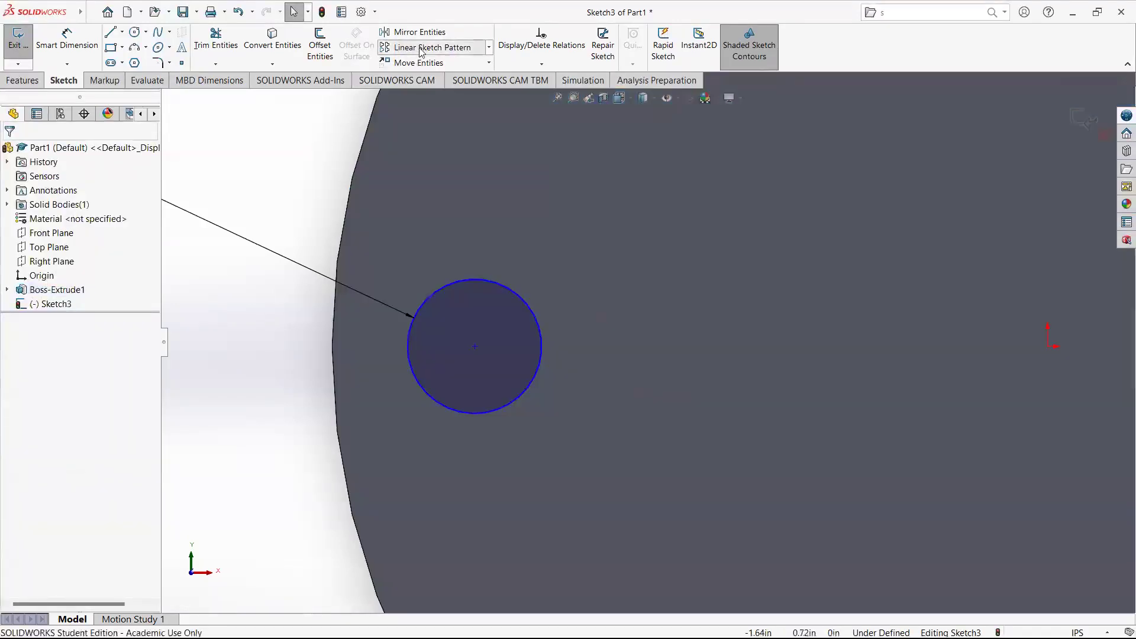
Start a linear sketch pattern of the small circle along the X-axis with 0.5 in spacing.
{"action": "left_click", "coordinate": [432, 48]}
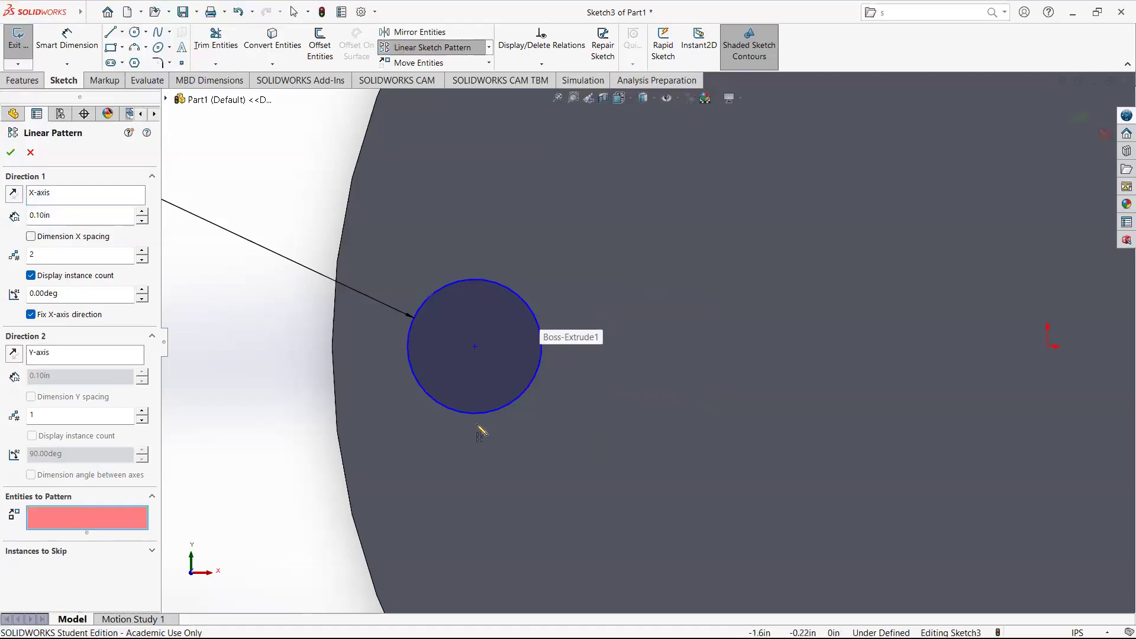
{"action": "left_click", "coordinate": [480, 414]}
{"action": "left_click_drag", "start_coordinate": [68, 220], "coordinate": [12, 217]}
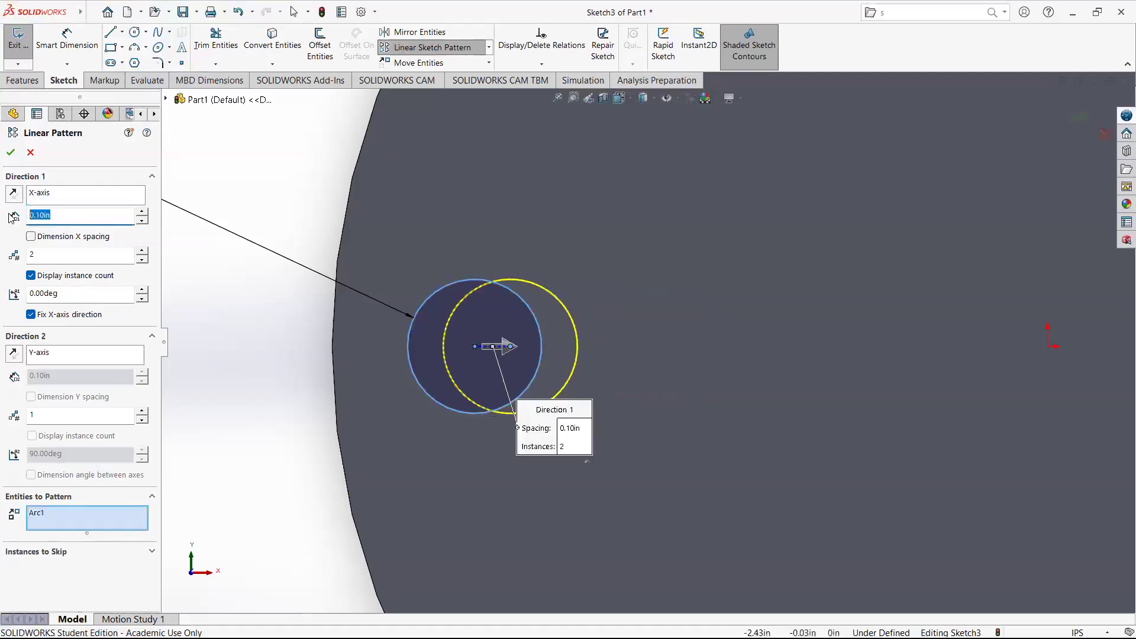
{"action": "type", "text": "0.5"}
{"action": "key", "text": "Return"}
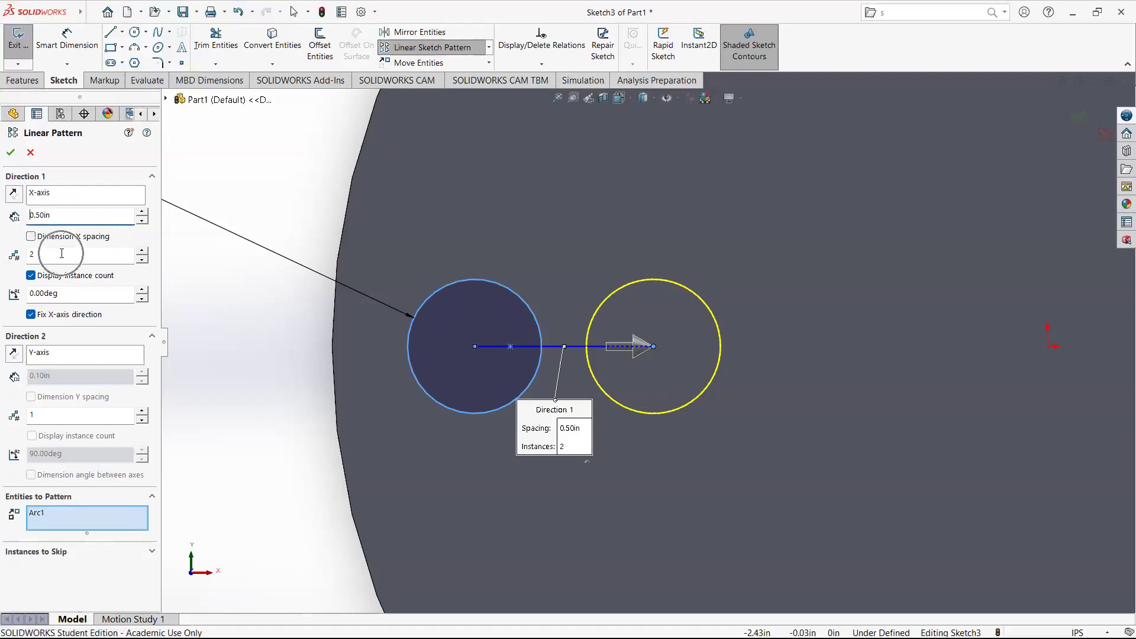
Set the number of pattern instances along the X-axis to 5.
{"action": "scroll", "coordinate": [366, 337], "scroll_direction": "up", "scroll_amount": 5}
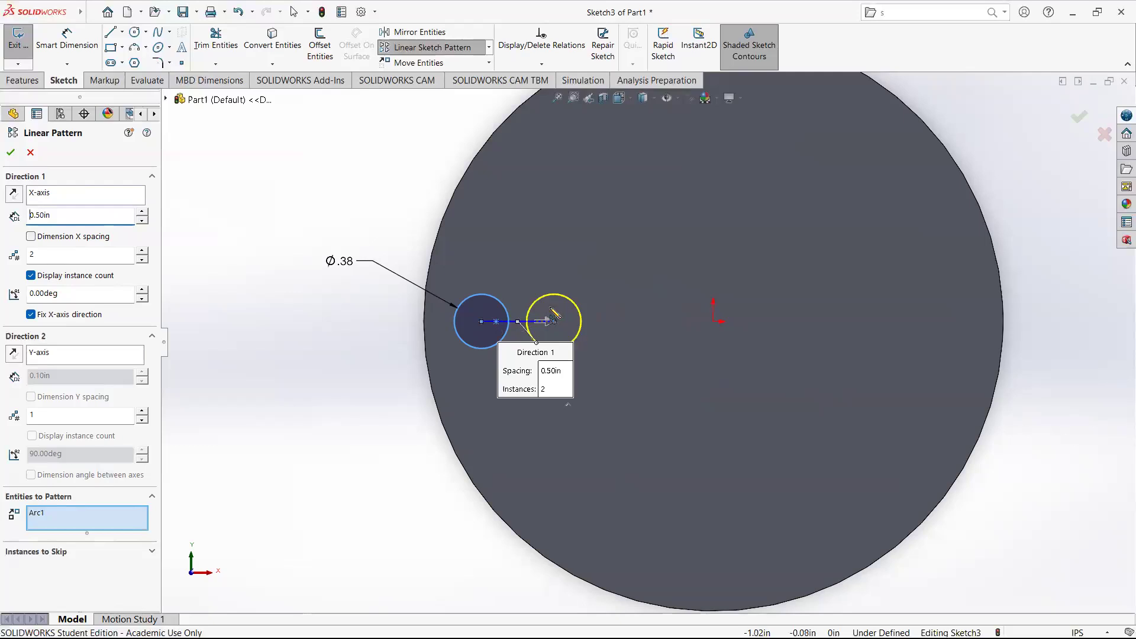
{"action": "left_click_drag", "start_coordinate": [66, 256], "coordinate": [6, 243]}
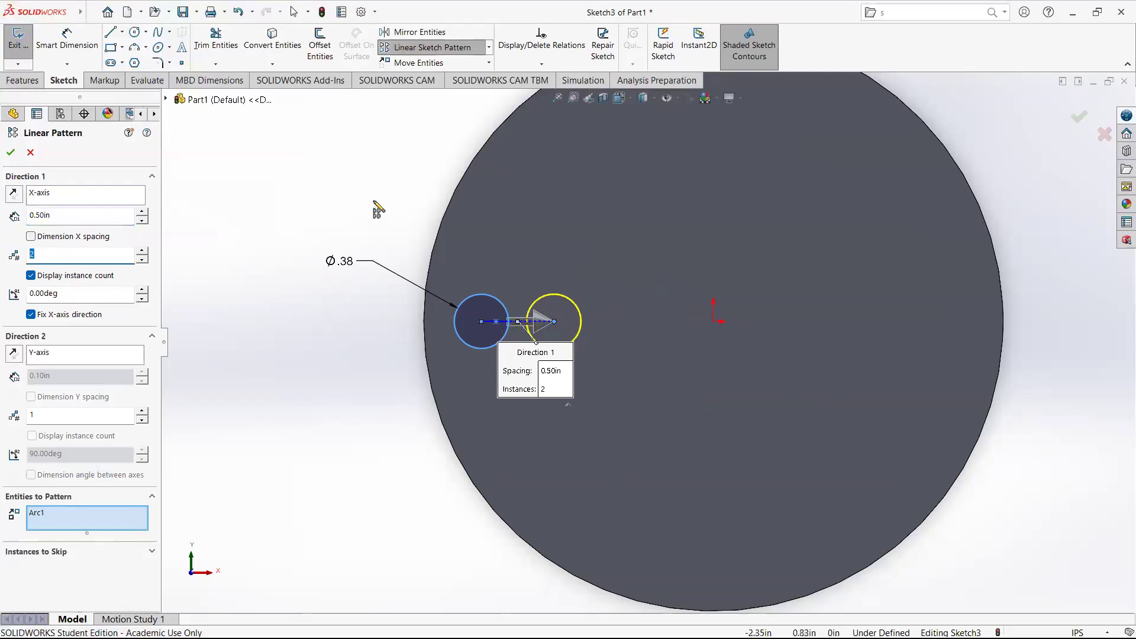
{"action": "type", "text": "5"}
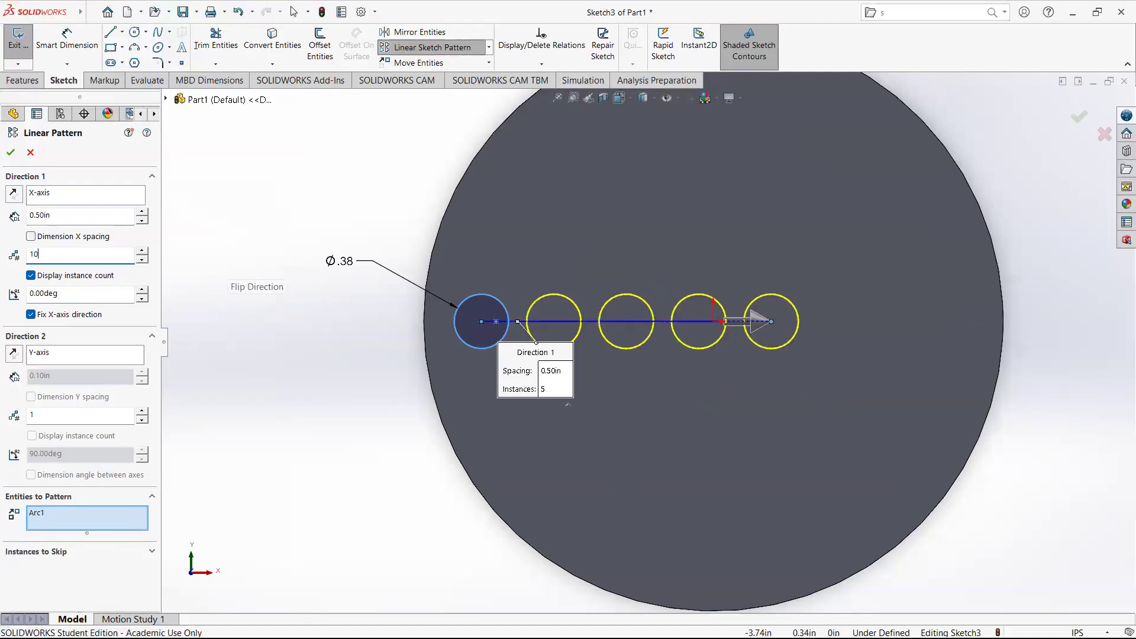
{"action": "scroll", "coordinate": [713, 324], "scroll_direction": "up", "scroll_amount": 3}
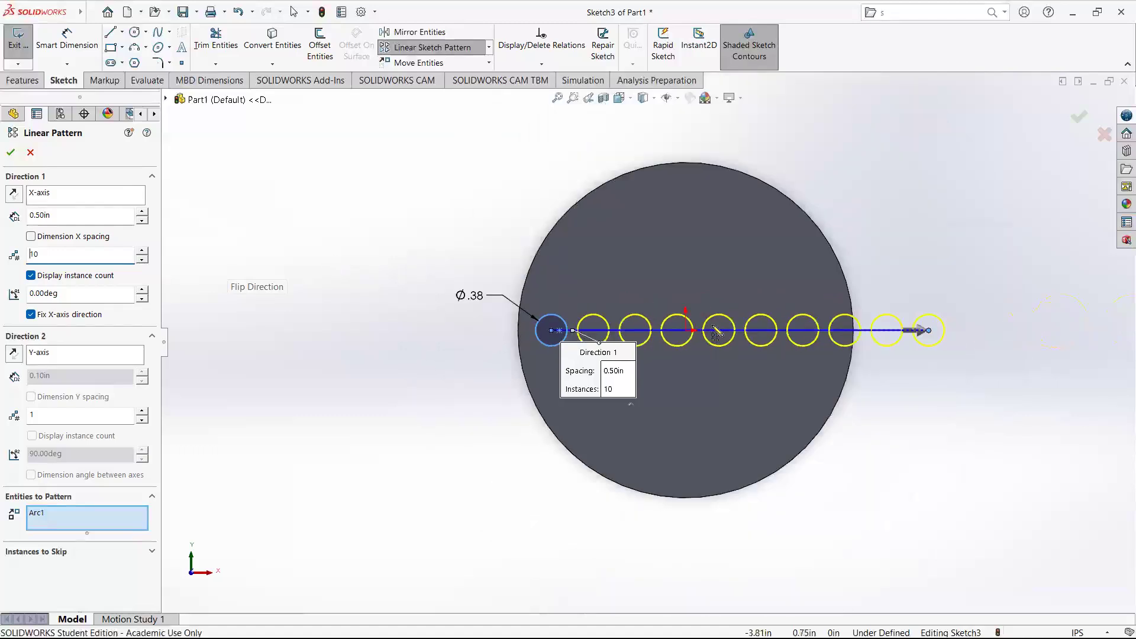
{"action": "scroll", "coordinate": [776, 327], "scroll_direction": "down", "scroll_amount": 2}
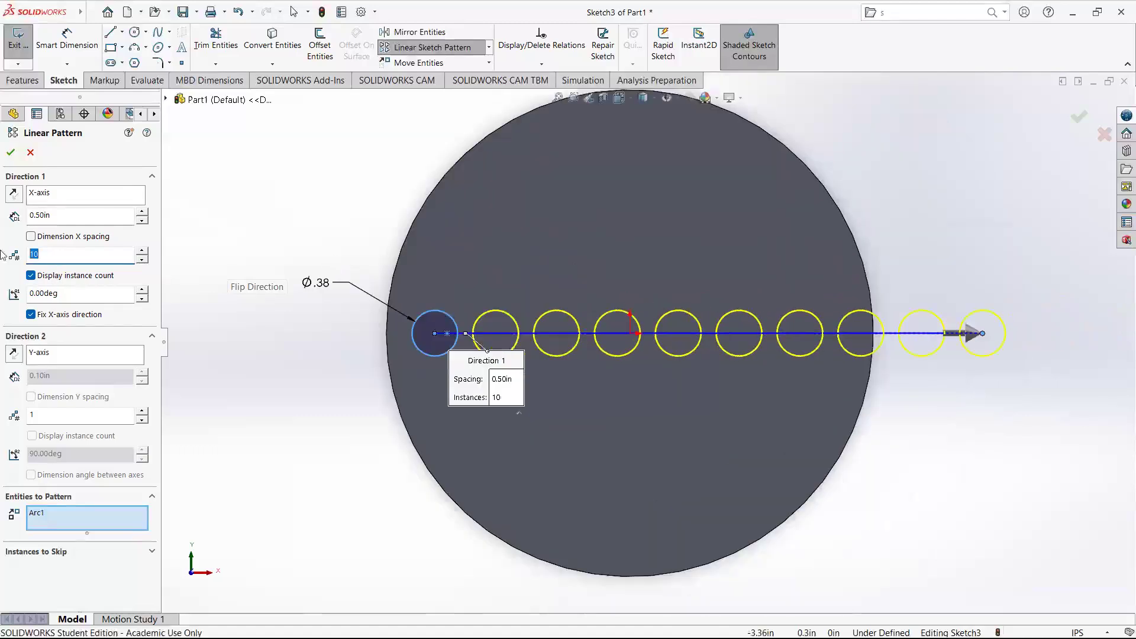
{"action": "type", "text": "5"}
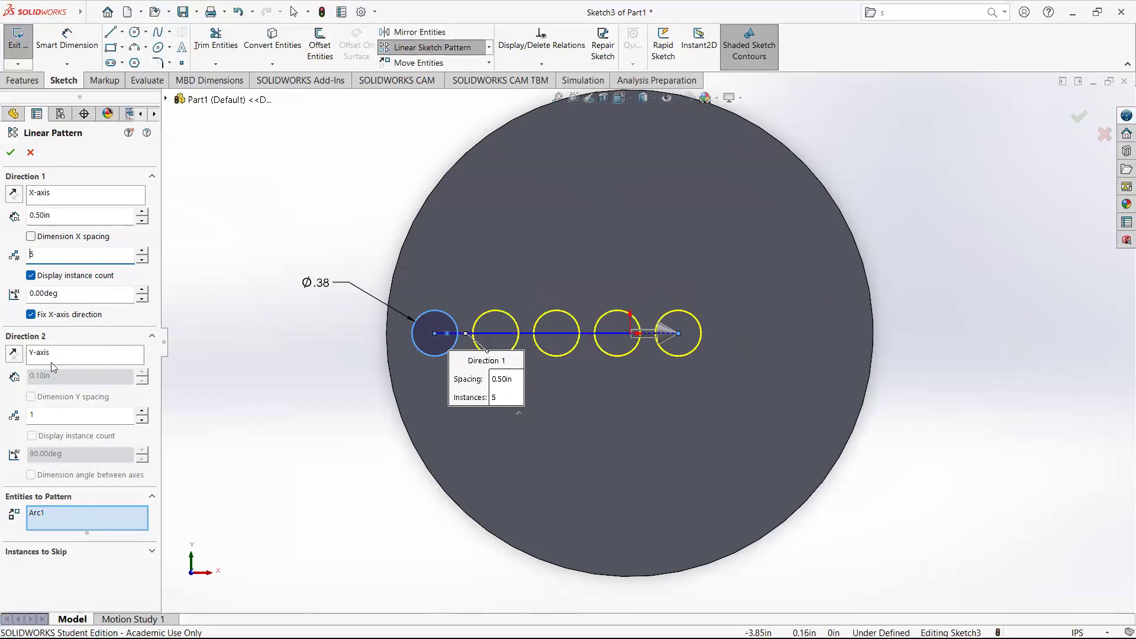
Add a second pattern direction along the Y-axis with 2 instances spaced 0.5 in, and accept the pattern.
{"action": "left_click", "coordinate": [49, 416]}
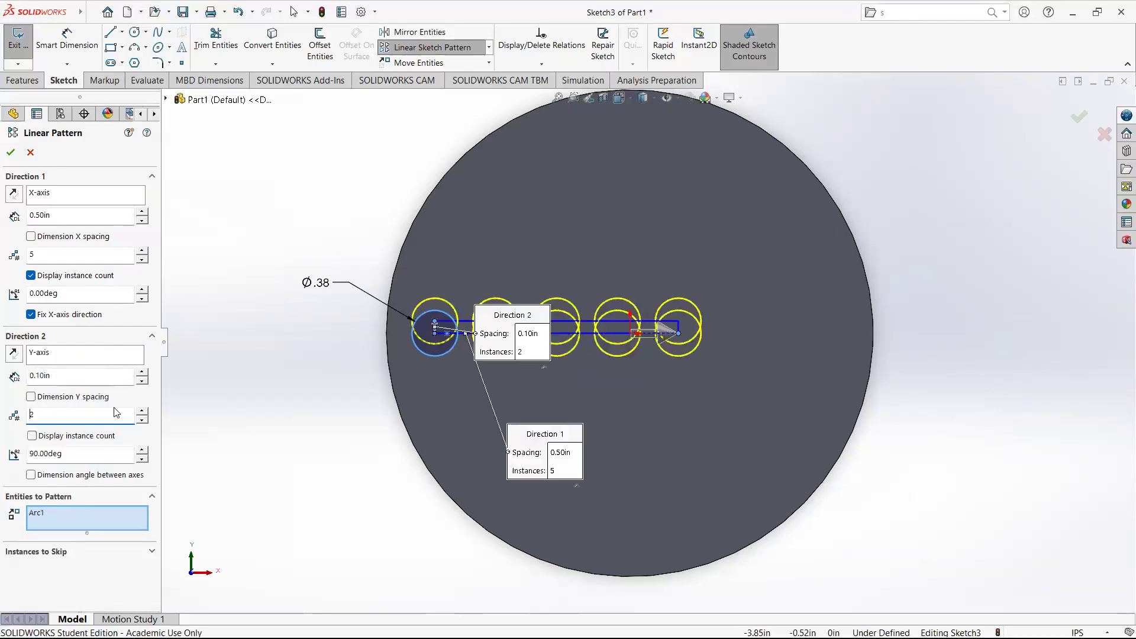
{"action": "double_click", "coordinate": [92, 376]}
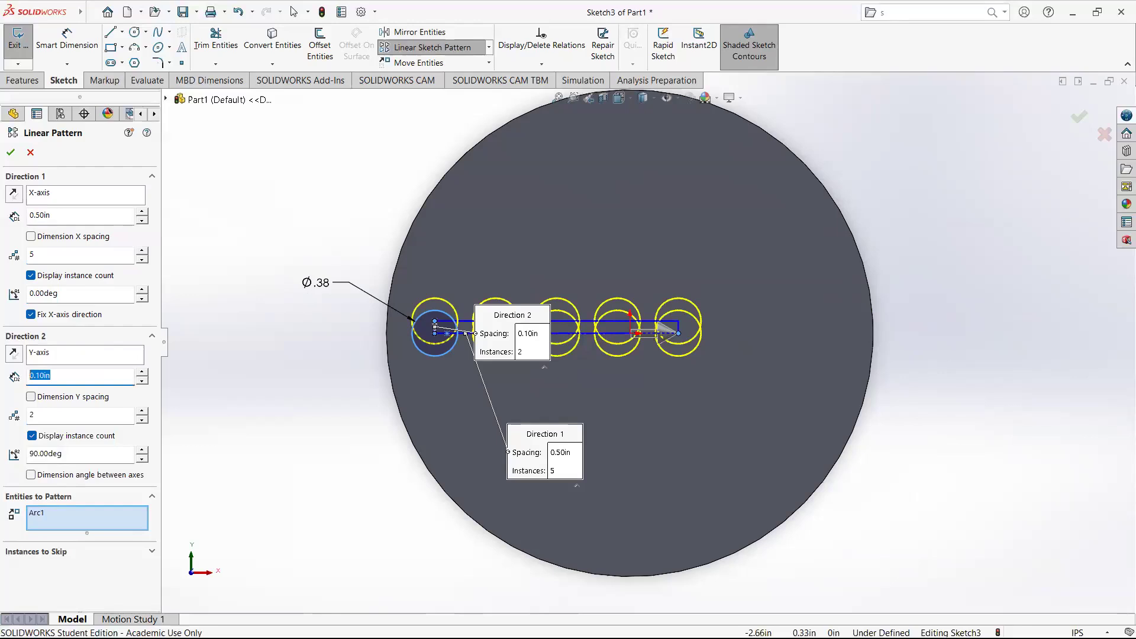
{"action": "type", "text": ".5"}
{"action": "key", "text": "Return"}
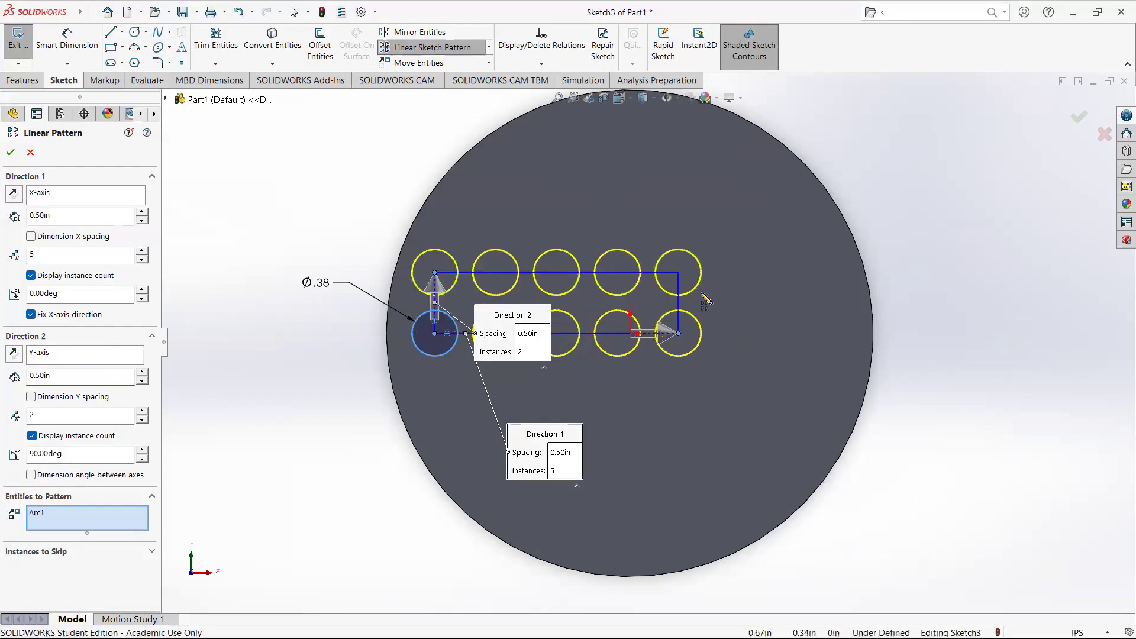
{"action": "scroll", "coordinate": [702, 290], "scroll_direction": "down", "scroll_amount": 2}
{"action": "scroll", "coordinate": [395, 316], "scroll_direction": "up", "scroll_amount": 3}
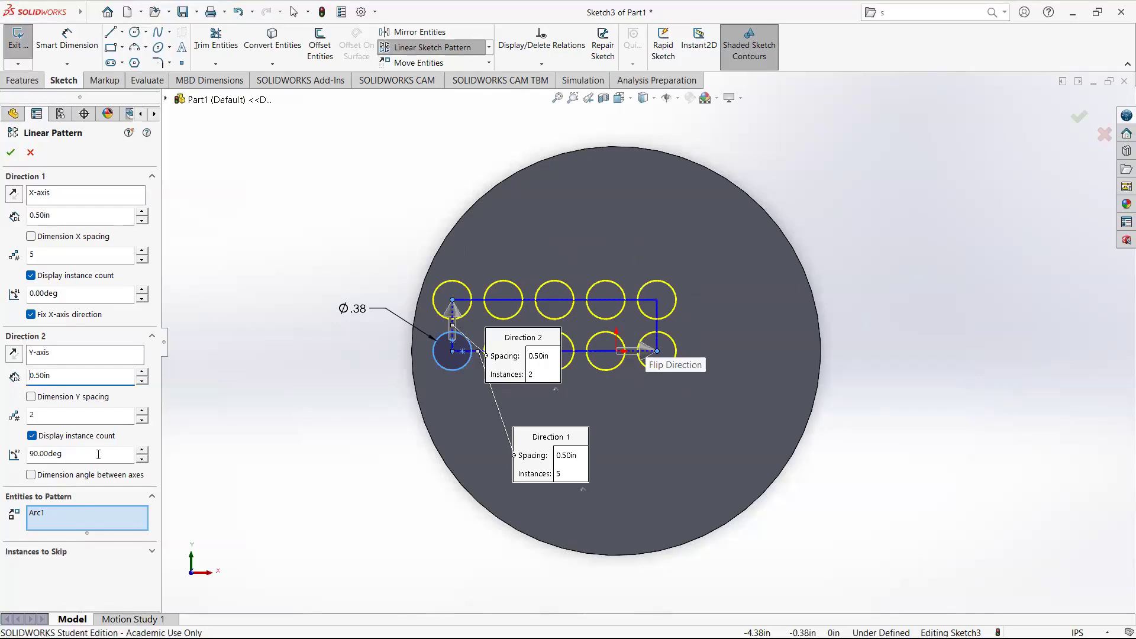
{"action": "left_click", "coordinate": [11, 152]}
{"action": "scroll", "coordinate": [475, 345], "scroll_direction": "down", "scroll_amount": 4}
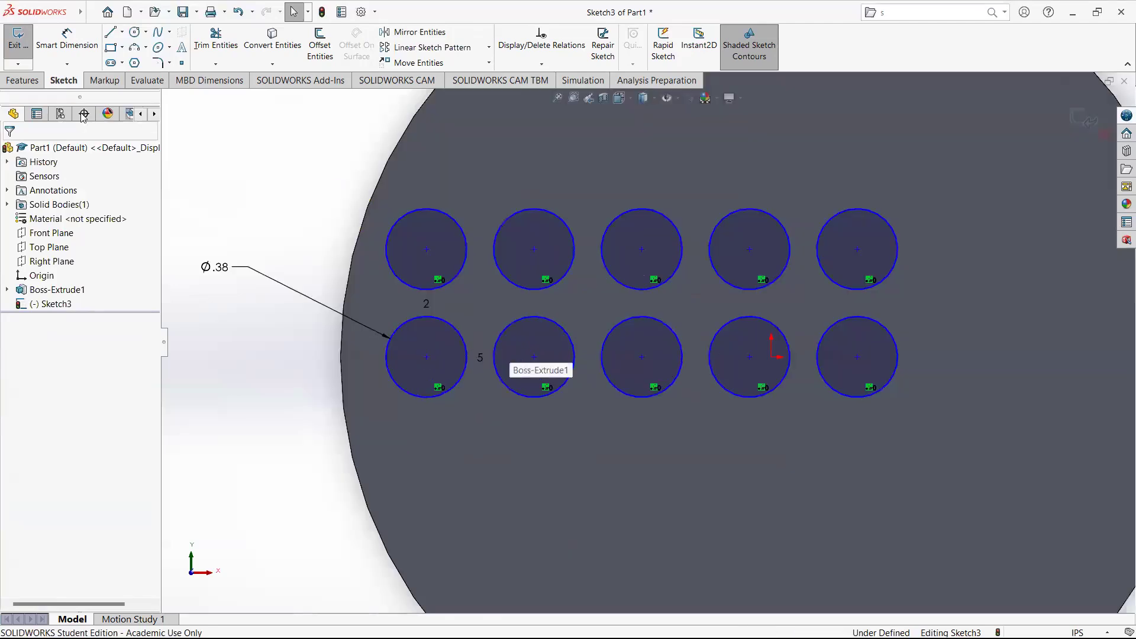
Dimension the horizontal distance between the centres of the first and fourth circles in the lower row.
{"action": "left_click", "coordinate": [67, 39]}
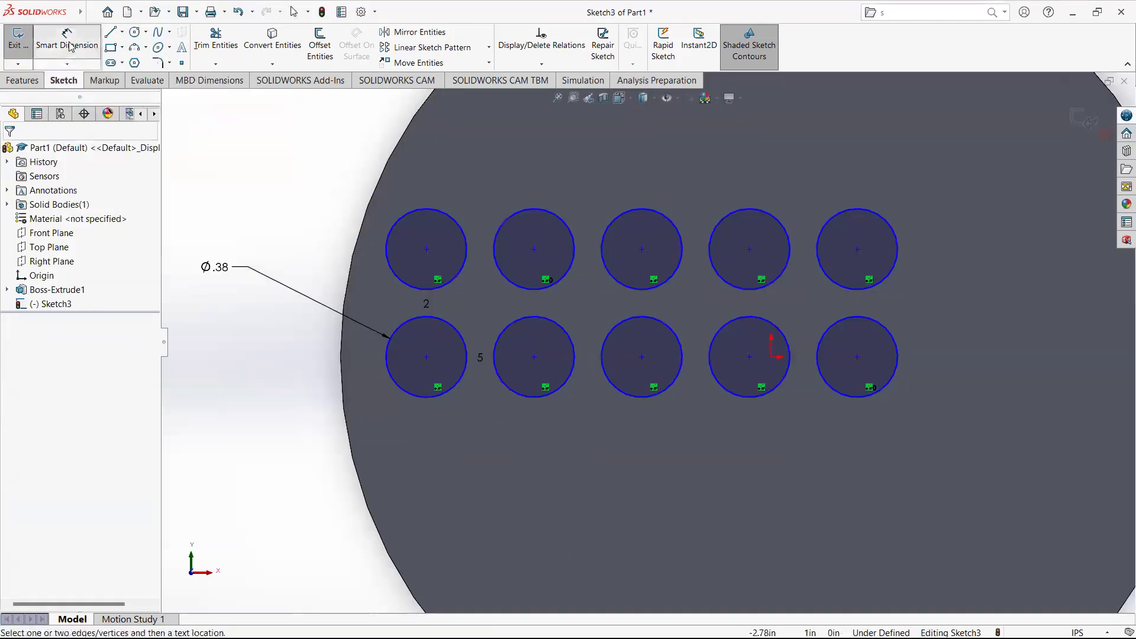
{"action": "left_click", "coordinate": [425, 357]}
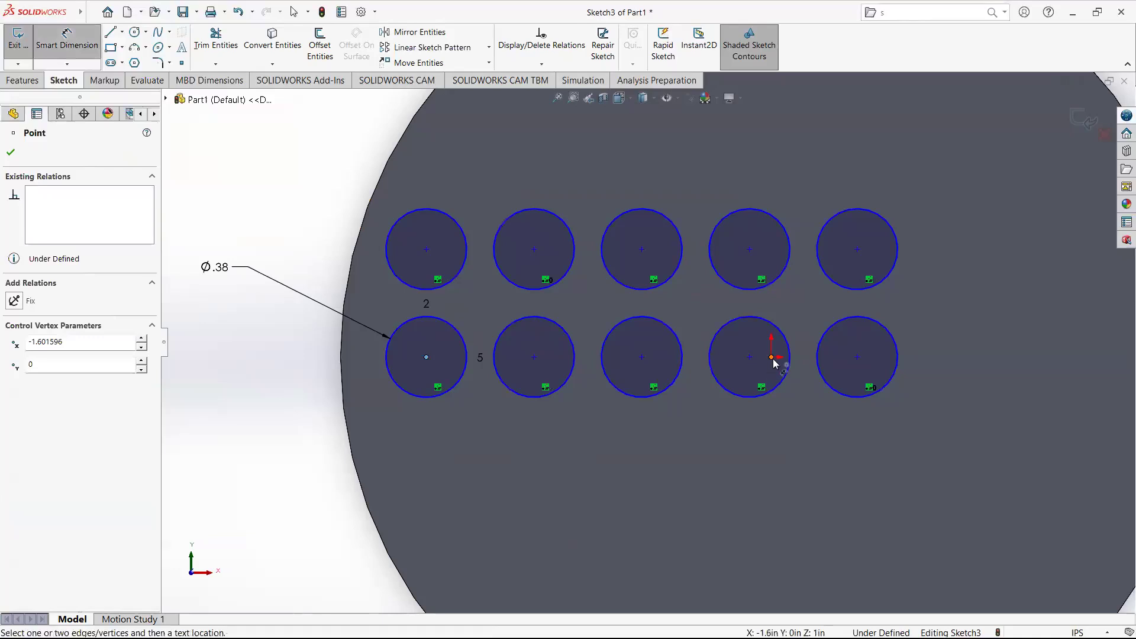
{"action": "left_click", "coordinate": [771, 357]}
{"action": "left_click", "coordinate": [599, 448]}
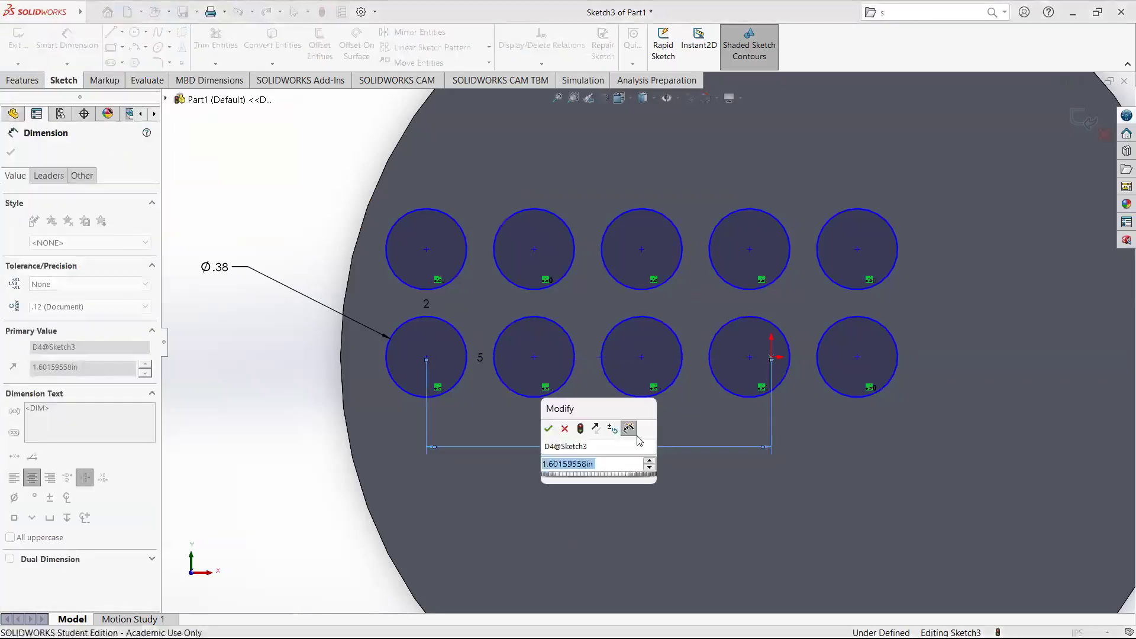
{"action": "left_click", "coordinate": [548, 428]}
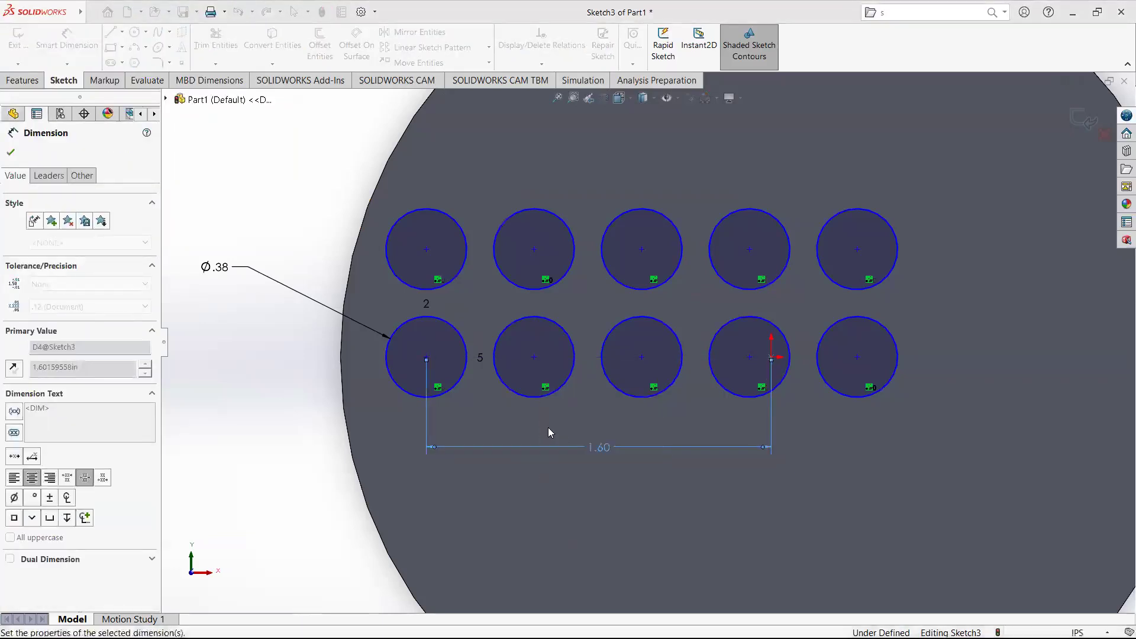
{"action": "key", "text": "Escape"}
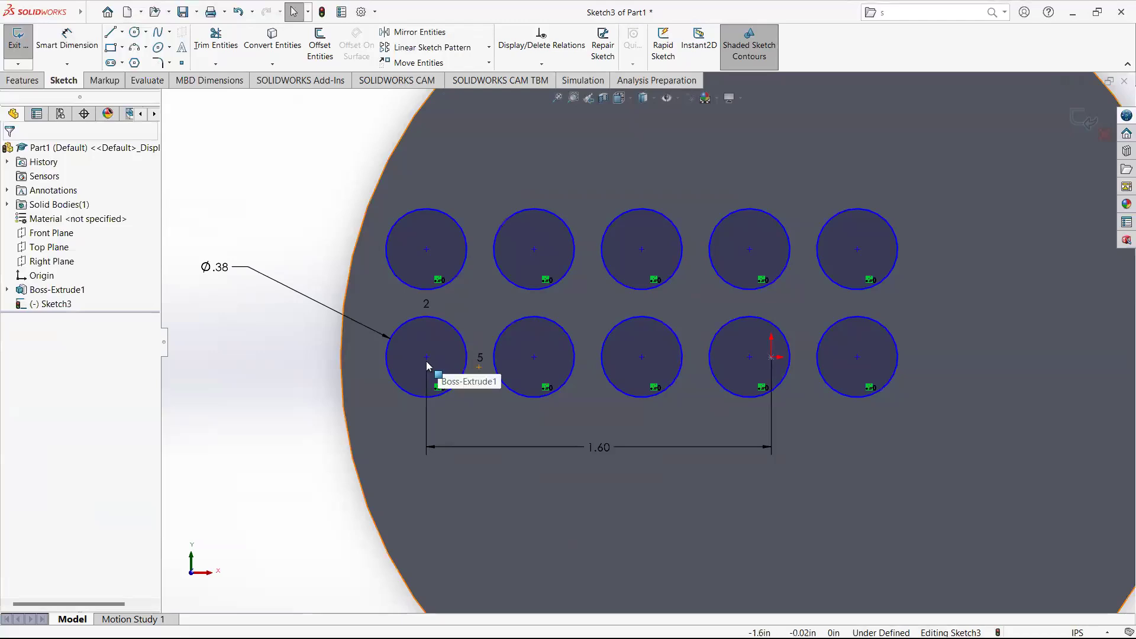
{"action": "left_click", "coordinate": [427, 362]}
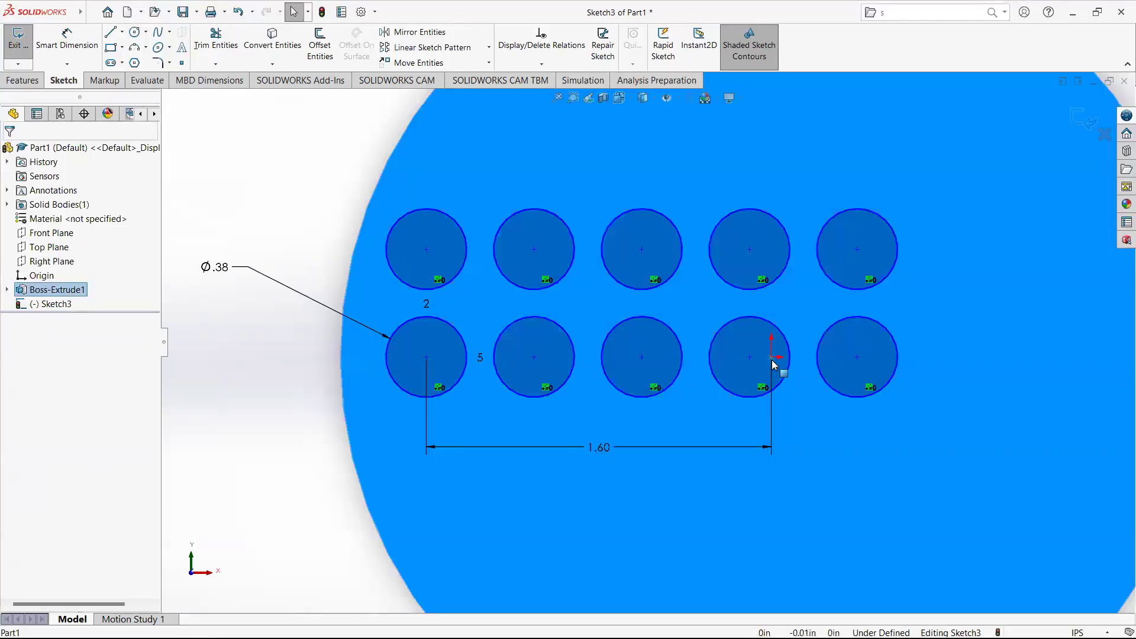
{"action": "left_click", "coordinate": [222, 390]}
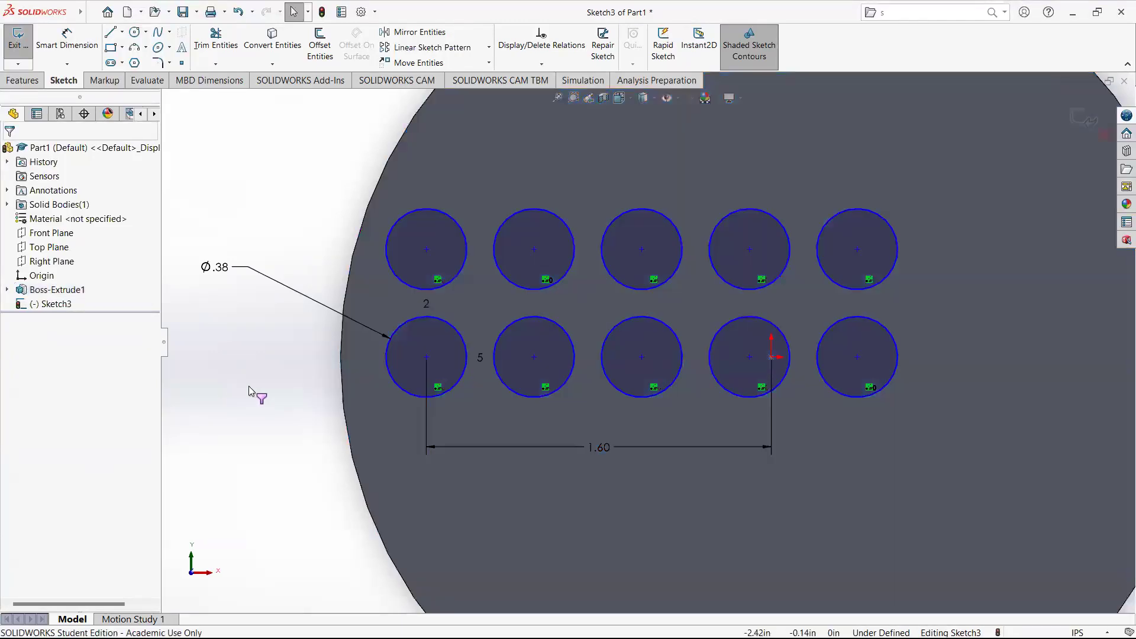
{"action": "right_click", "coordinate": [248, 392]}
{"action": "left_click", "coordinate": [197, 390]}
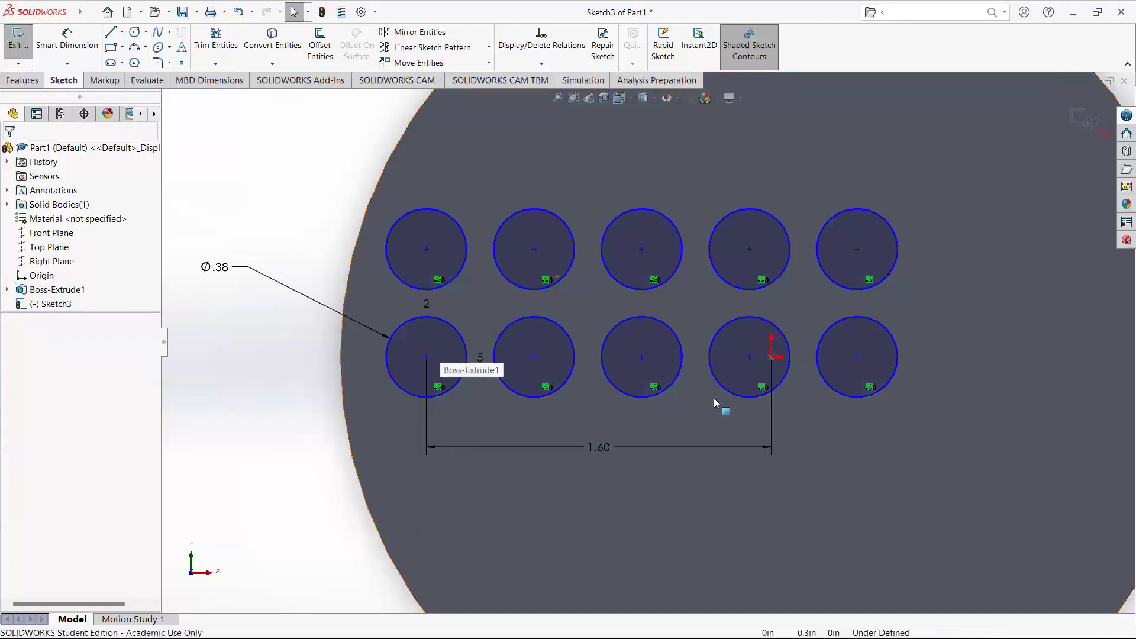
{"action": "left_click", "coordinate": [67, 39]}
{"action": "left_click", "coordinate": [426, 357]}
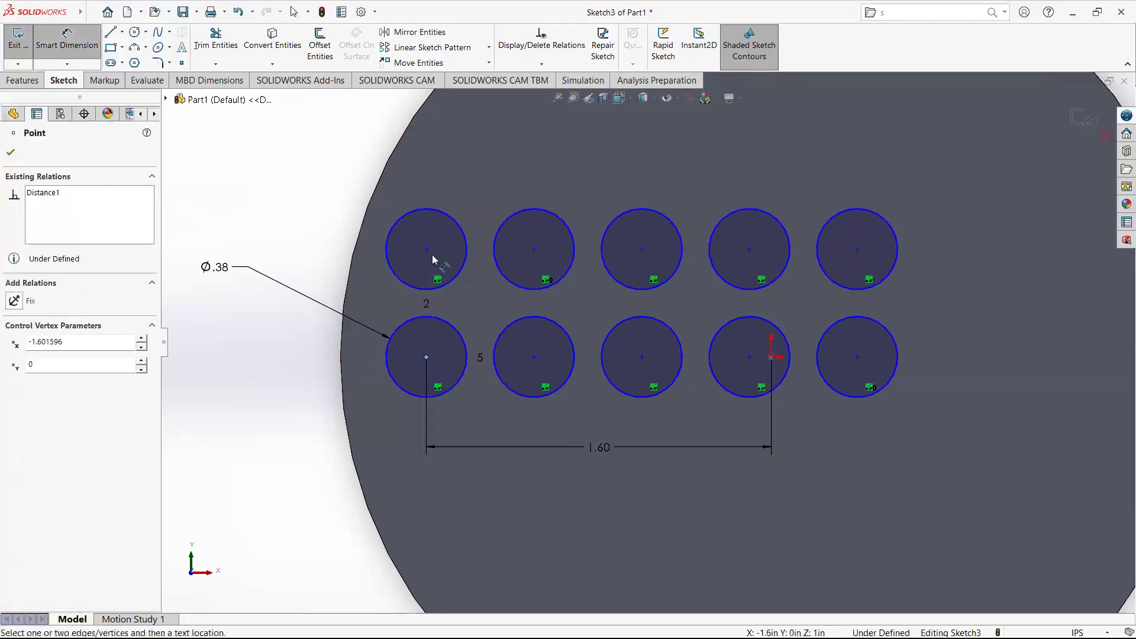
{"action": "left_click", "coordinate": [426, 249]}
{"action": "key", "text": "Escape"}
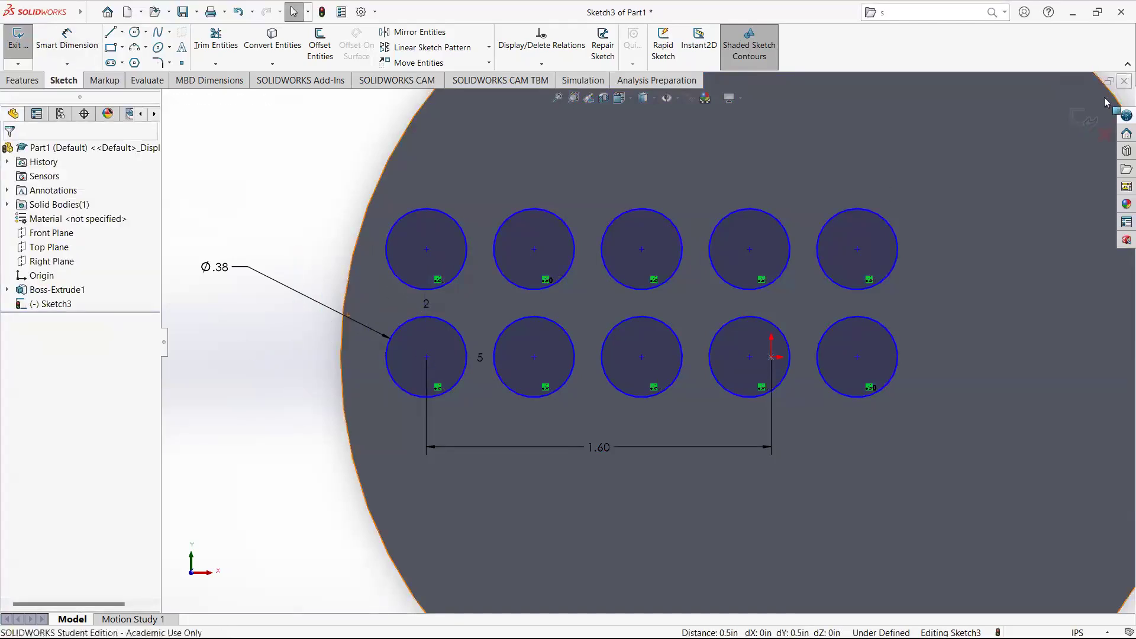
Exit the sketch.
{"action": "left_click", "coordinate": [1121, 118]}
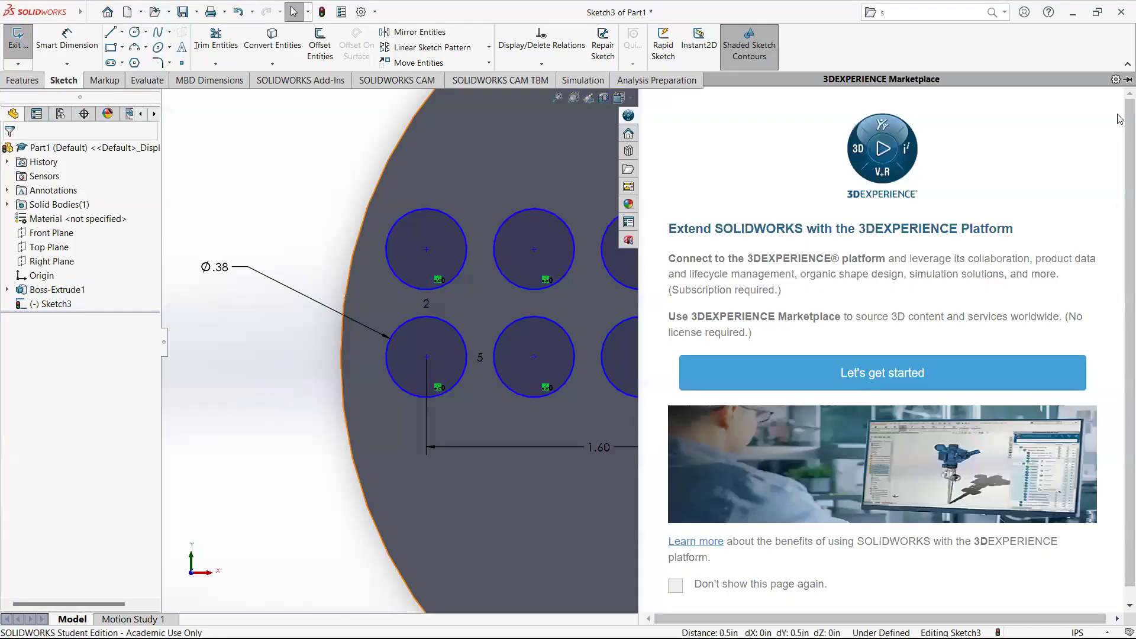
{"action": "left_click", "coordinate": [396, 164]}
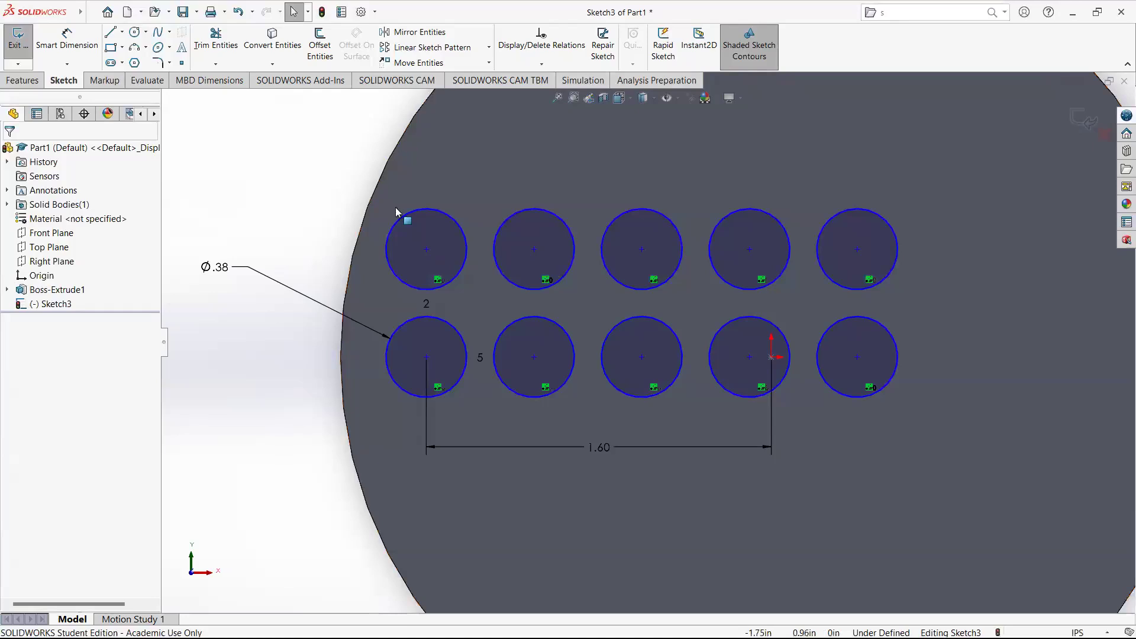
{"action": "left_click", "coordinate": [1086, 119]}
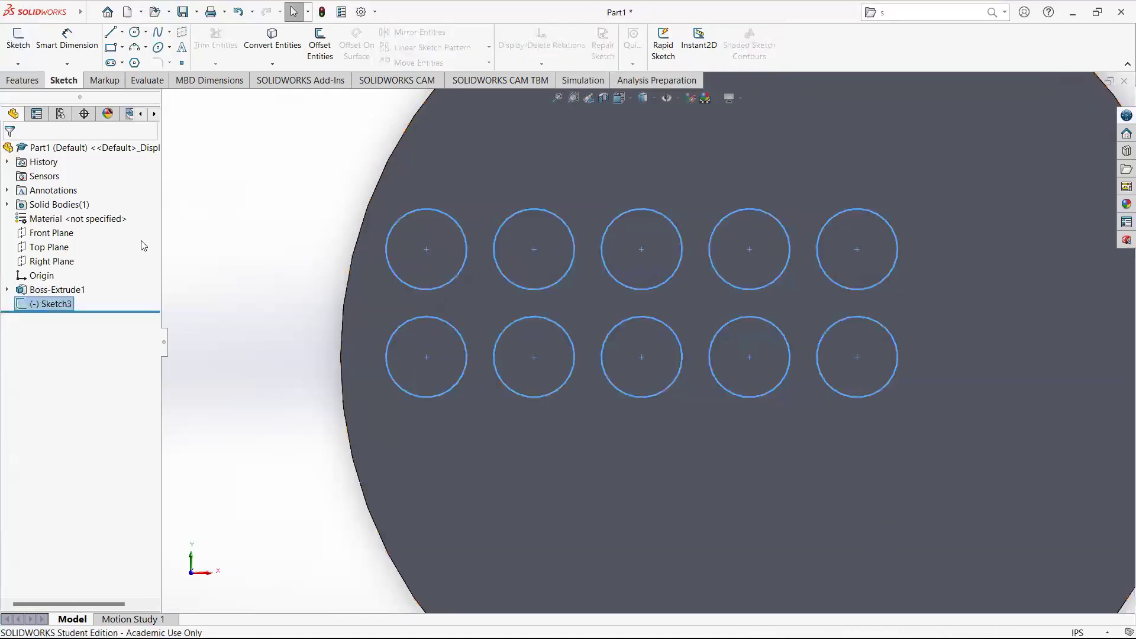
Cut-extrude the patterned circle sketch through all of the disc.
{"action": "scroll", "coordinate": [260, 238], "scroll_direction": "up", "scroll_amount": 5}
{"action": "left_click", "coordinate": [395, 291]}
{"action": "scroll", "coordinate": [758, 361], "scroll_direction": "down", "scroll_amount": 3}
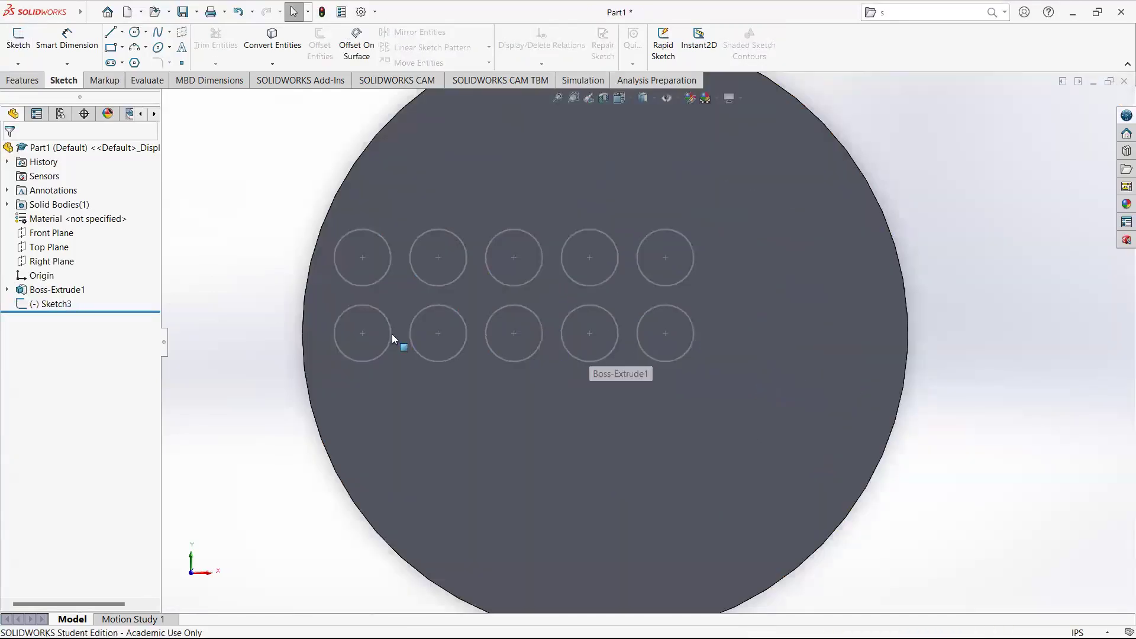
{"action": "left_click", "coordinate": [51, 304]}
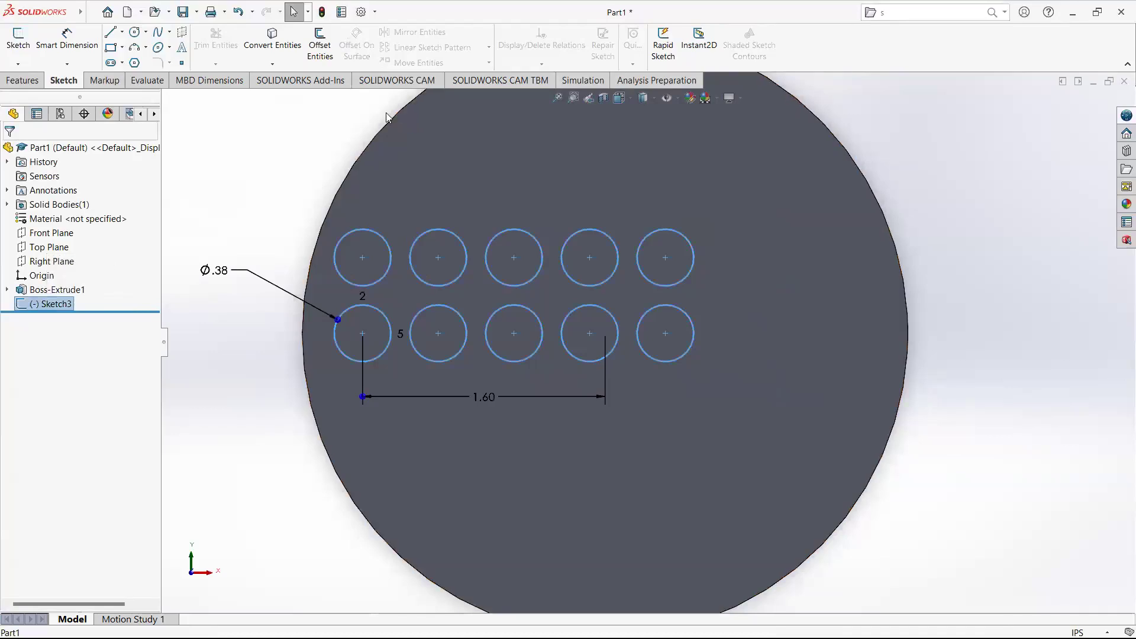
{"action": "left_click", "coordinate": [22, 80]}
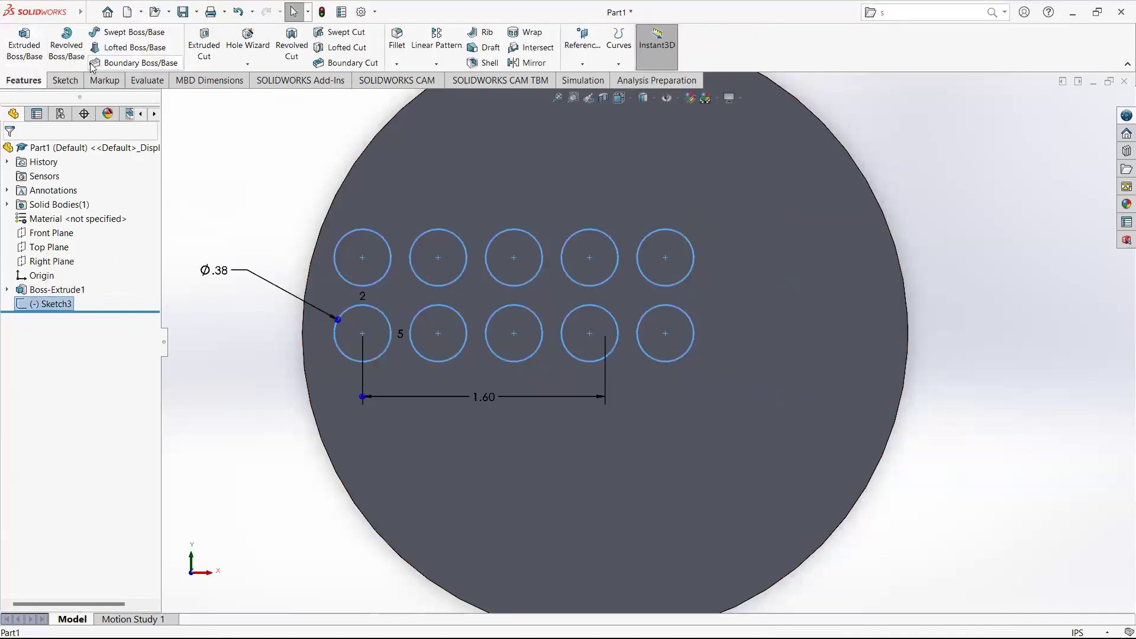
{"action": "left_click", "coordinate": [204, 48]}
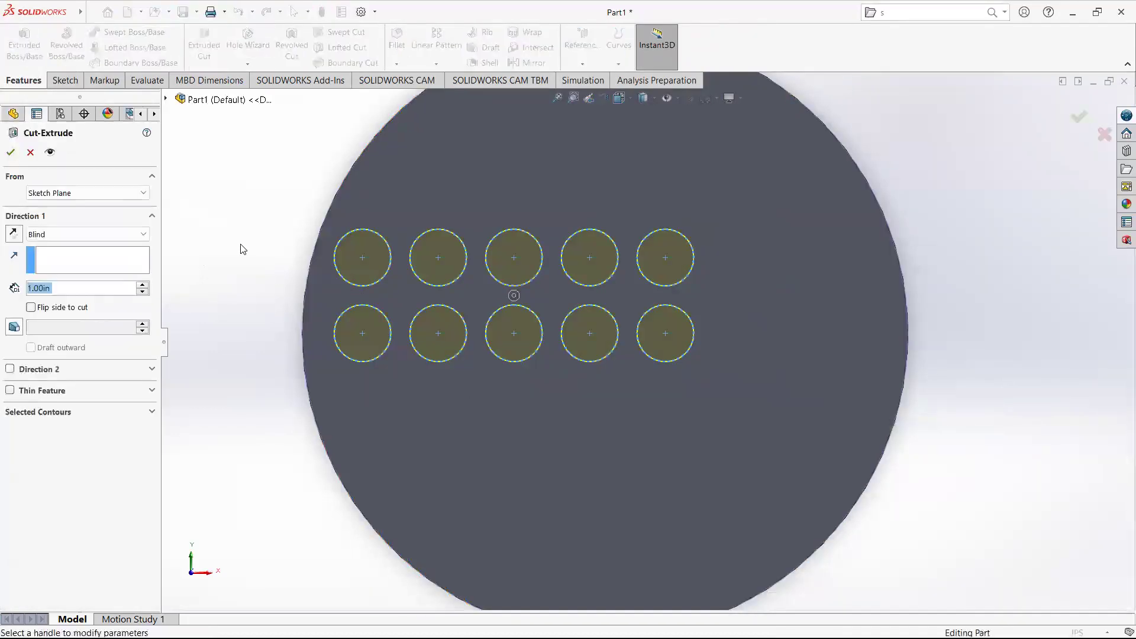
{"action": "middle_click_drag", "start_coordinate": [285, 304], "coordinate": [64, 285]}
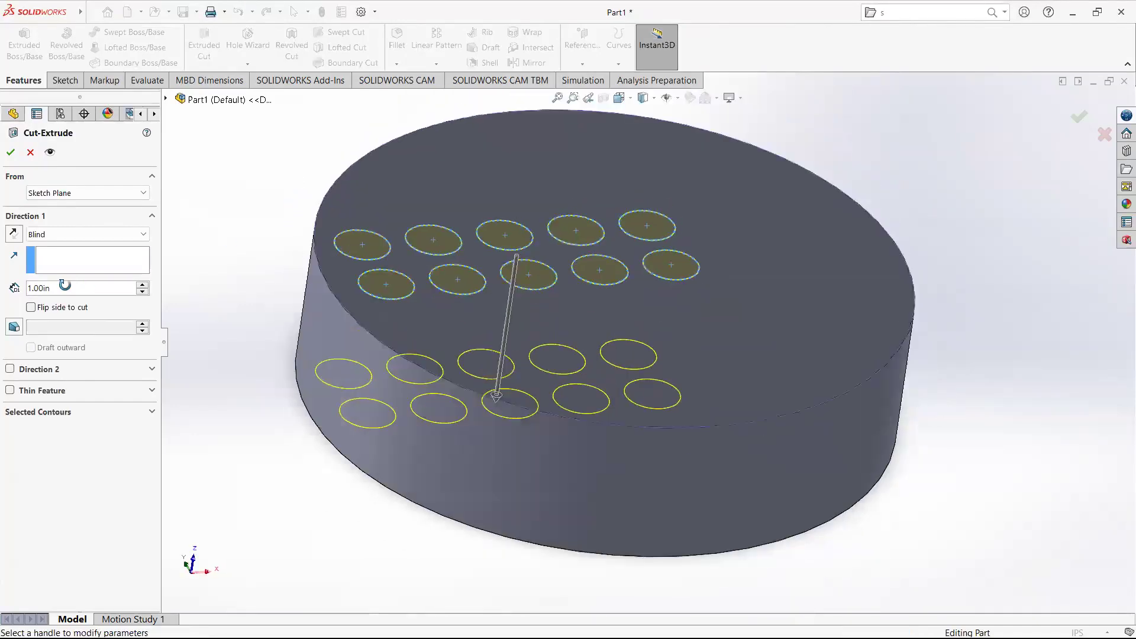
{"action": "left_click", "coordinate": [71, 234]}
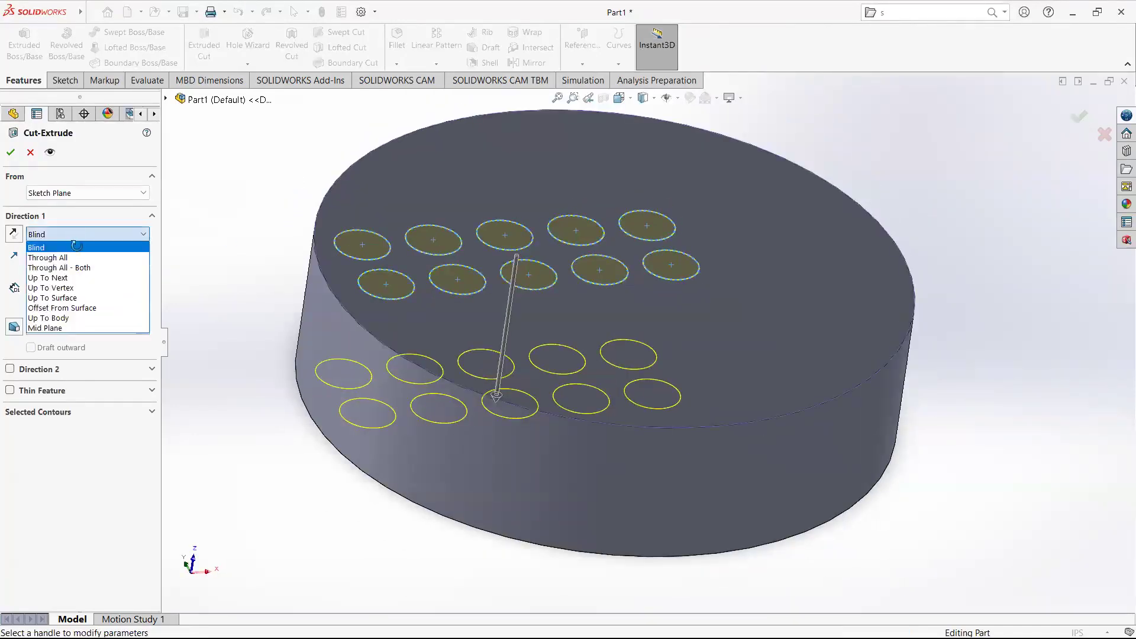
{"action": "left_click", "coordinate": [75, 256]}
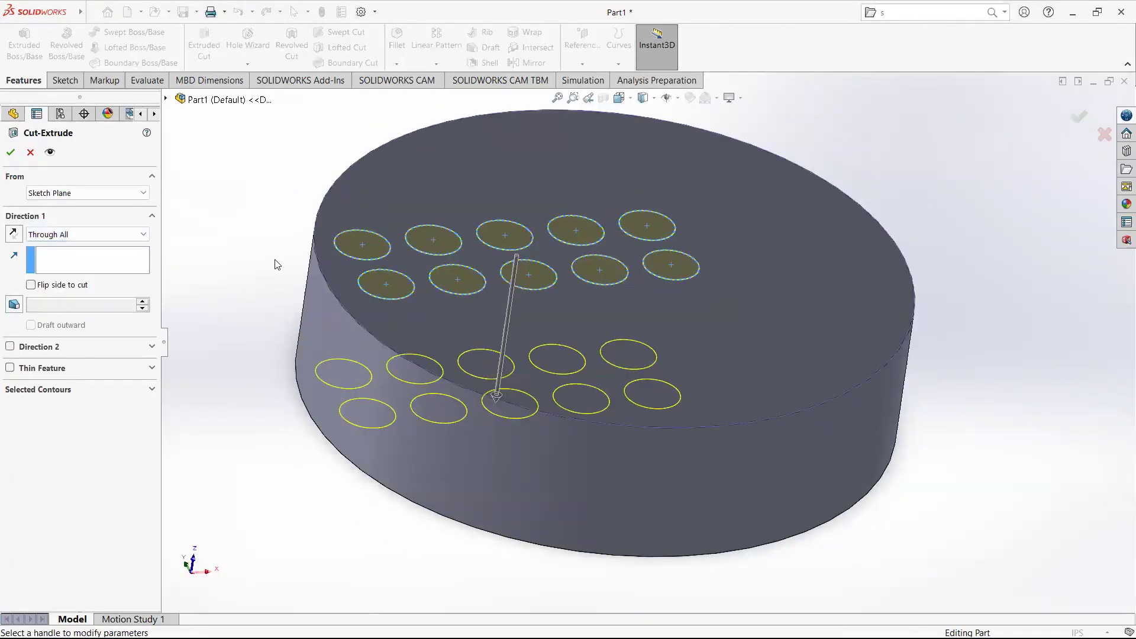
{"action": "left_click", "coordinate": [11, 153]}
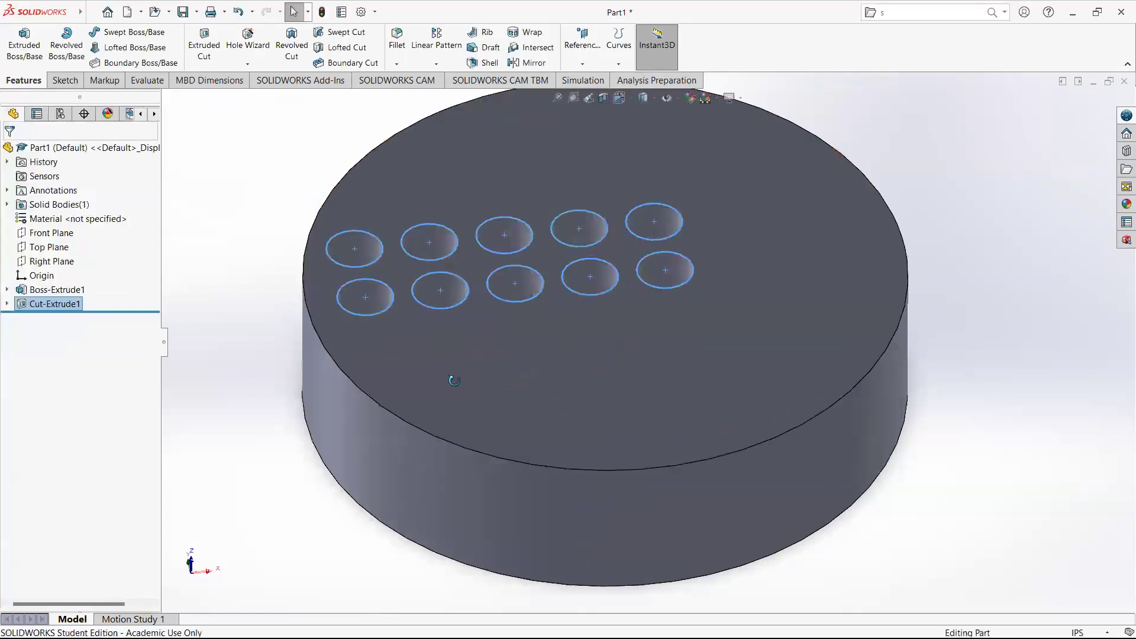
Delete the linear-pattern cut feature together with its absorbed sketch.
{"action": "middle_click_drag", "start_coordinate": [452, 380], "coordinate": [518, 414]}
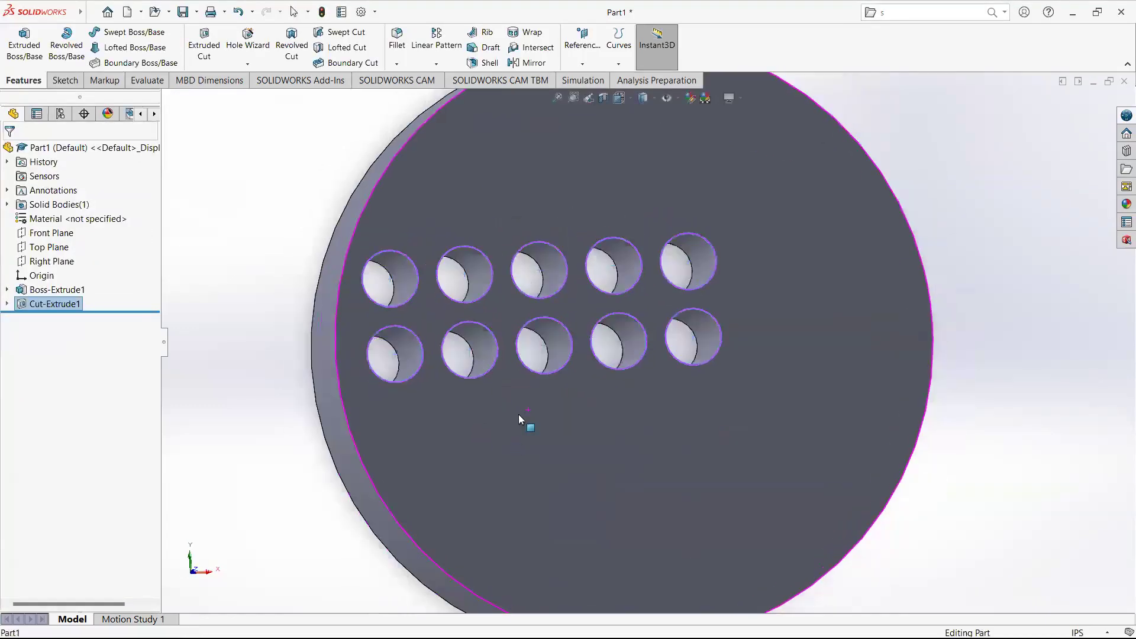
{"action": "left_click", "coordinate": [55, 305]}
{"action": "key", "text": "Delete"}
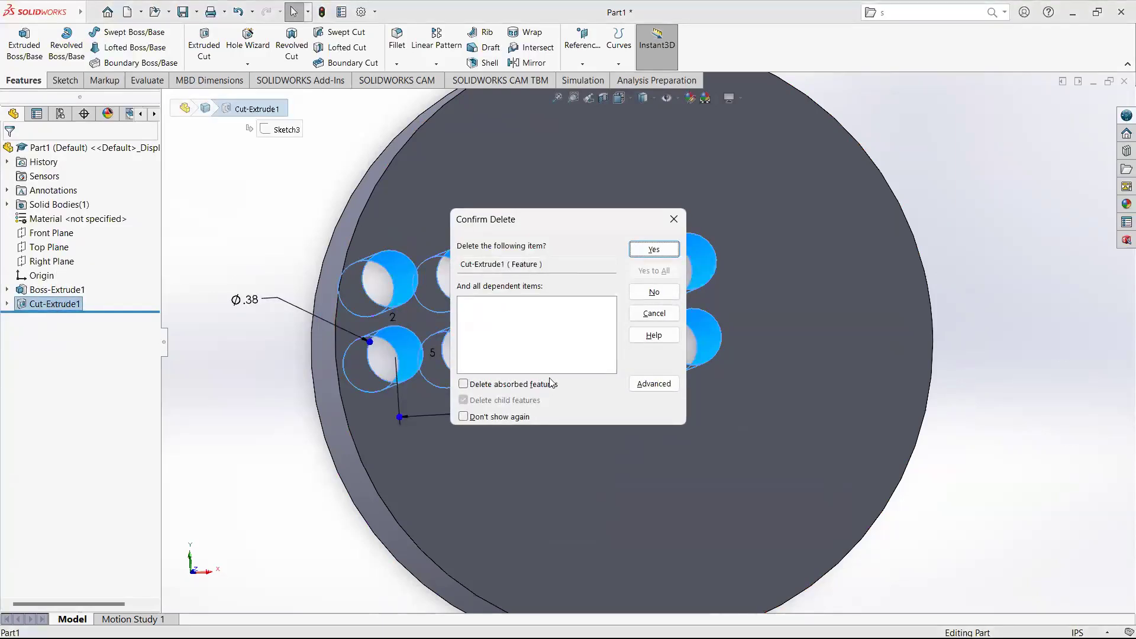
{"action": "left_click", "coordinate": [502, 386]}
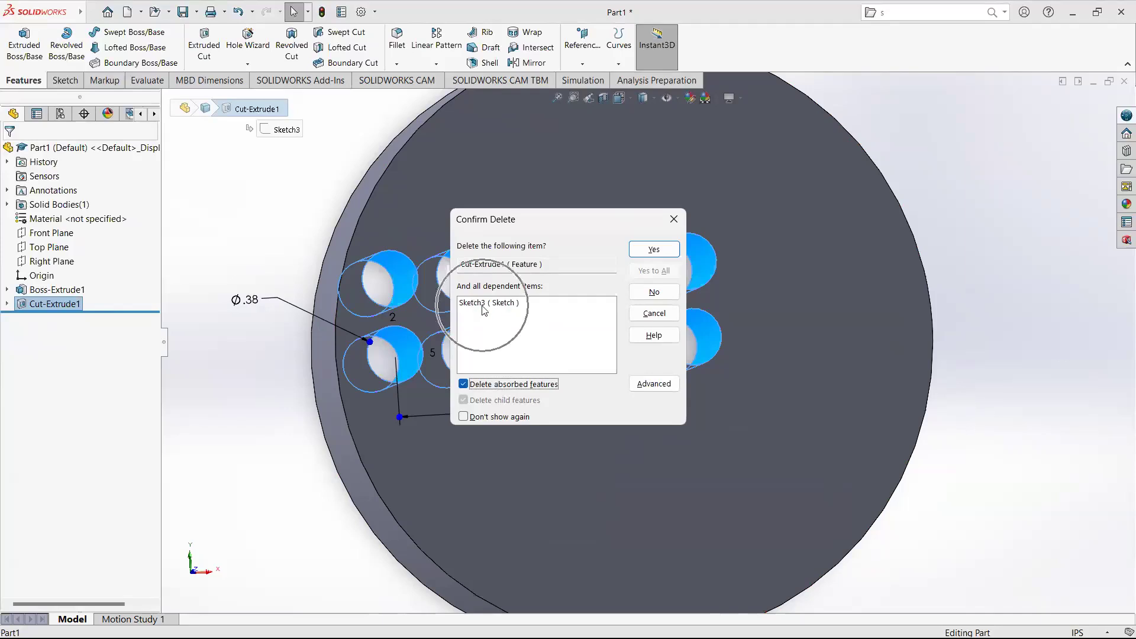
{"action": "left_click", "coordinate": [654, 249]}
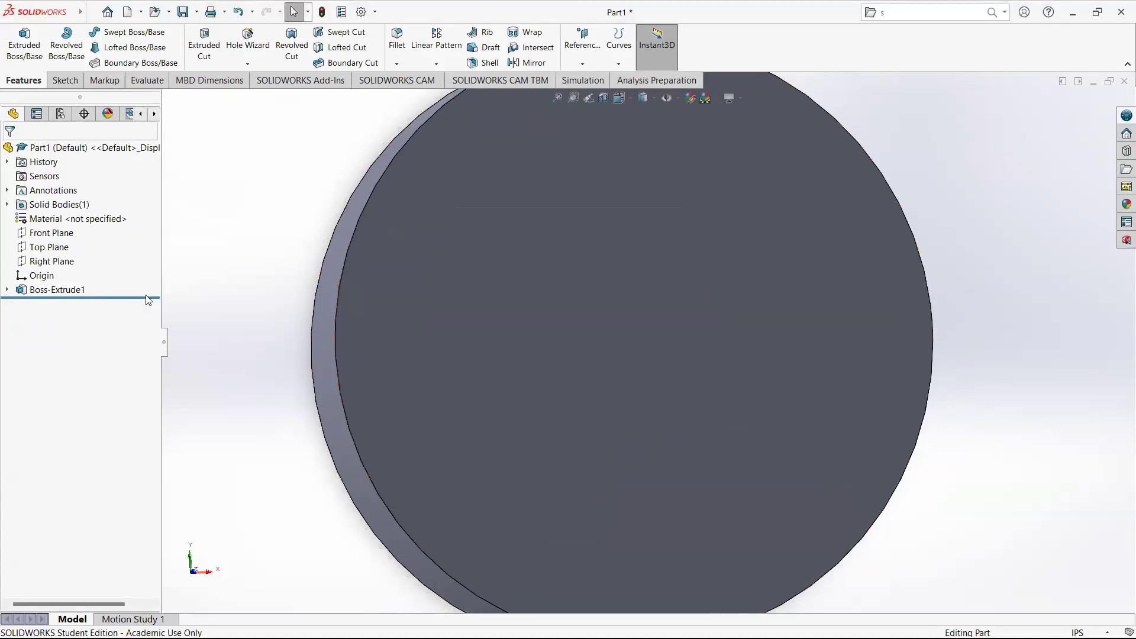
Start a sketch on the disc's top face and draw a circle about 0.27 in radius in its upper-left area.
{"action": "left_click", "coordinate": [431, 266]}
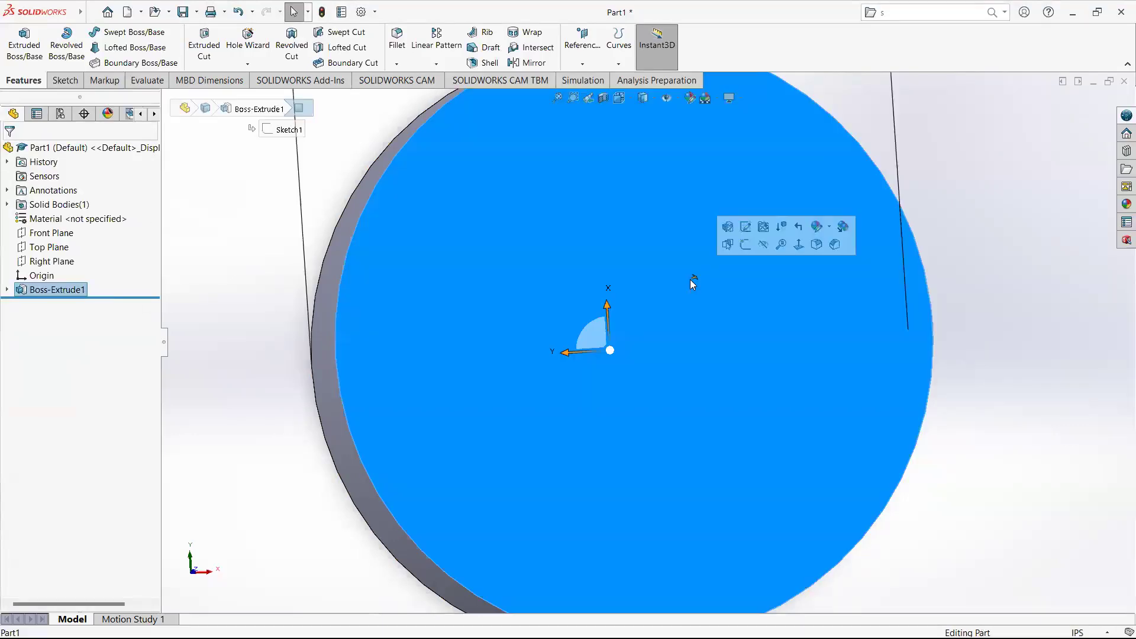
{"action": "left_click", "coordinate": [64, 81]}
{"action": "left_click", "coordinate": [8, 47]}
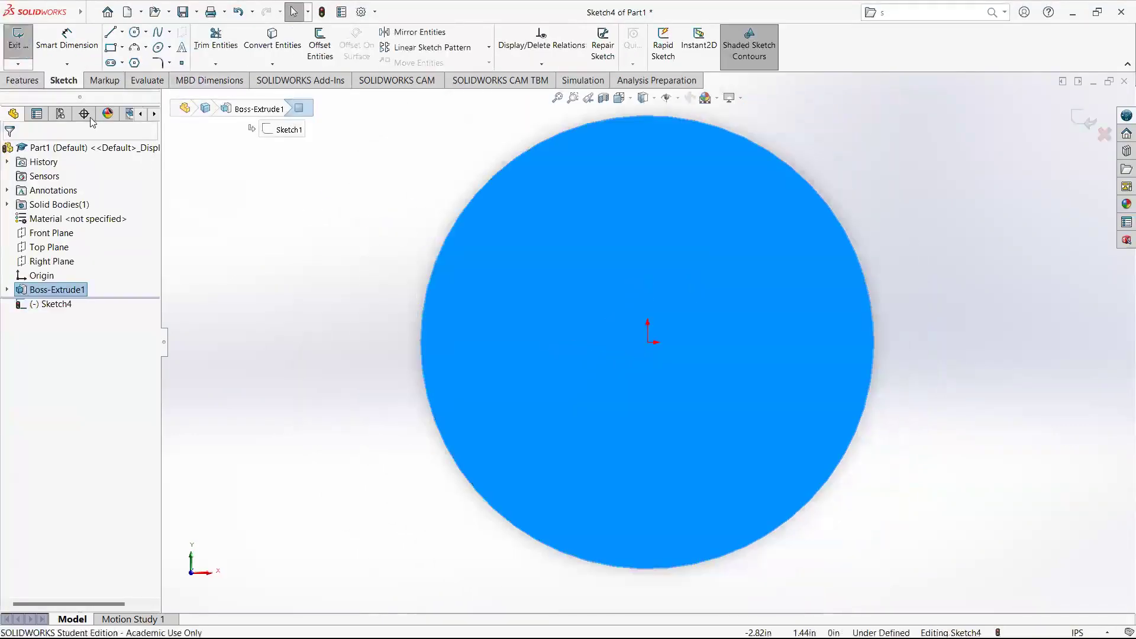
{"action": "left_click", "coordinate": [135, 31]}
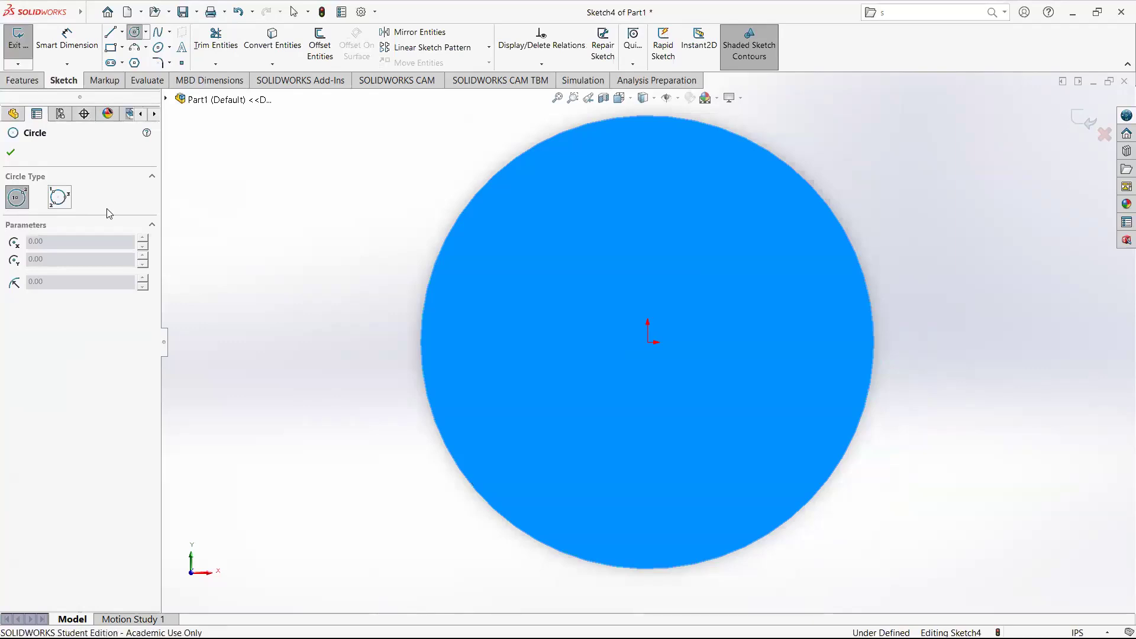
{"action": "left_click", "coordinate": [543, 256]}
{"action": "left_click", "coordinate": [565, 277]}
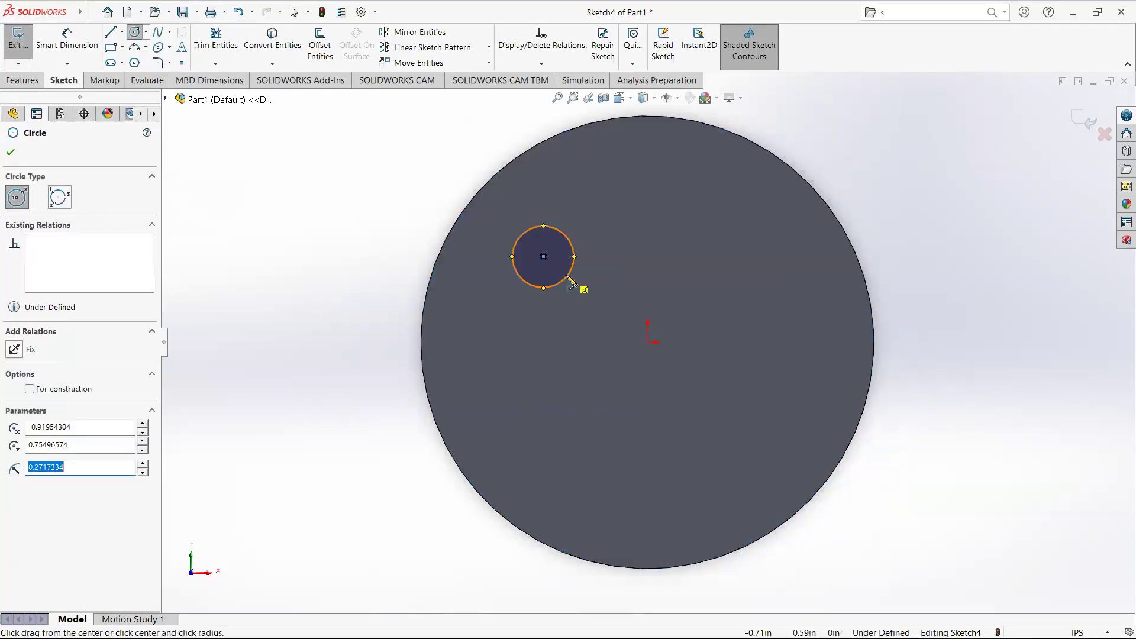
{"action": "key", "text": "Escape"}
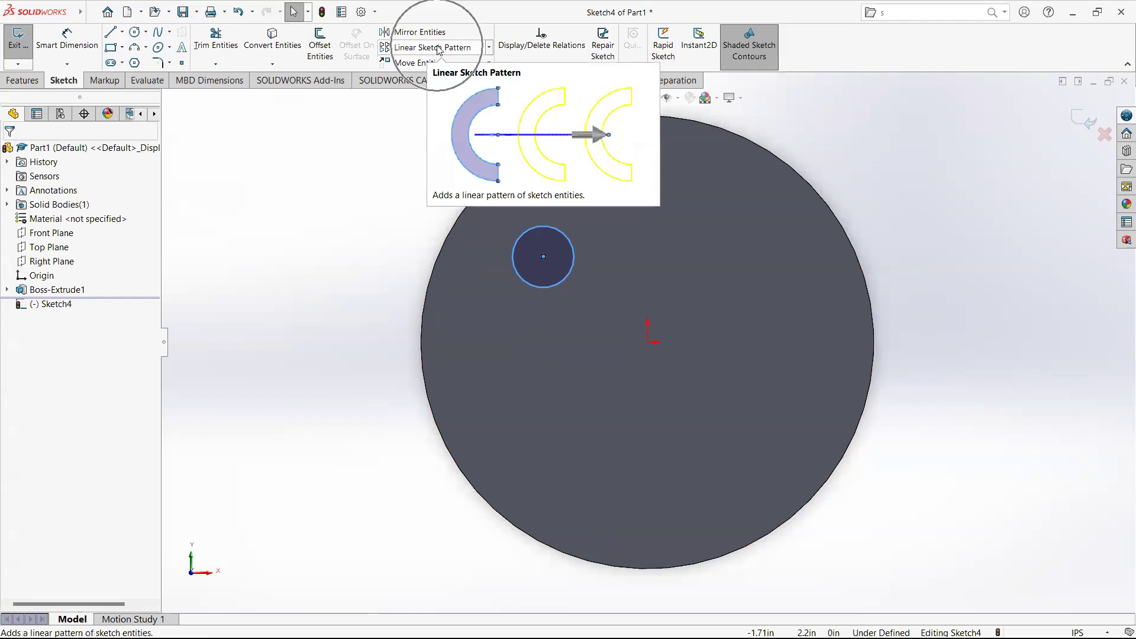
Create a circular sketch pattern of the circle about the origin with 8 equally spaced instances over 360deg.
{"action": "left_click", "coordinate": [488, 48]}
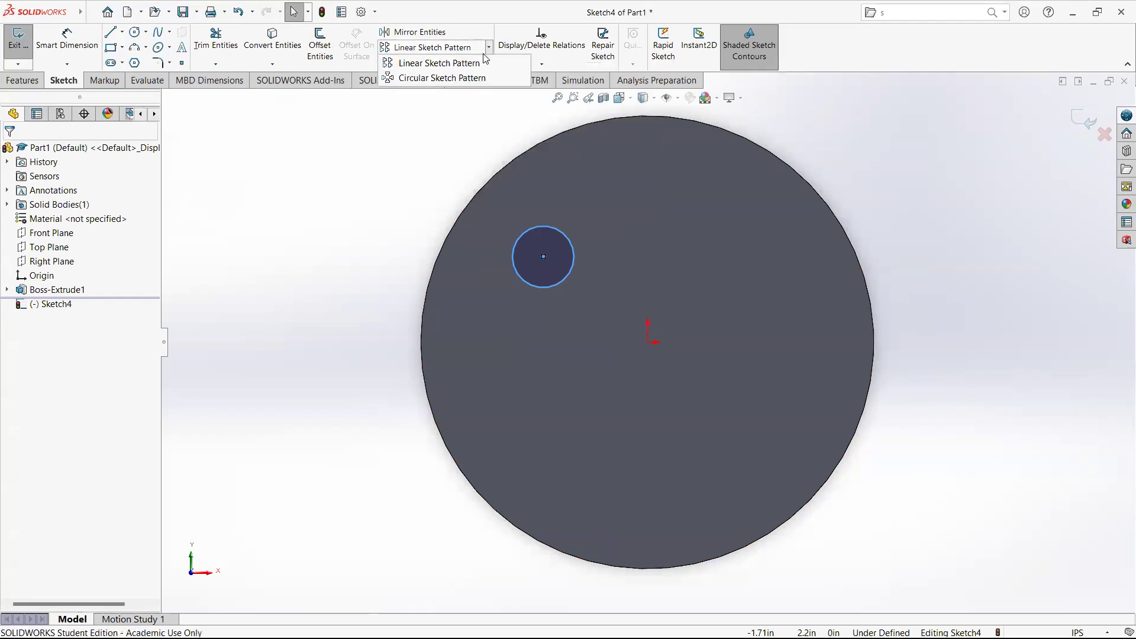
{"action": "left_click", "coordinate": [441, 77]}
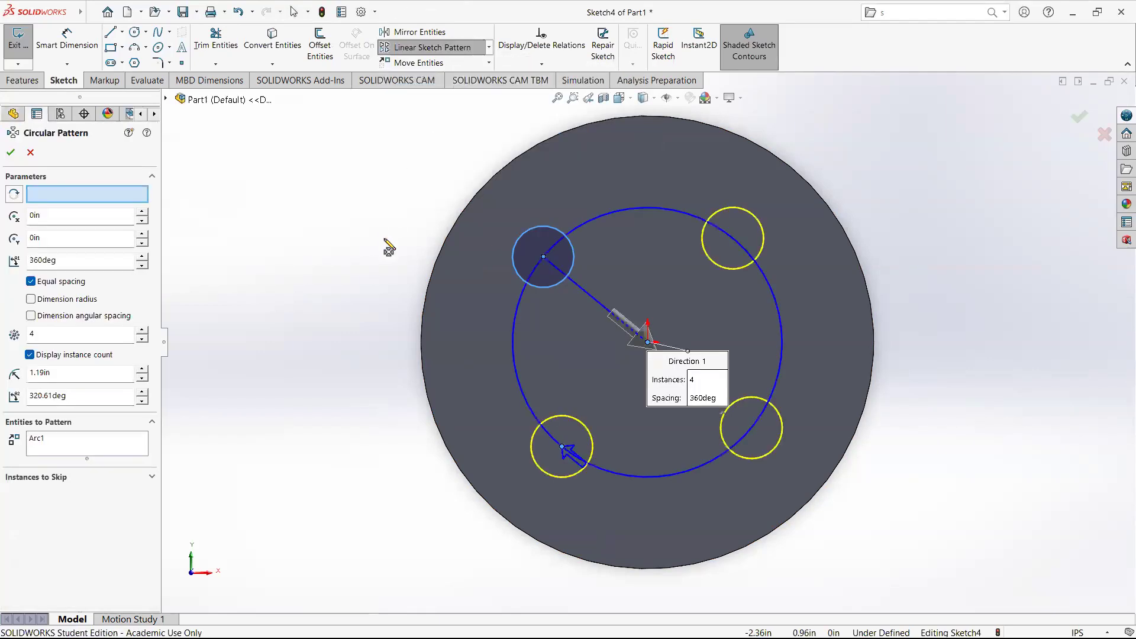
{"action": "left_click", "coordinate": [56, 333]}
{"action": "left_click", "coordinate": [61, 219]}
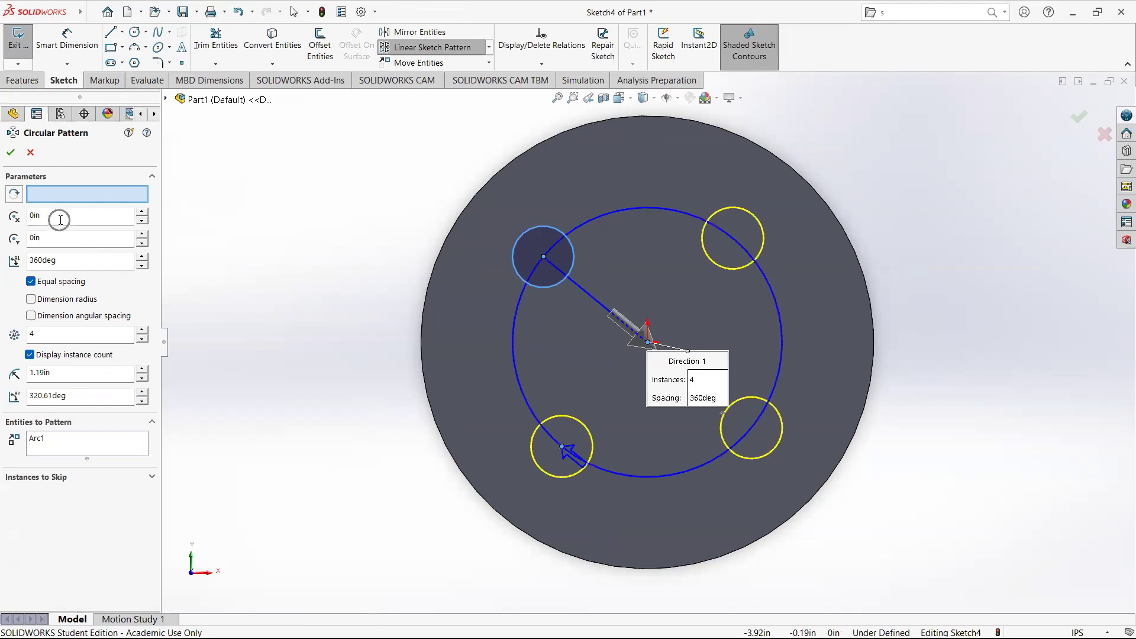
{"action": "left_click", "coordinate": [80, 260]}
{"action": "left_click", "coordinate": [31, 282]}
{"action": "left_click", "coordinate": [72, 371]}
{"action": "left_click", "coordinate": [50, 447]}
{"action": "left_click", "coordinate": [59, 334]}
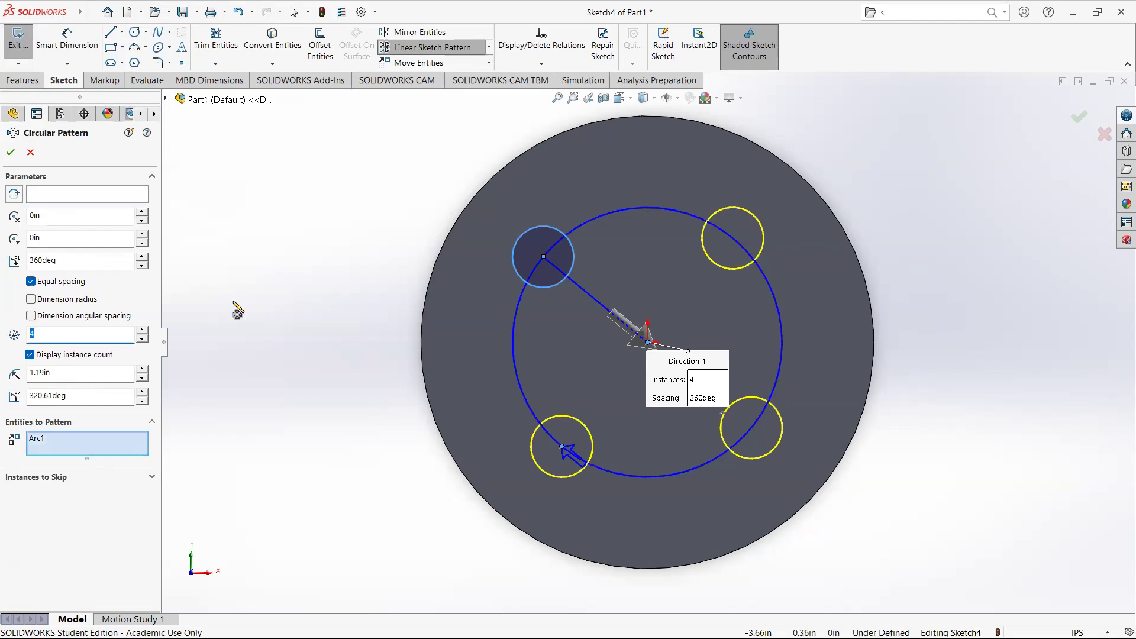
{"action": "type", "text": "8"}
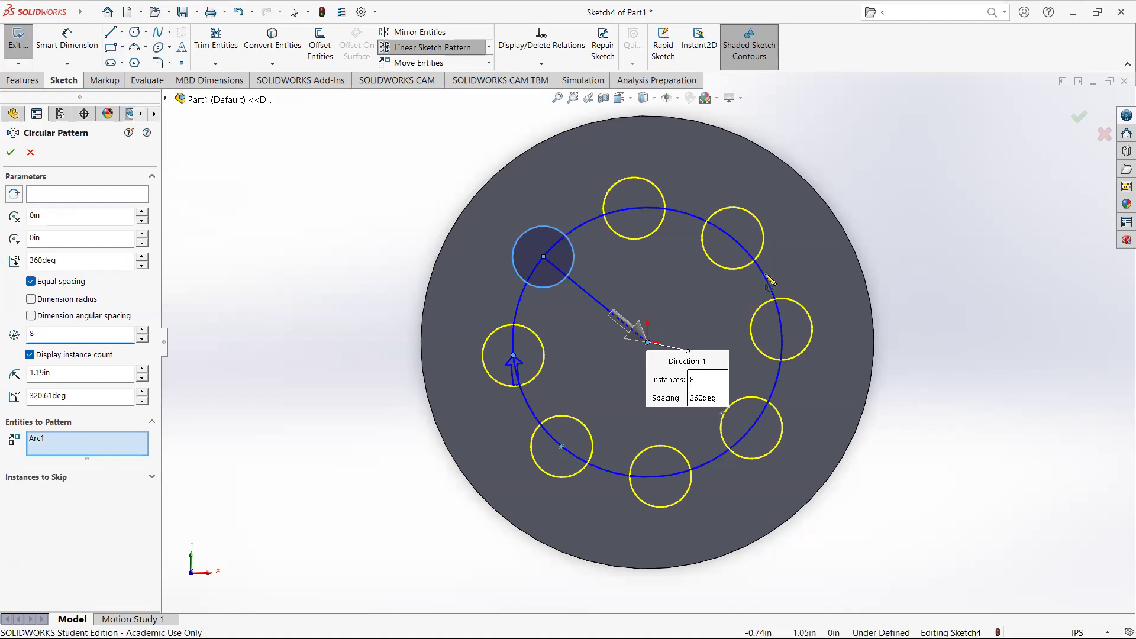
{"action": "left_click", "coordinate": [1079, 118]}
{"action": "left_click", "coordinate": [1080, 118]}
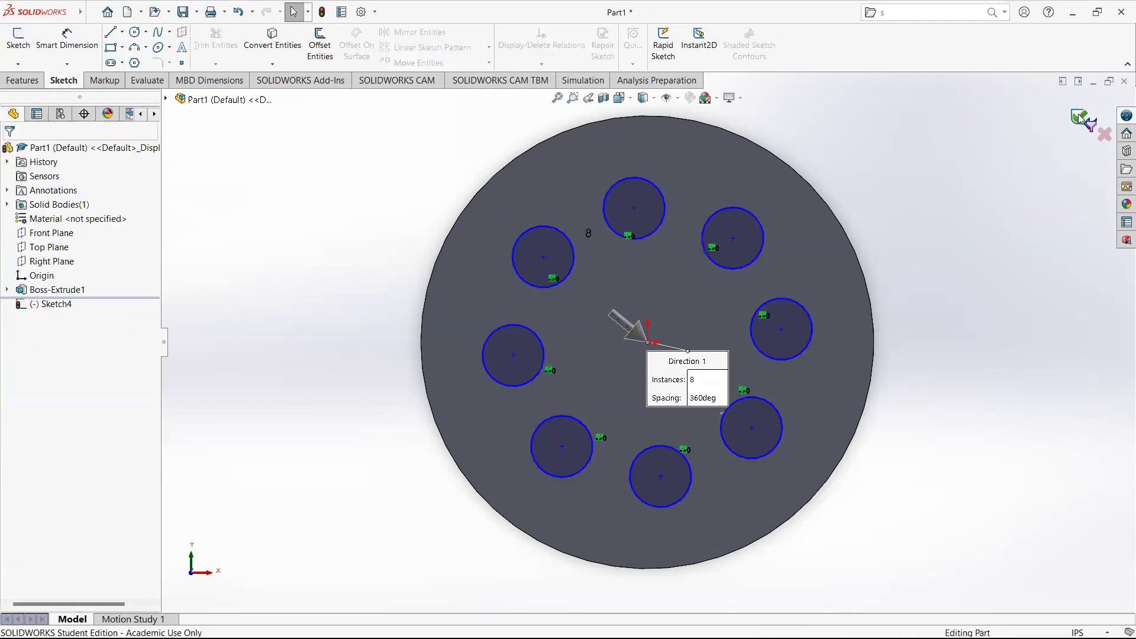
Cut-extrude the circular-patterned sketch through all of the disc.
{"action": "left_click", "coordinate": [279, 246]}
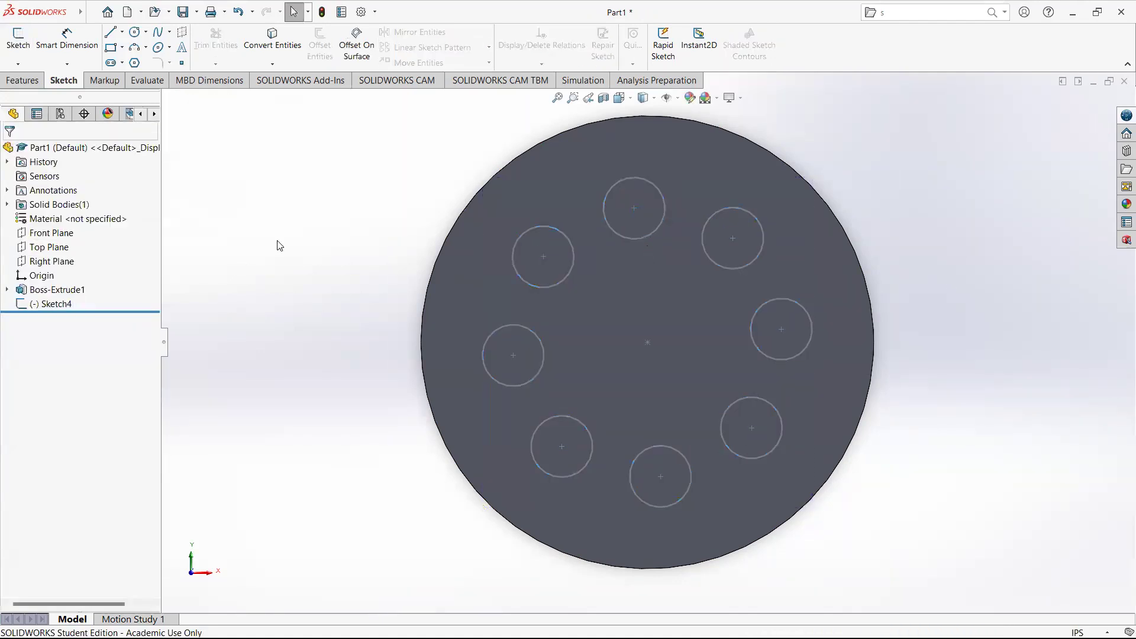
{"action": "left_click", "coordinate": [56, 304]}
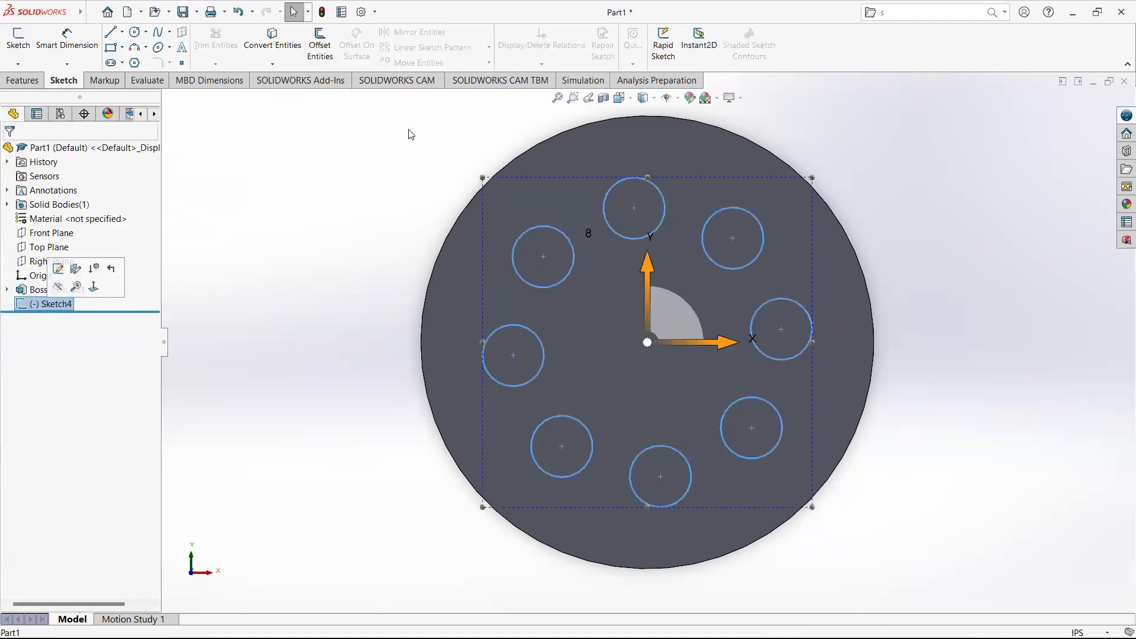
{"action": "left_click", "coordinate": [23, 81]}
{"action": "left_click", "coordinate": [204, 46]}
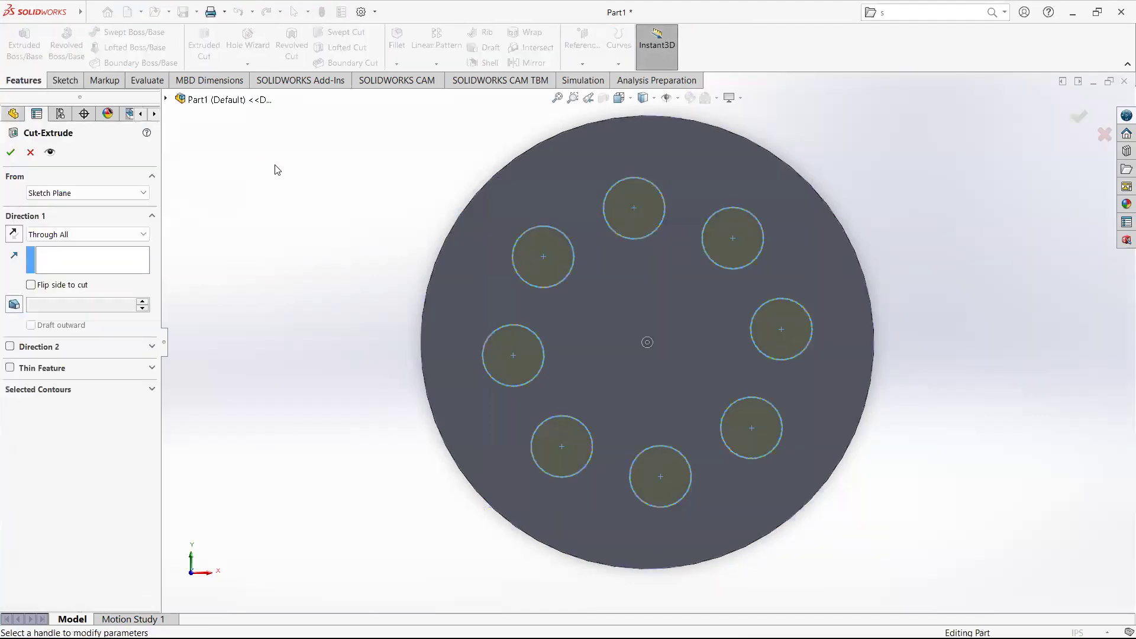
{"action": "left_click", "coordinate": [11, 152]}
{"action": "middle_click_drag", "start_coordinate": [428, 221], "coordinate": [430, 149]}
{"action": "left_click", "coordinate": [382, 221]}
{"action": "middle_click_drag", "start_coordinate": [383, 221], "coordinate": [300, 278]}
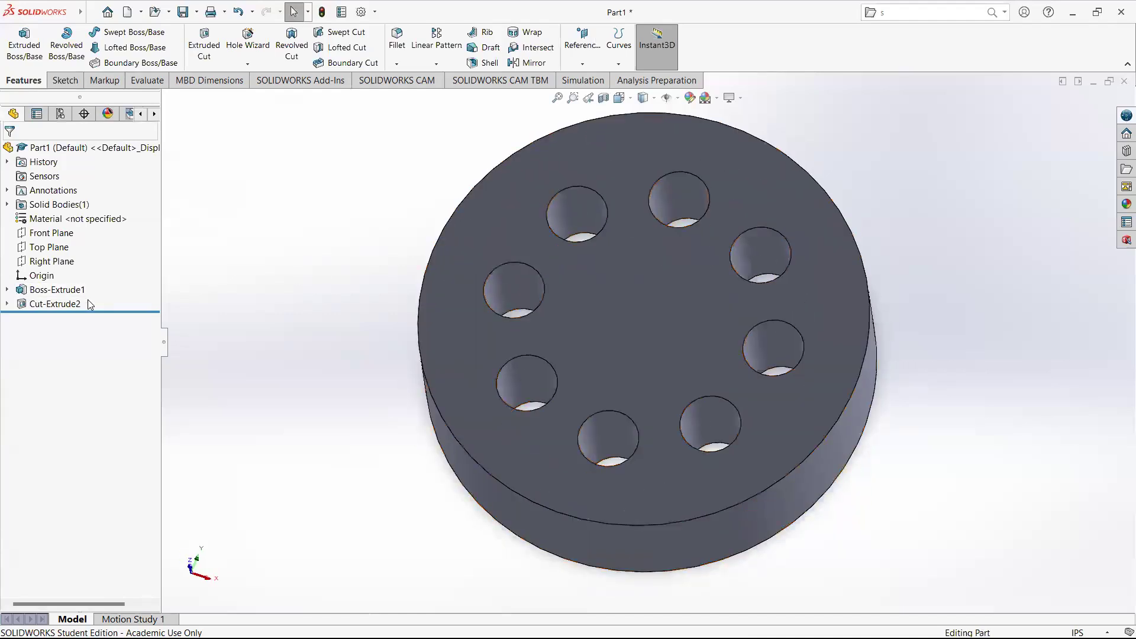
Delete the circular-pattern cut and then its sketch.
{"action": "left_click", "coordinate": [71, 304]}
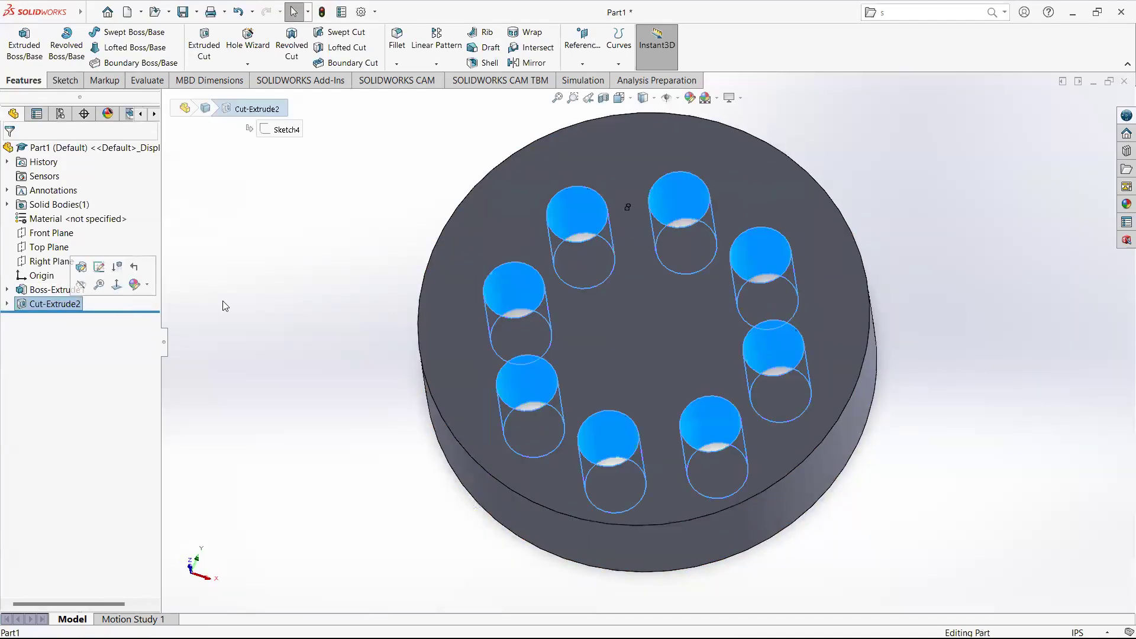
{"action": "key", "text": "Delete"}
{"action": "key", "text": "Return"}
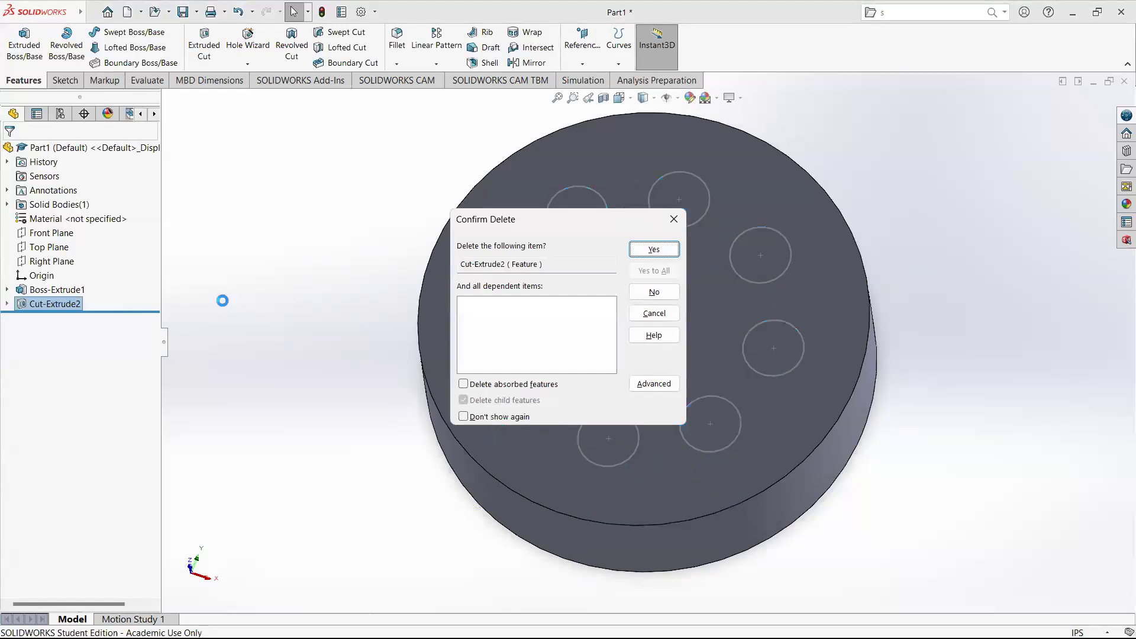
{"action": "left_click", "coordinate": [45, 305]}
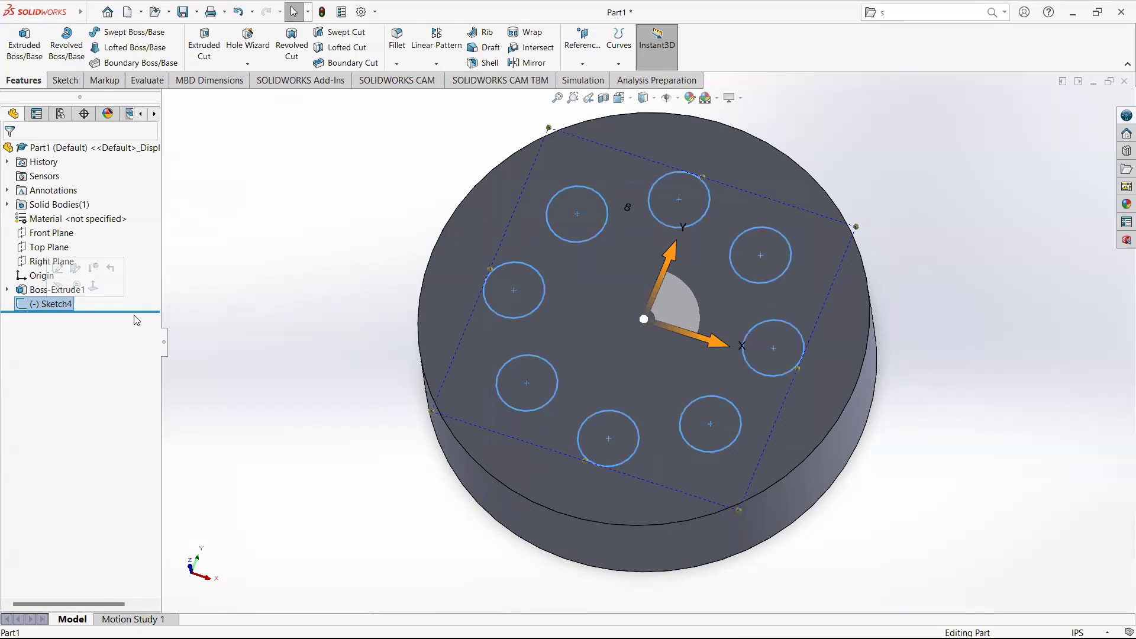
{"action": "key", "text": "Delete"}
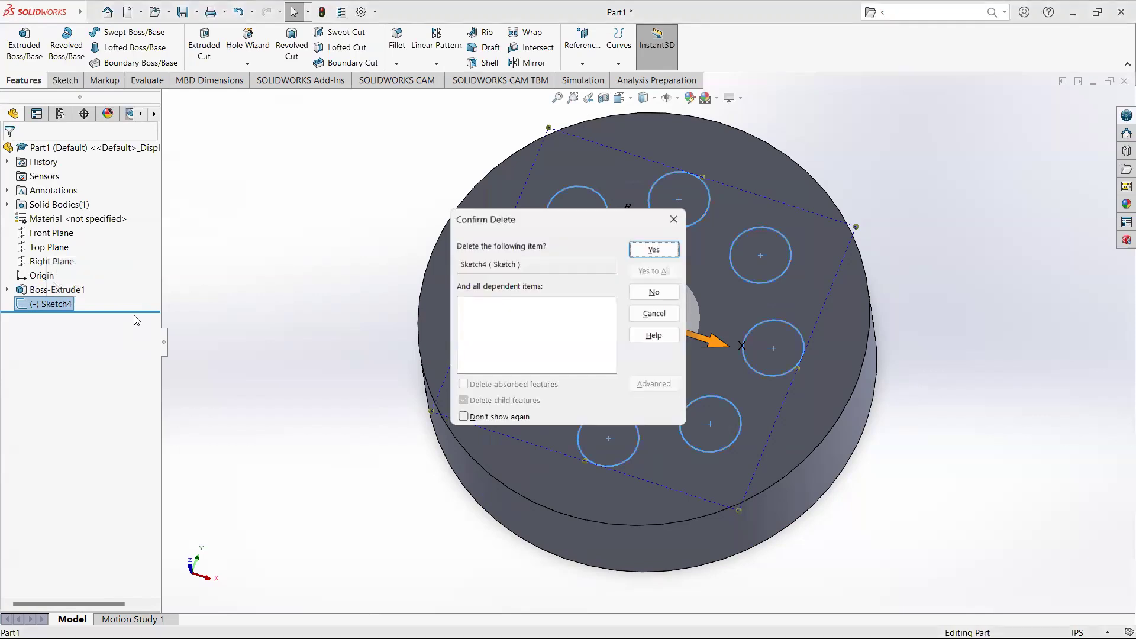
{"action": "key", "text": "Return"}
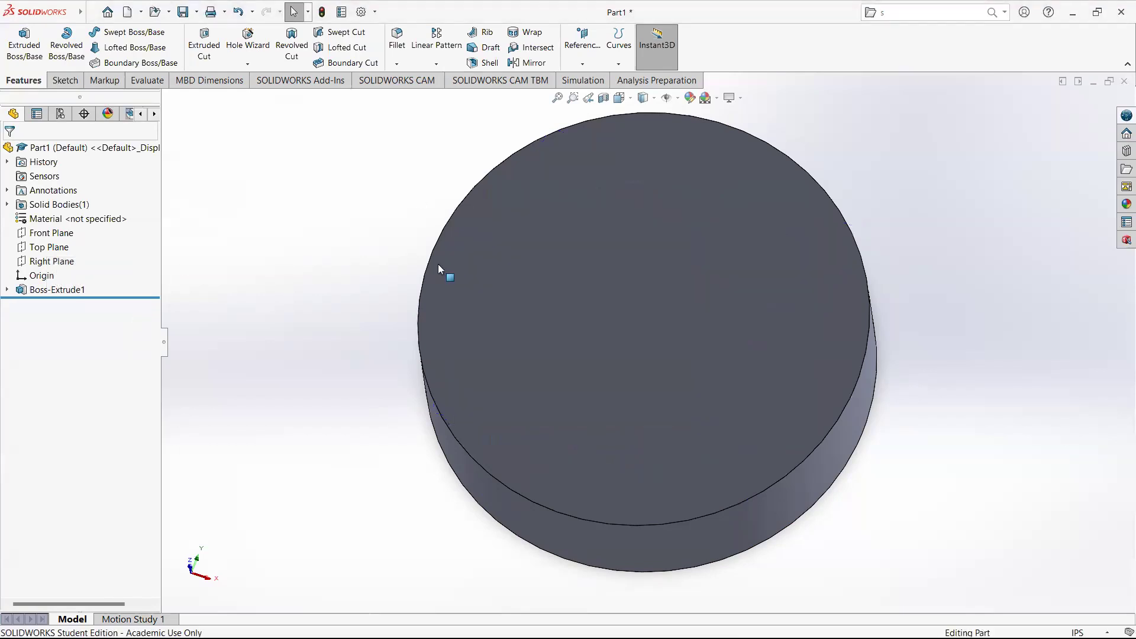
Sketch a single circle about 0.19 in radius near the upper-left edge of the disc's top face and exit the sketch.
{"action": "scroll", "coordinate": [437, 264], "scroll_direction": "up", "scroll_amount": 1}
{"action": "middle_click_drag", "start_coordinate": [438, 264], "coordinate": [443, 234]}
{"action": "scroll", "coordinate": [432, 238], "scroll_direction": "up", "scroll_amount": 2}
{"action": "scroll", "coordinate": [600, 274], "scroll_direction": "down", "scroll_amount": 3}
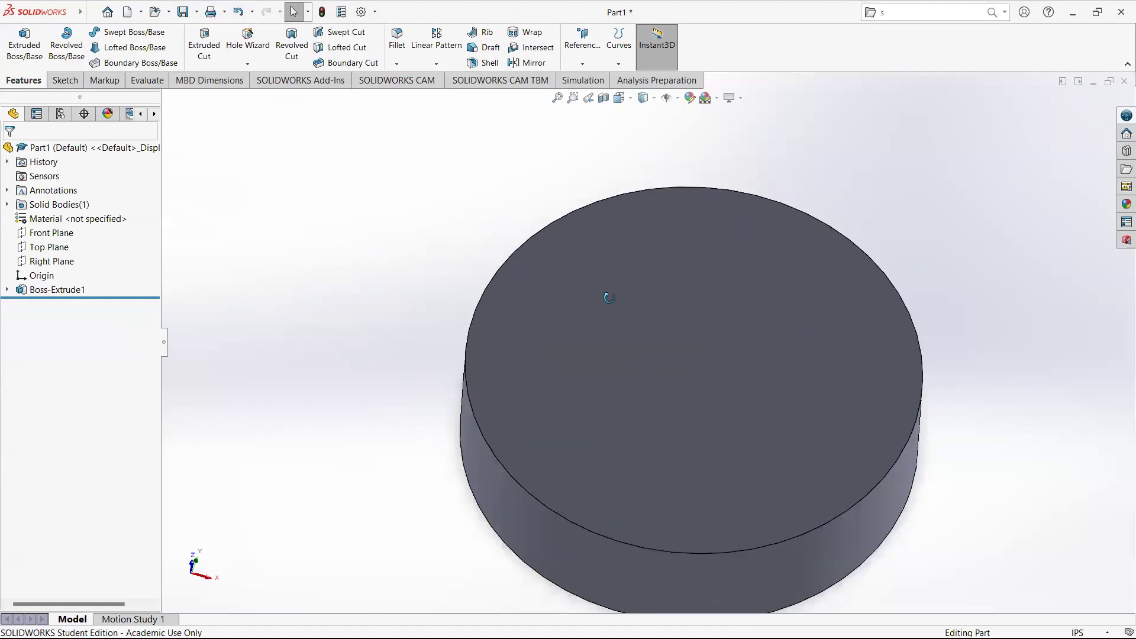
{"action": "middle_click_drag", "start_coordinate": [606, 297], "coordinate": [603, 335]}
{"action": "scroll", "coordinate": [603, 335], "scroll_direction": "up", "scroll_amount": 2}
{"action": "middle_click_drag", "start_coordinate": [796, 414], "coordinate": [802, 419]}
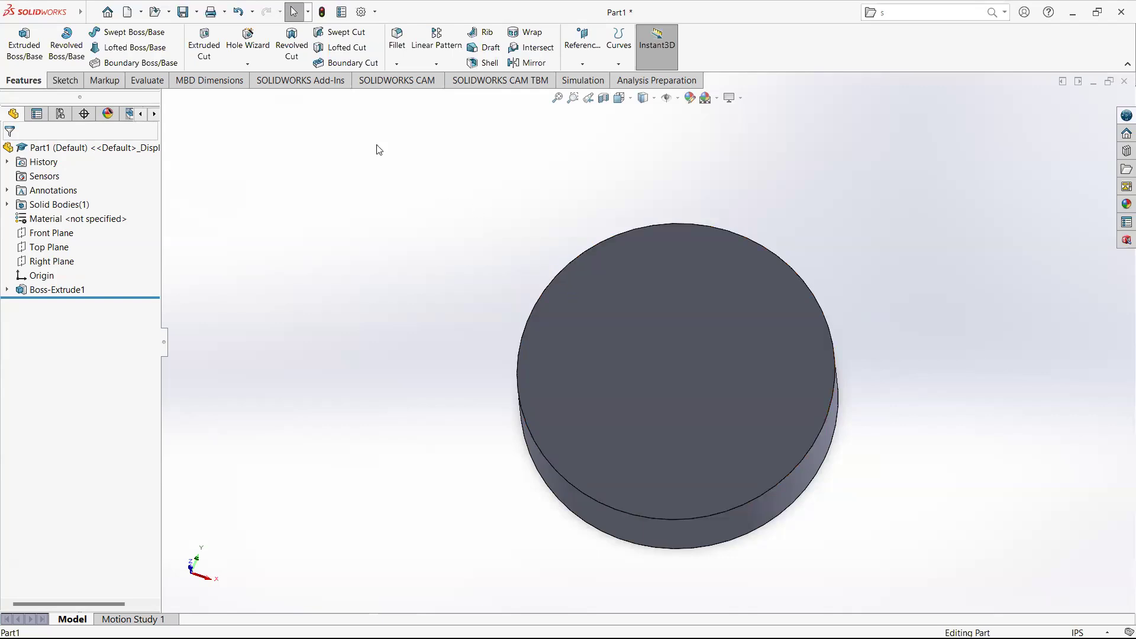
{"action": "left_click", "coordinate": [70, 83]}
{"action": "left_click", "coordinate": [135, 32]}
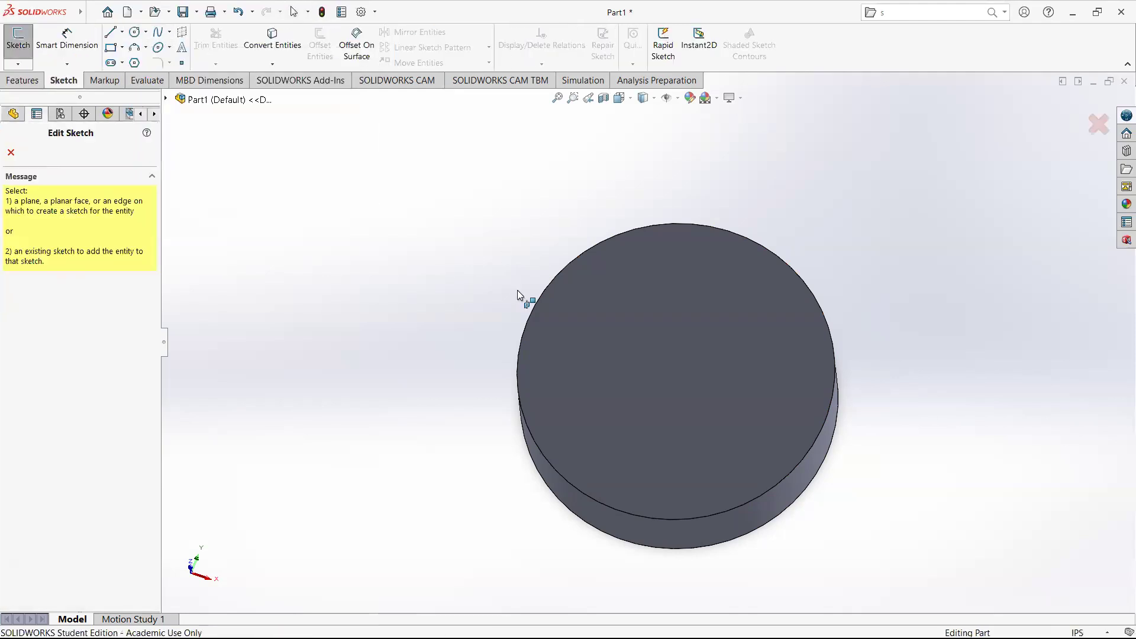
{"action": "left_click", "coordinate": [578, 318]}
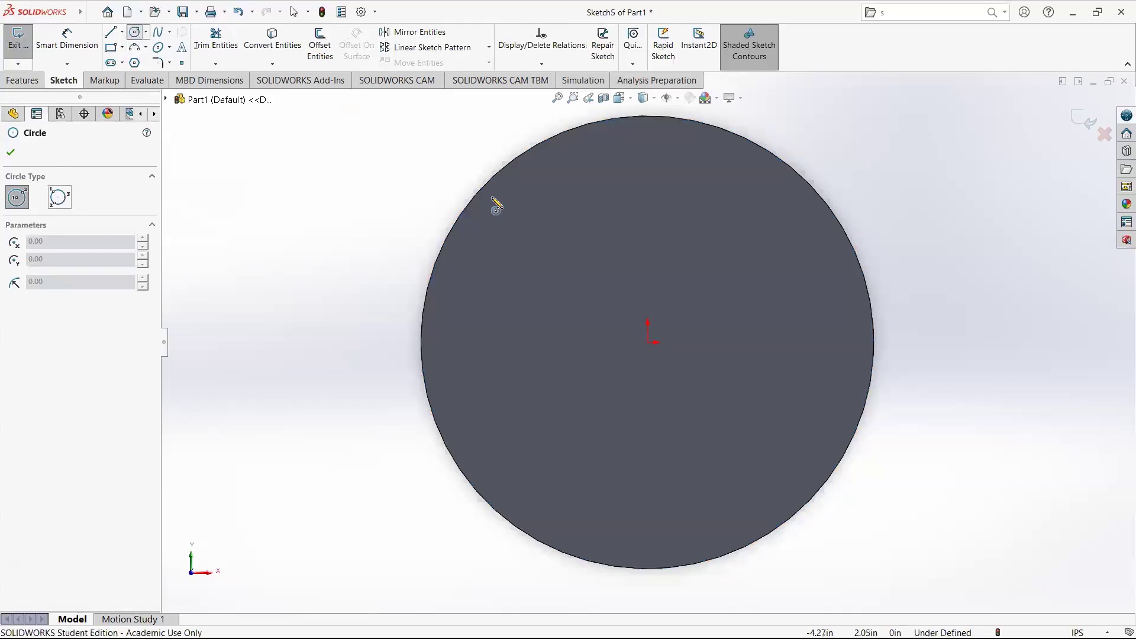
{"action": "left_click", "coordinate": [540, 244]}
{"action": "left_click", "coordinate": [555, 259]}
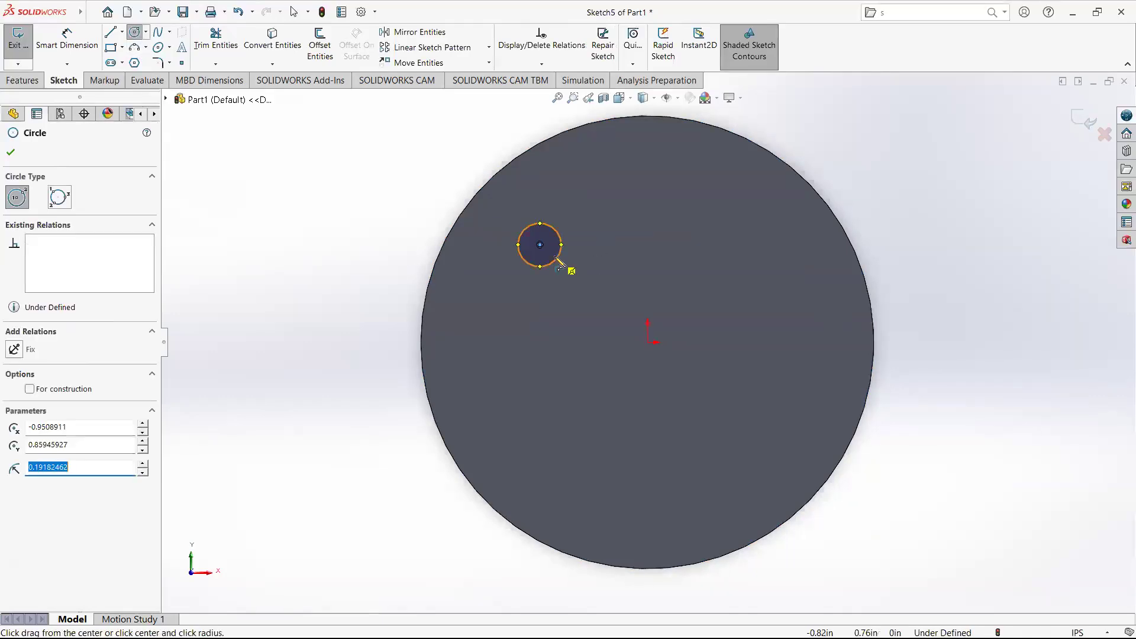
{"action": "key", "text": "Escape"}
{"action": "left_click", "coordinate": [1088, 120]}
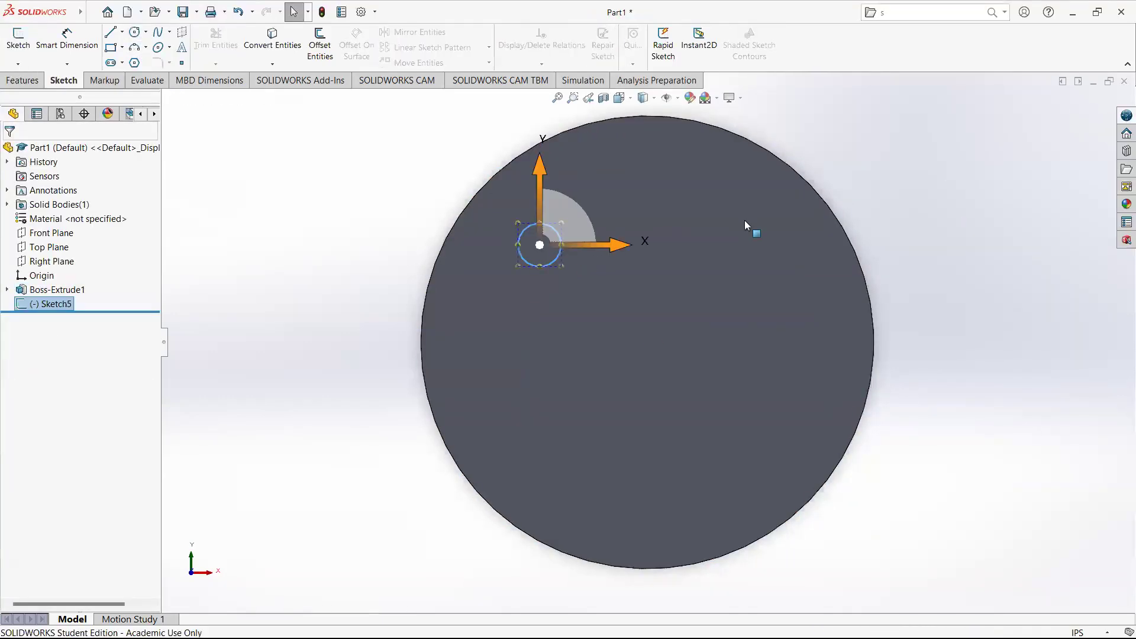
Cut-extrude the single circle sketch through the disc.
{"action": "left_click", "coordinate": [28, 81]}
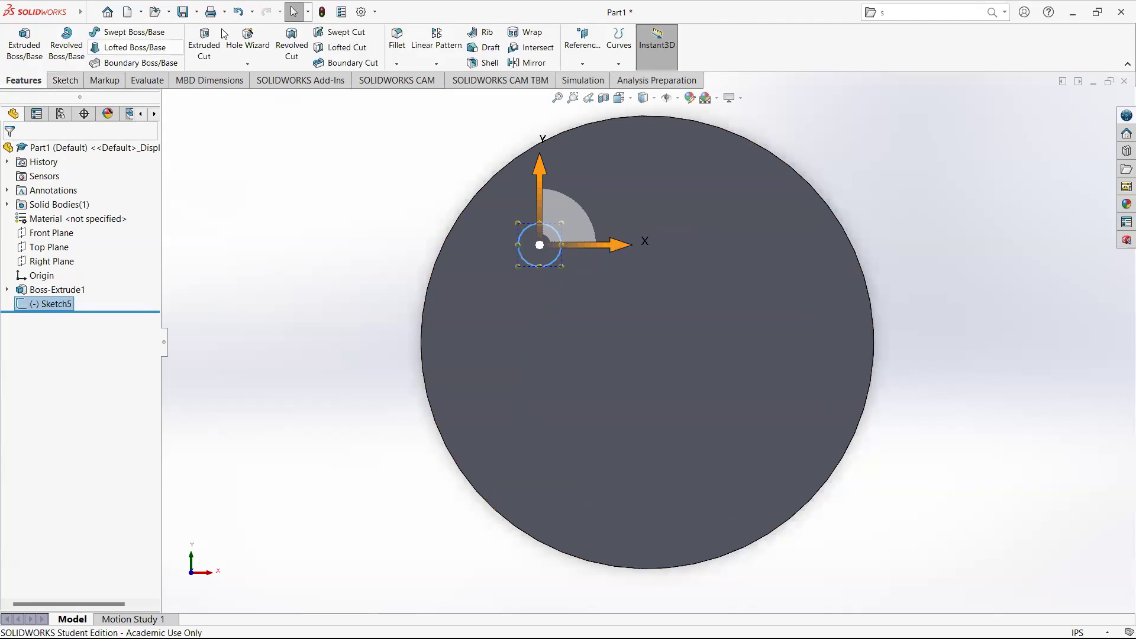
{"action": "left_click", "coordinate": [204, 38]}
{"action": "left_click", "coordinate": [9, 154]}
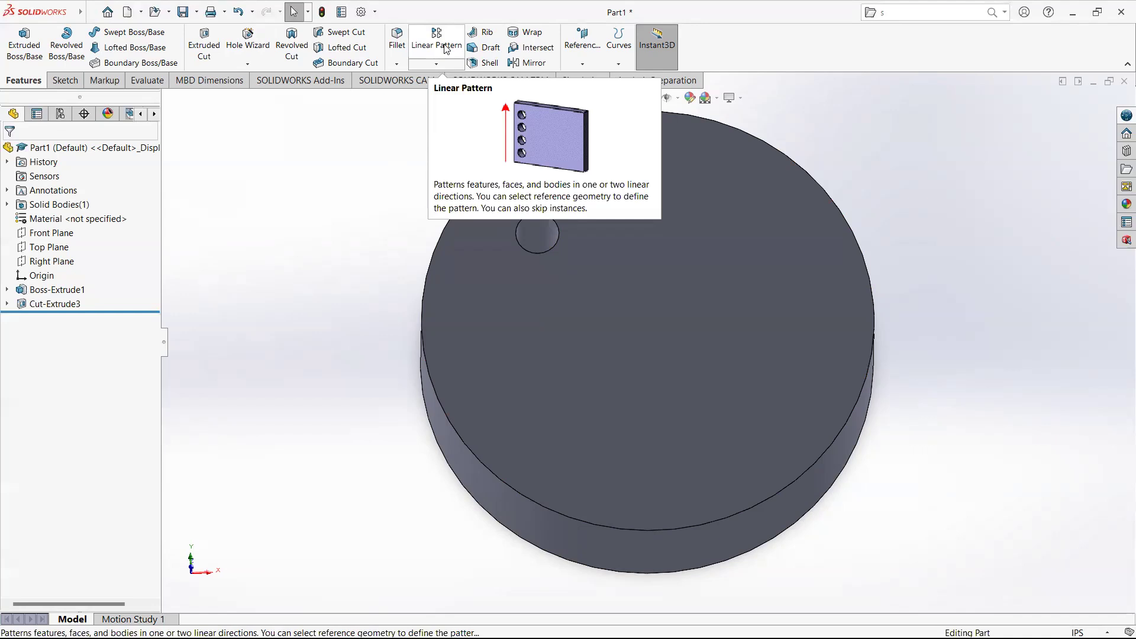
Start a circular pattern of the single hole cut, using the disc's outer edge as the pattern direction.
{"action": "left_click", "coordinate": [441, 64]}
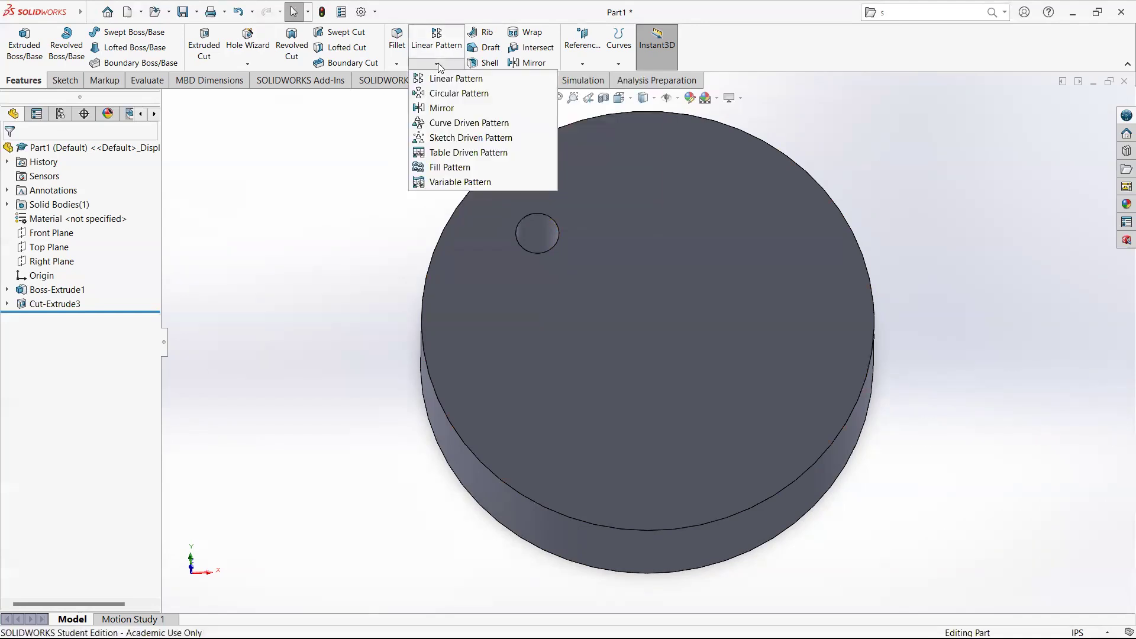
{"action": "left_click", "coordinate": [446, 94]}
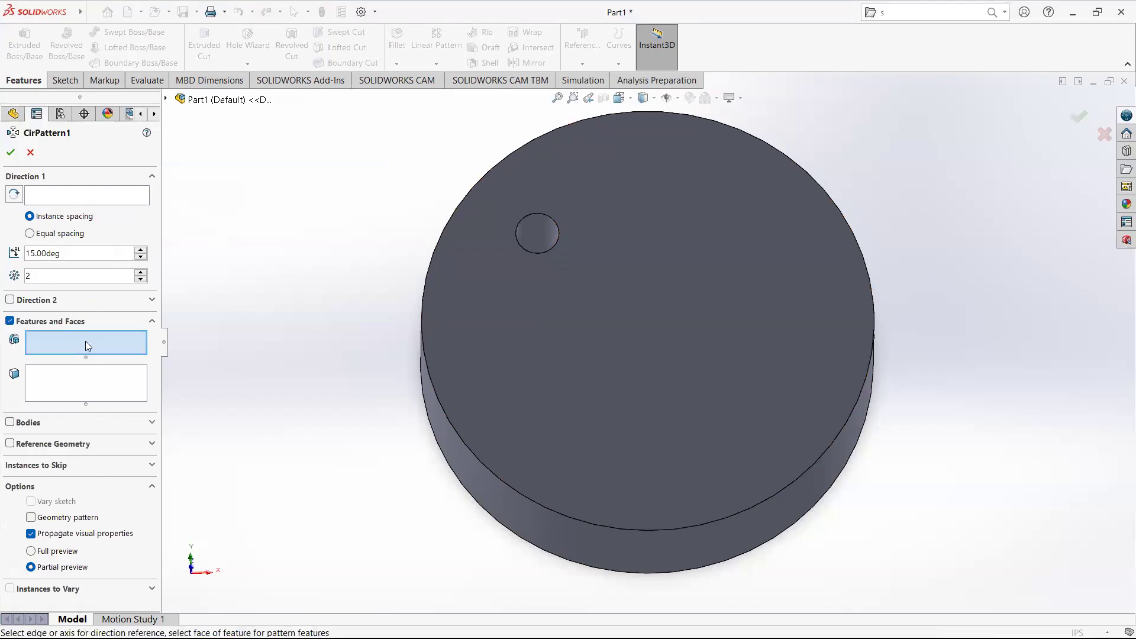
{"action": "left_click", "coordinate": [544, 227]}
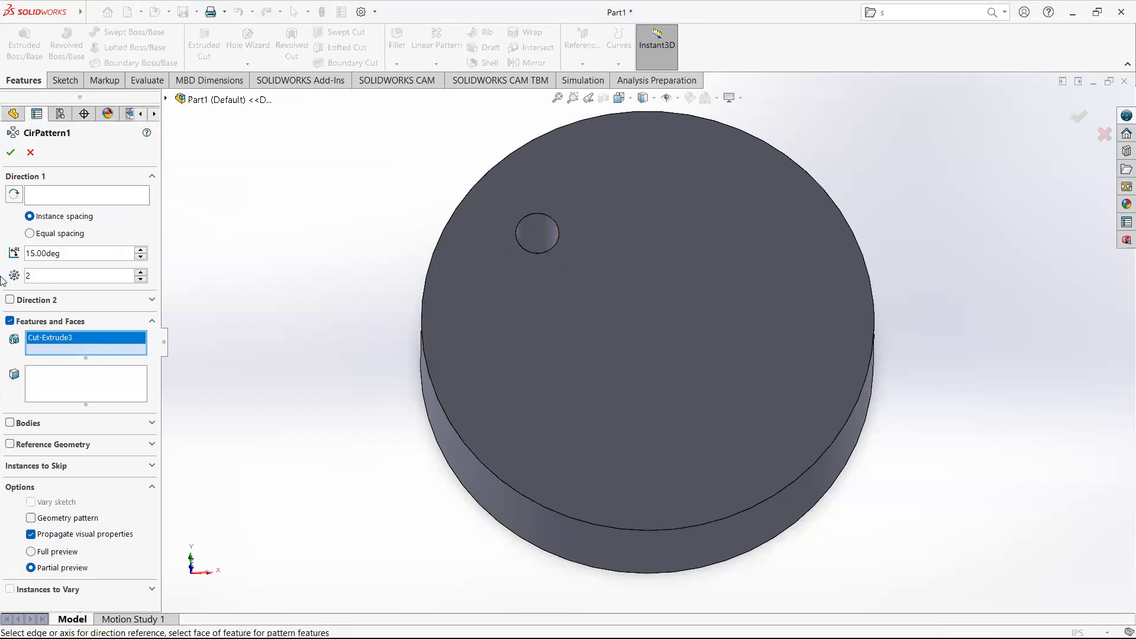
{"action": "left_click", "coordinate": [91, 196]}
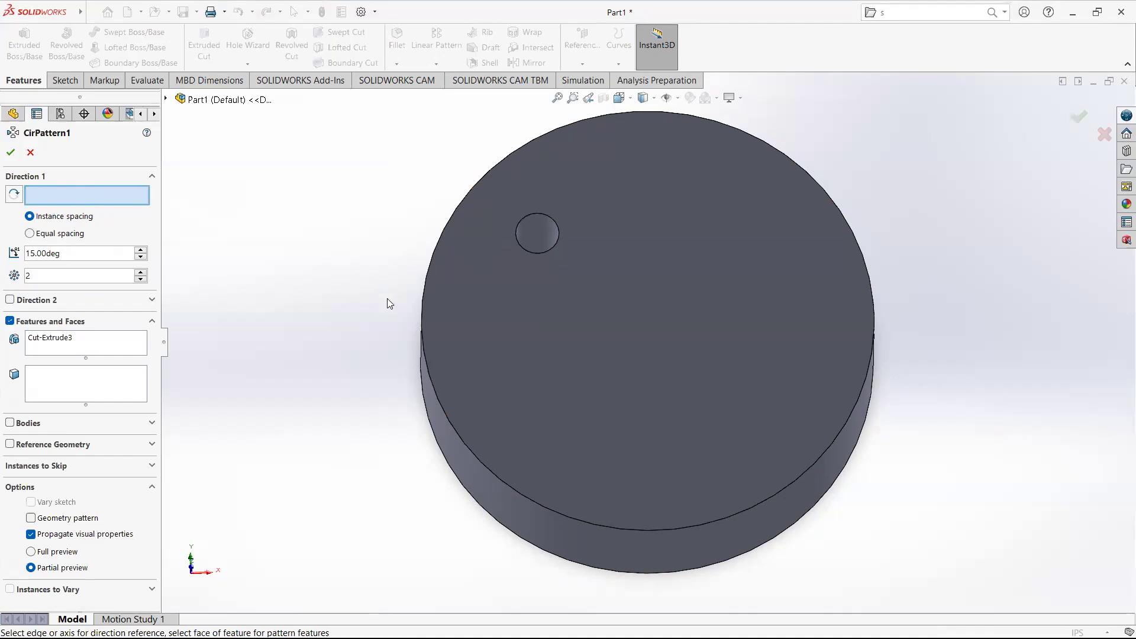
{"action": "left_click", "coordinate": [422, 320]}
{"action": "middle_click_drag", "start_coordinate": [408, 316], "coordinate": [367, 326]}
{"action": "scroll", "coordinate": [278, 285], "scroll_direction": "down", "scroll_amount": 2}
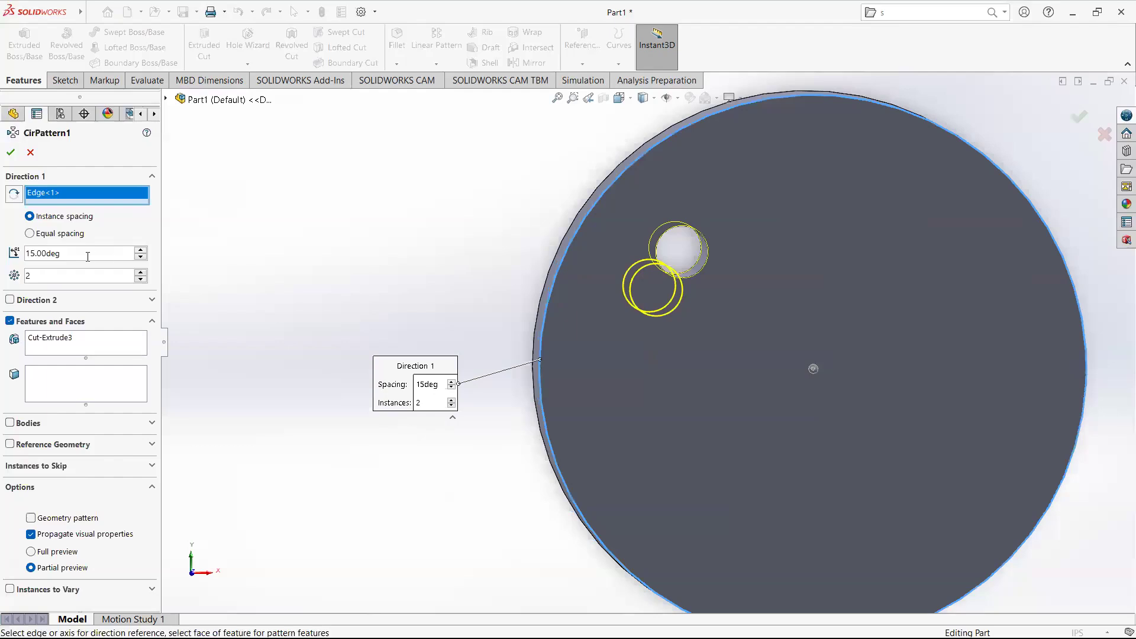
Set the pattern spacing to 30 deg with 10 instances and accept the circular pattern.
{"action": "left_click_drag", "start_coordinate": [88, 256], "coordinate": [26, 253]}
{"action": "type", "text": "30"}
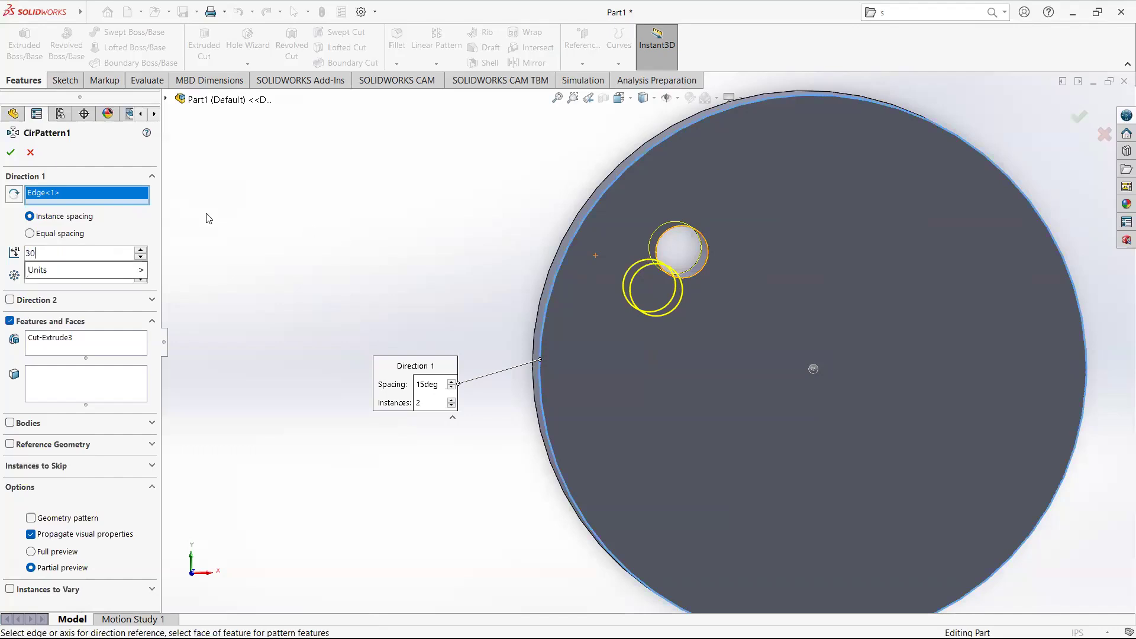
{"action": "key", "text": "Return"}
{"action": "left_click", "coordinate": [53, 277]}
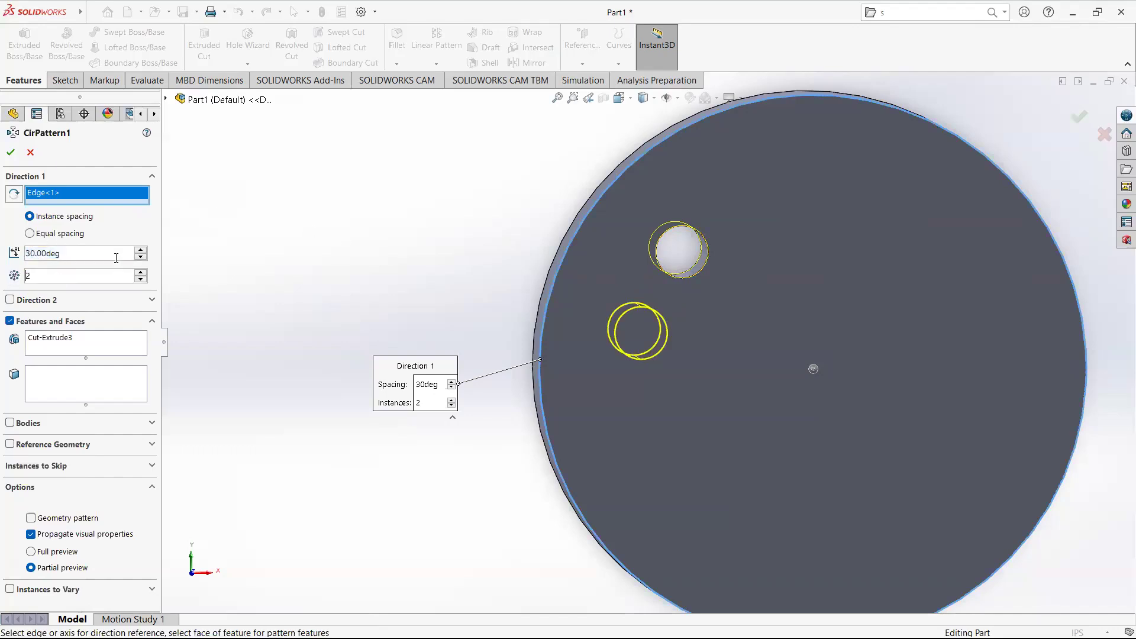
{"action": "key", "text": "BackSpace"}
{"action": "type", "text": "10"}
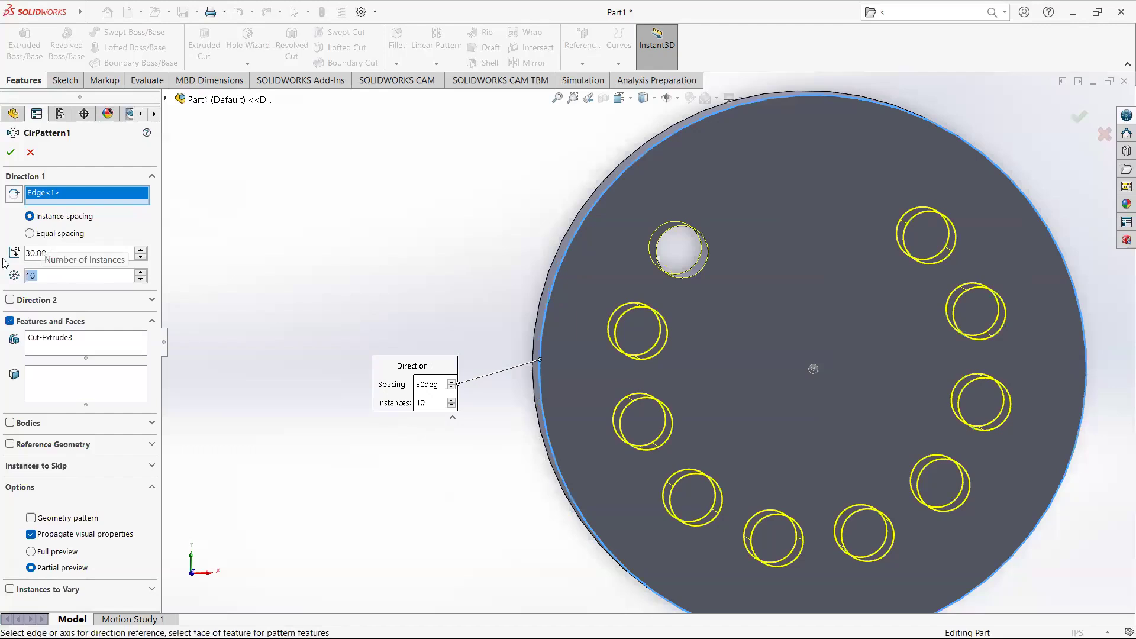
{"action": "mouse_move", "coordinate": [390, 263]}
{"action": "middle_mouse_down"}
{"action": "mouse_move", "coordinate": [364, 215]}
{"action": "mouse_move", "coordinate": [382, 250]}
{"action": "middle_mouse_up"}
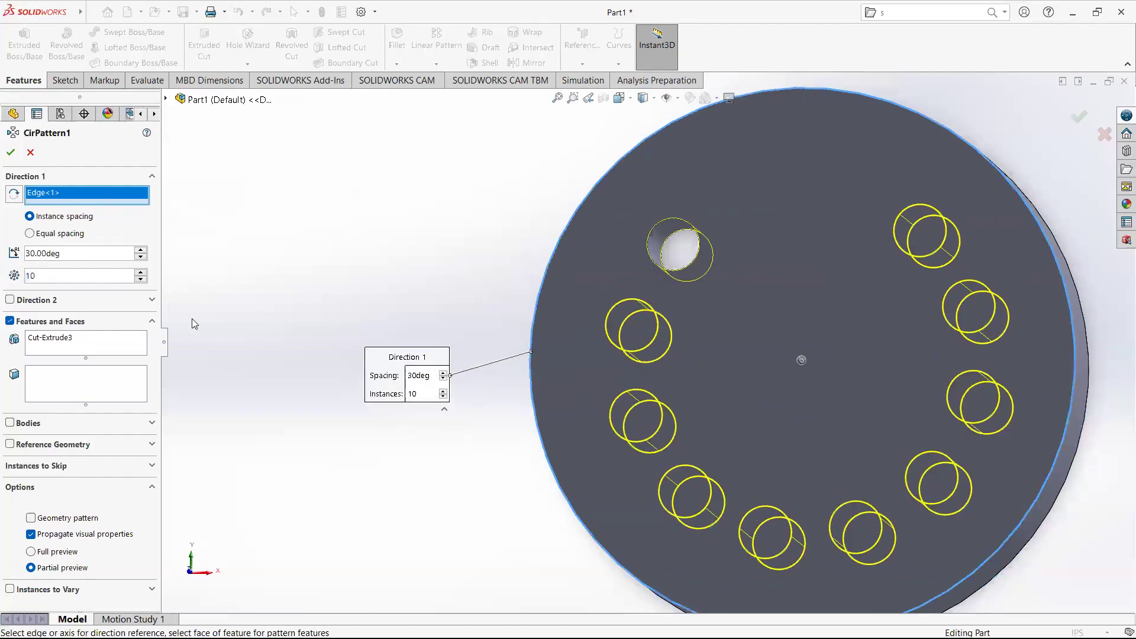
{"action": "left_click", "coordinate": [10, 152]}
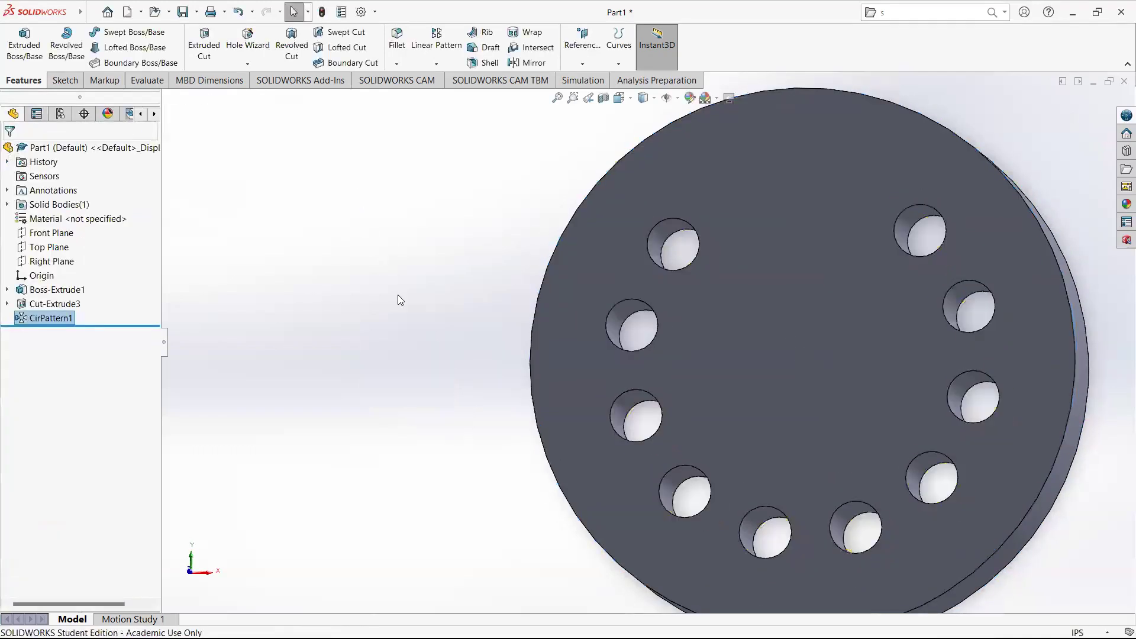
Rotate and zoom the model to examine the ring of patterned holes.
{"action": "middle_click_drag", "start_coordinate": [397, 295], "coordinate": [443, 258]}
{"action": "scroll", "coordinate": [778, 327], "scroll_direction": "up", "scroll_amount": 2}
{"action": "scroll", "coordinate": [779, 328], "scroll_direction": "down", "scroll_amount": 2}
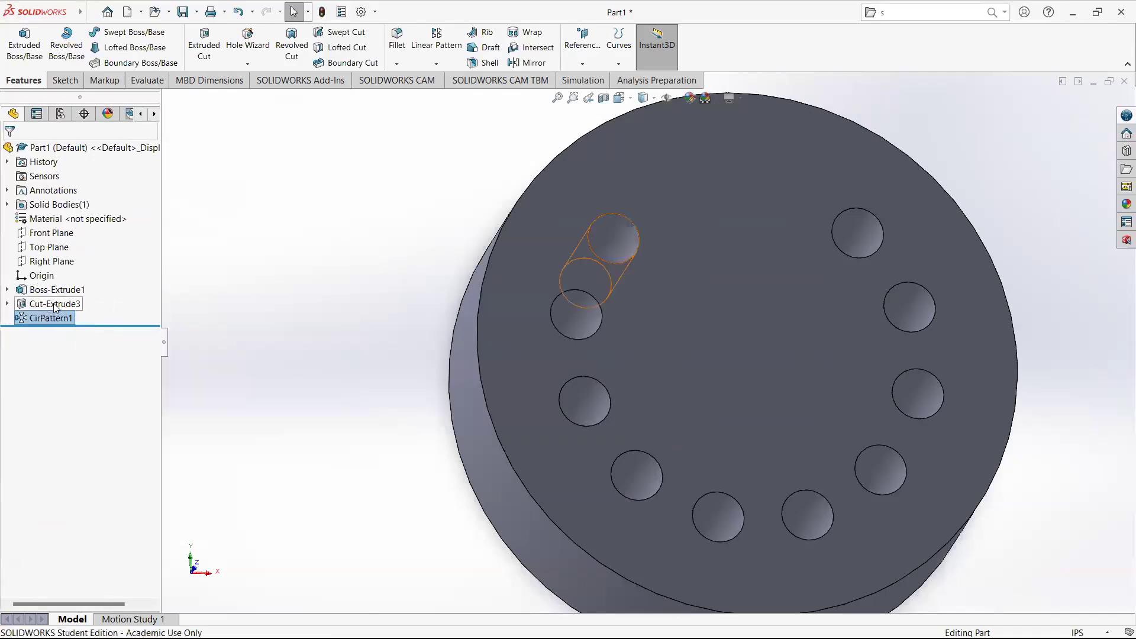
{"action": "mouse_move", "coordinate": [56, 322]}
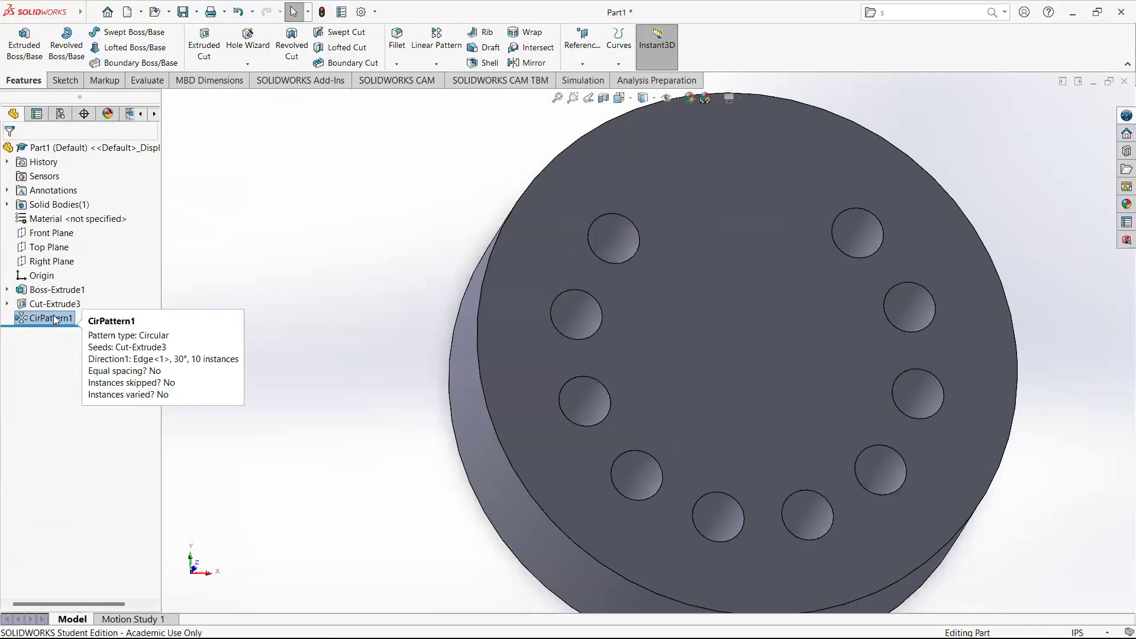
{"action": "middle_click_drag", "start_coordinate": [367, 312], "coordinate": [908, 398]}
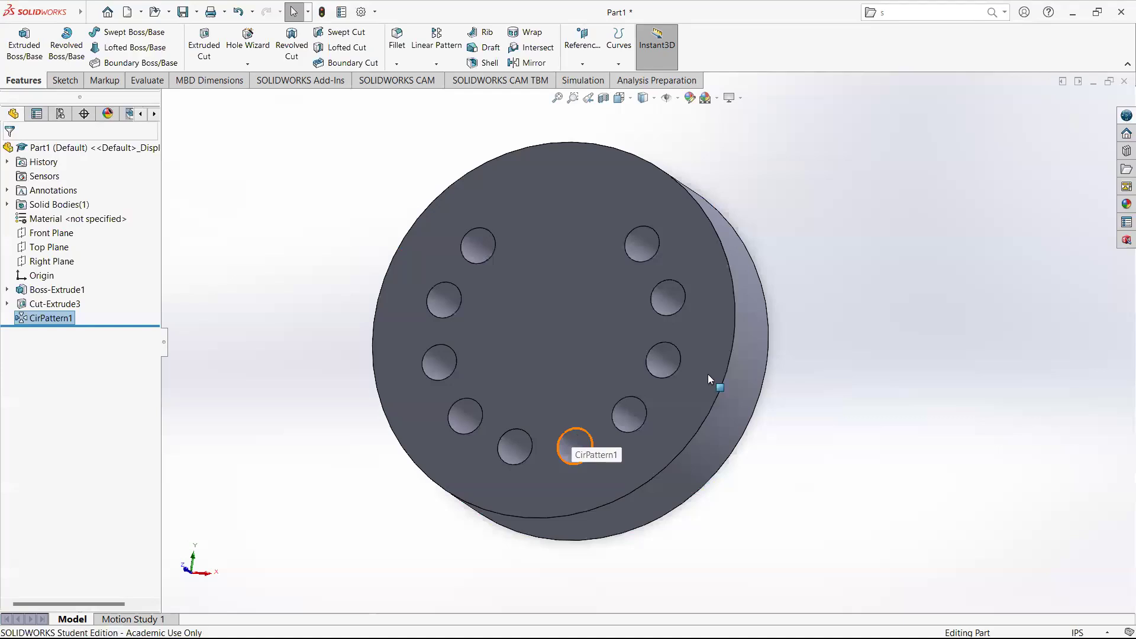
{"action": "middle_click_drag", "start_coordinate": [672, 329], "coordinate": [656, 274]}
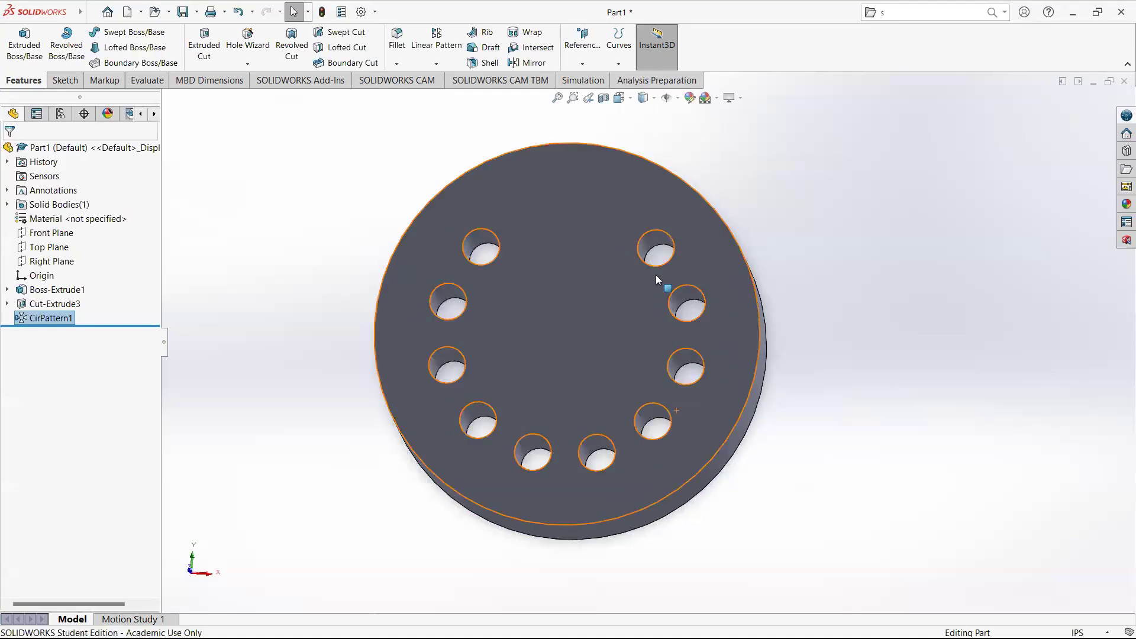
Start an extruded cut on the disc's top face and sketch a circle about 0.93 in radius overlapping the top edge.
{"action": "left_click", "coordinate": [569, 222]}
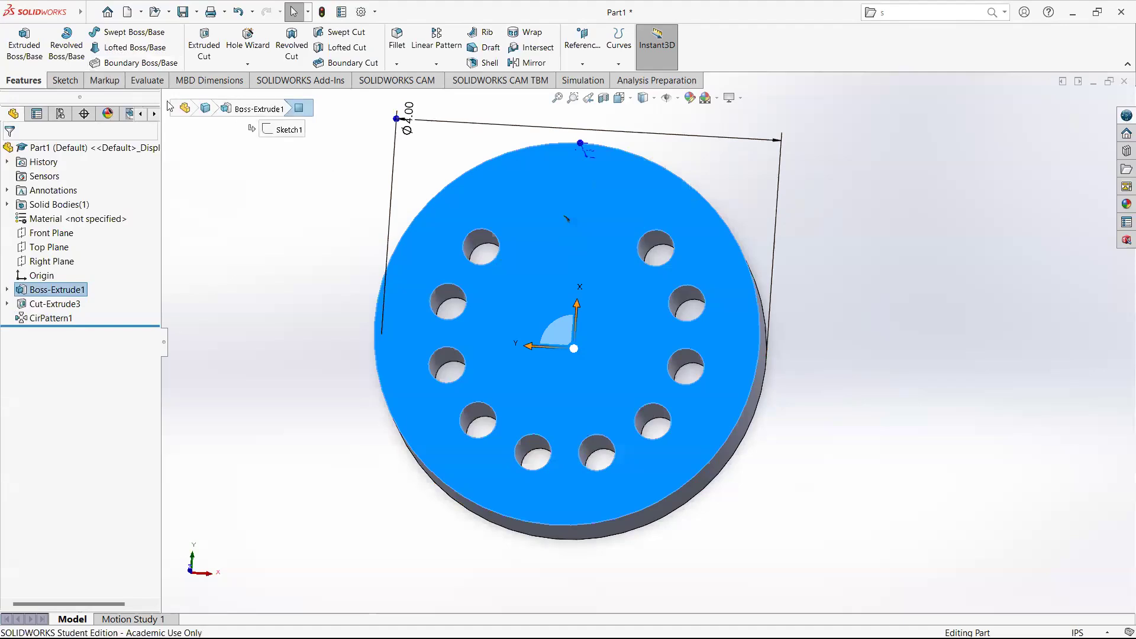
{"action": "left_click", "coordinate": [64, 80]}
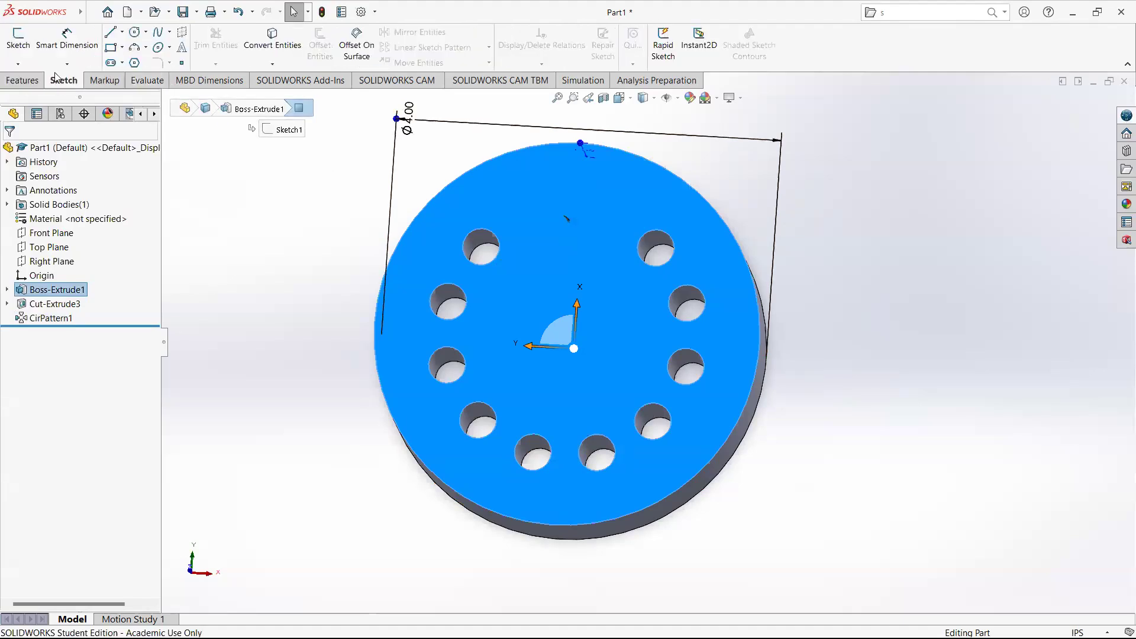
{"action": "left_click", "coordinate": [23, 81]}
{"action": "left_click", "coordinate": [204, 45]}
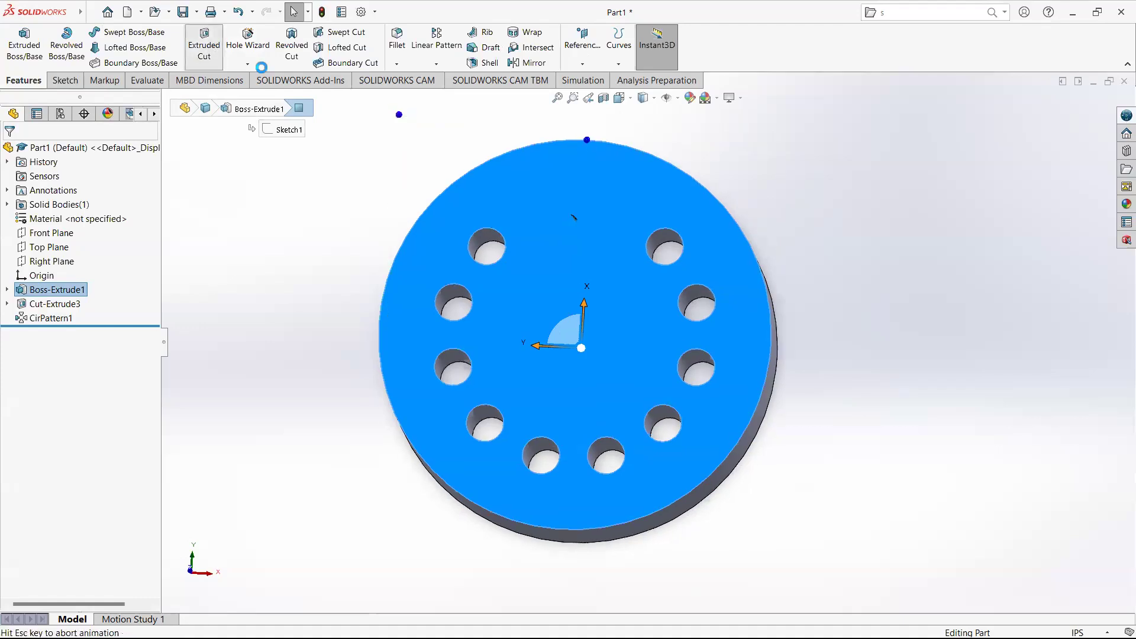
{"action": "left_click", "coordinate": [135, 32]}
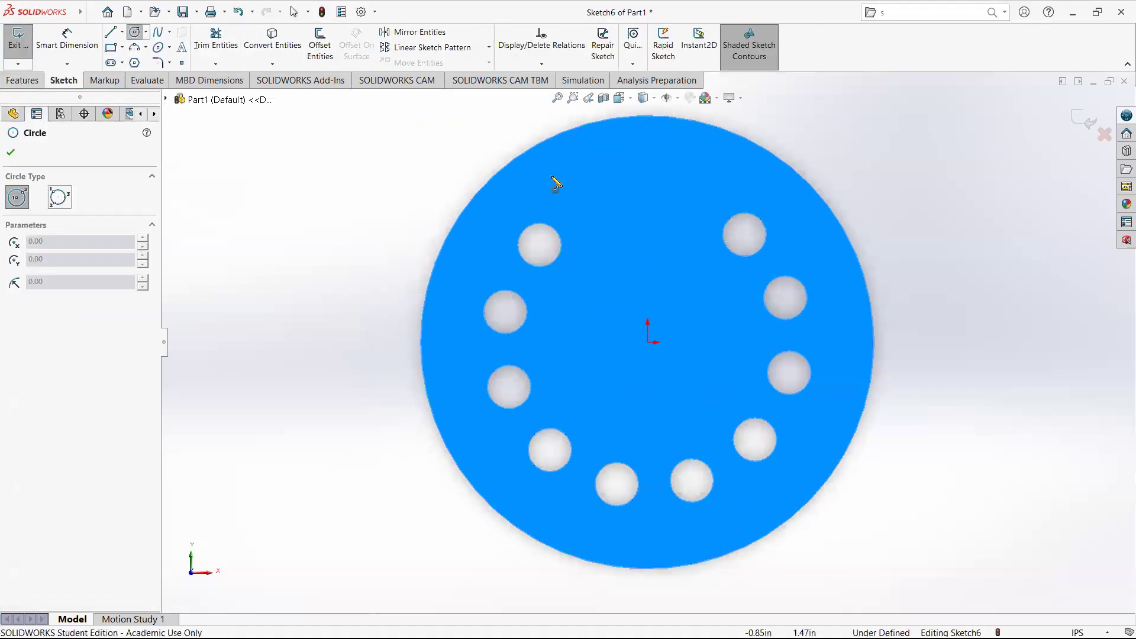
{"action": "scroll", "coordinate": [659, 180], "scroll_direction": "down", "scroll_amount": 5}
{"action": "left_click", "coordinate": [616, 232]}
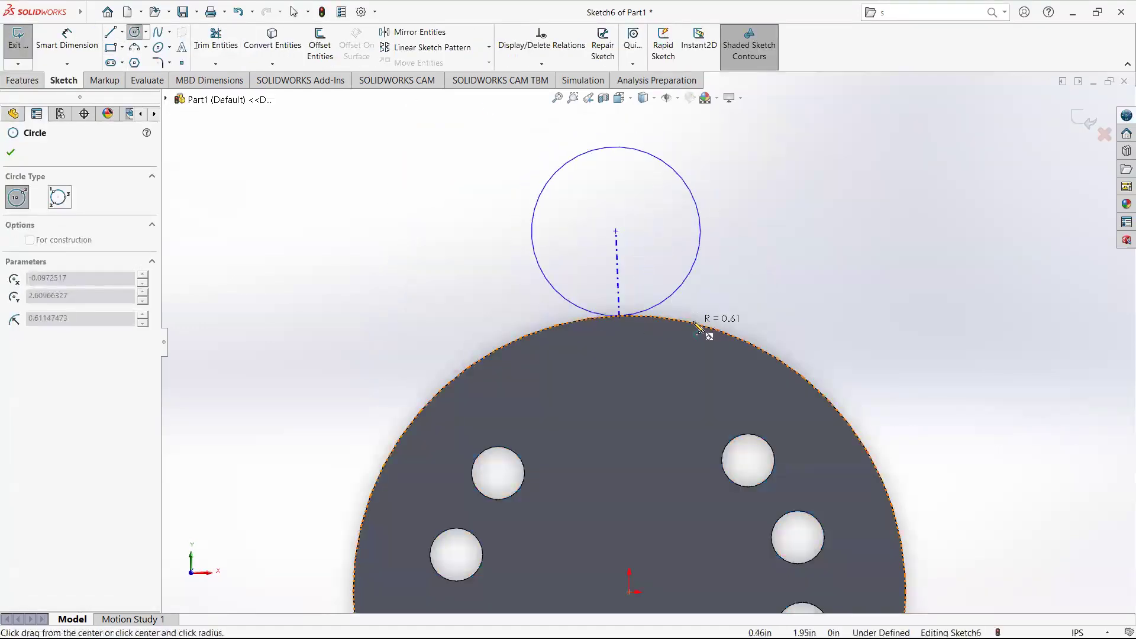
{"action": "left_click", "coordinate": [725, 306]}
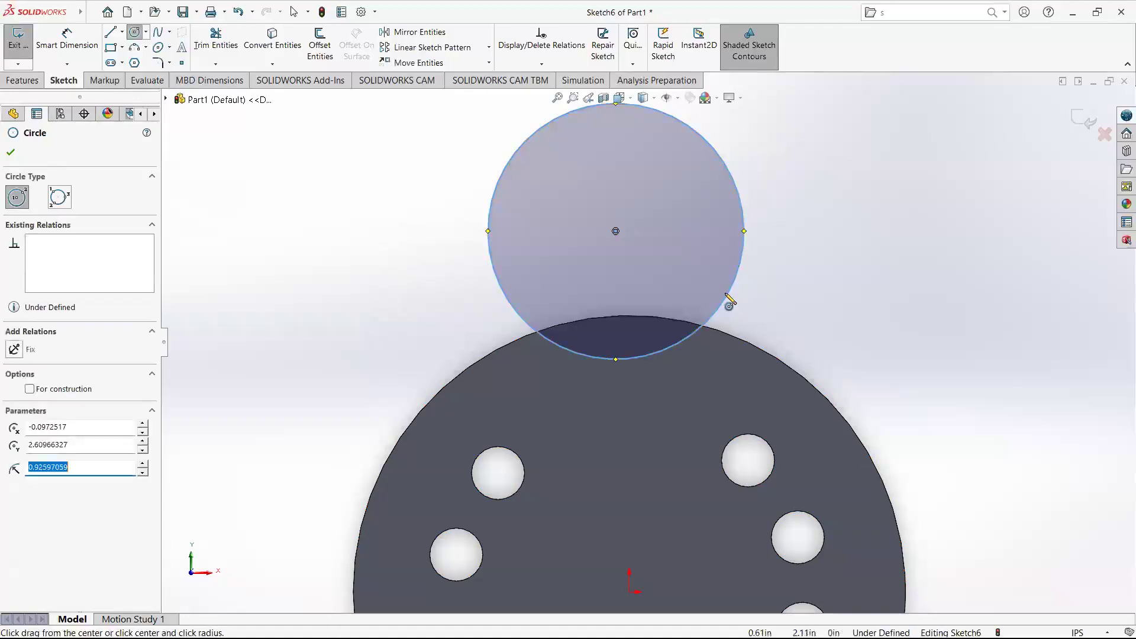
{"action": "key", "text": "Escape"}
{"action": "key", "text": "Escape"}
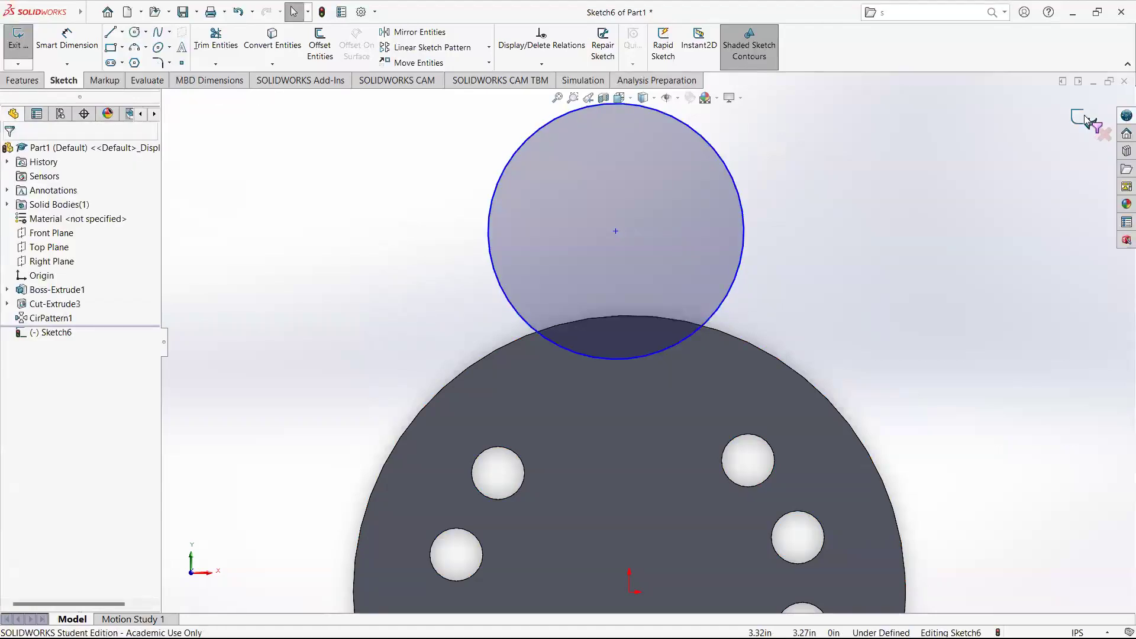
Cut the circle through all of the disc to make an edge notch.
{"action": "scroll", "coordinate": [685, 327], "scroll_direction": "up", "scroll_amount": 3}
{"action": "key", "text": "x"}
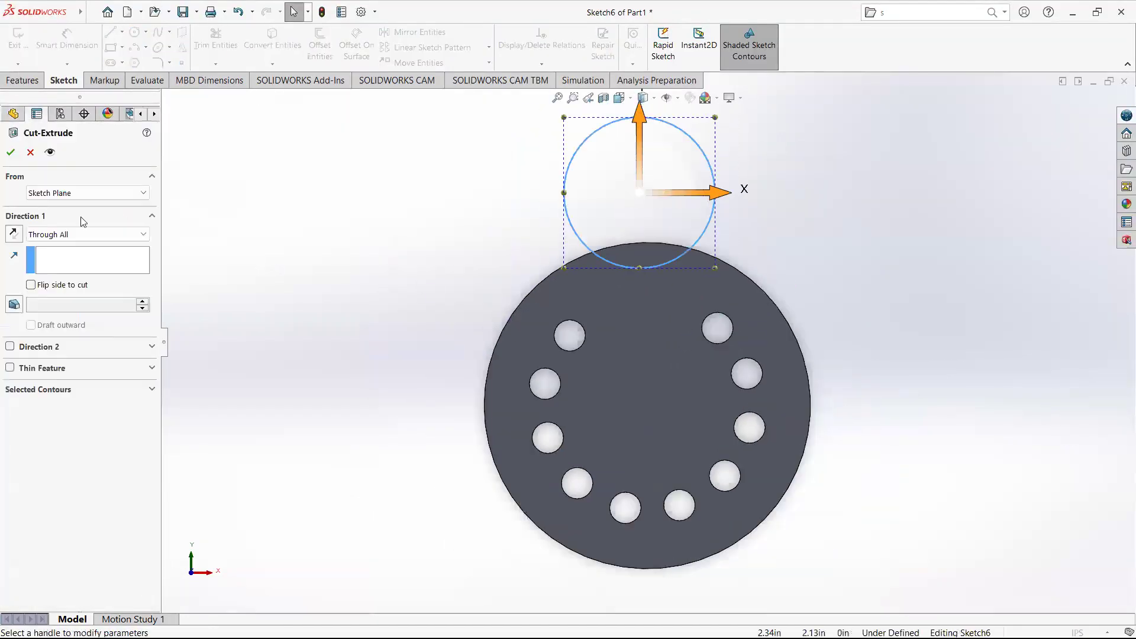
{"action": "left_click", "coordinate": [10, 150]}
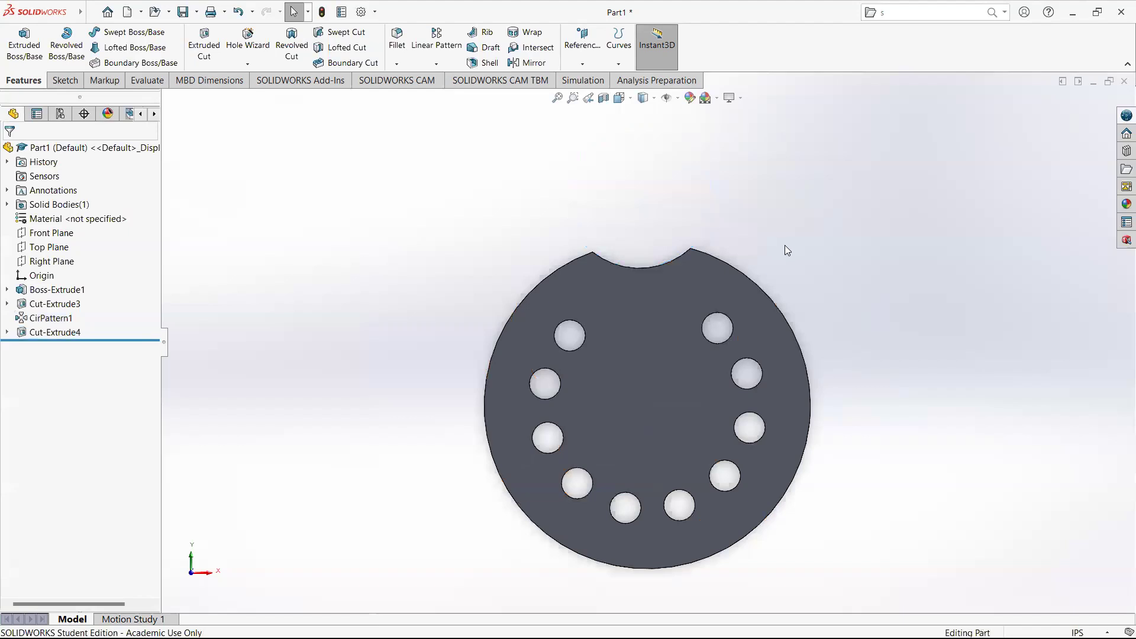
Start a circular pattern of the edge notch cut, using the disc's outer edge as the pattern direction.
{"action": "middle_click_drag", "start_coordinate": [783, 246], "coordinate": [773, 338]}
{"action": "left_click", "coordinate": [658, 292]}
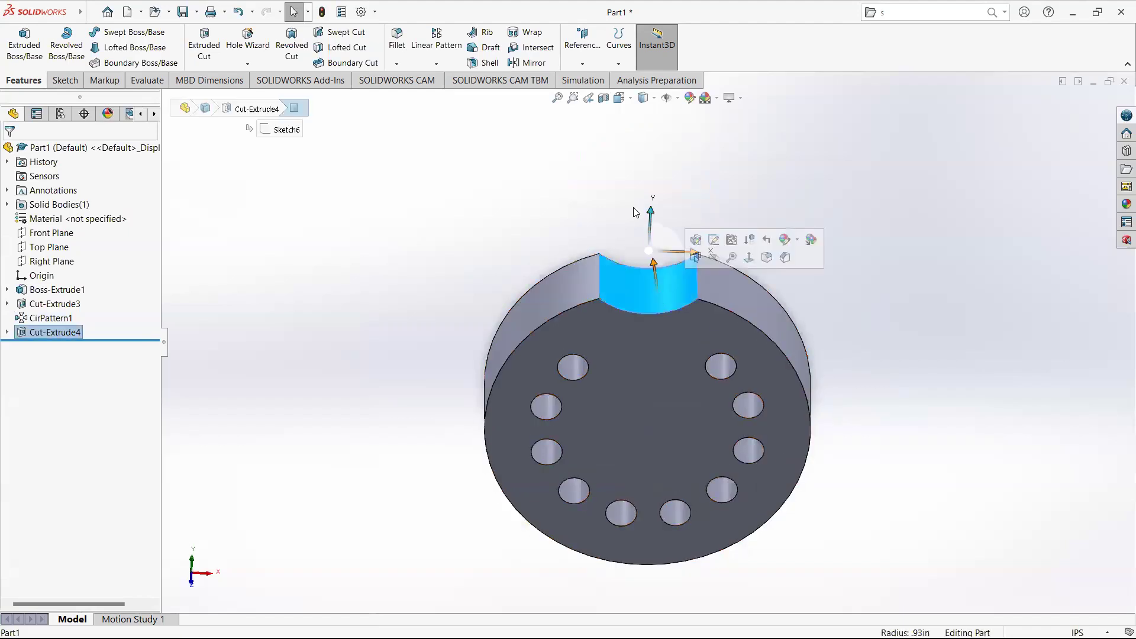
{"action": "left_click", "coordinate": [435, 64]}
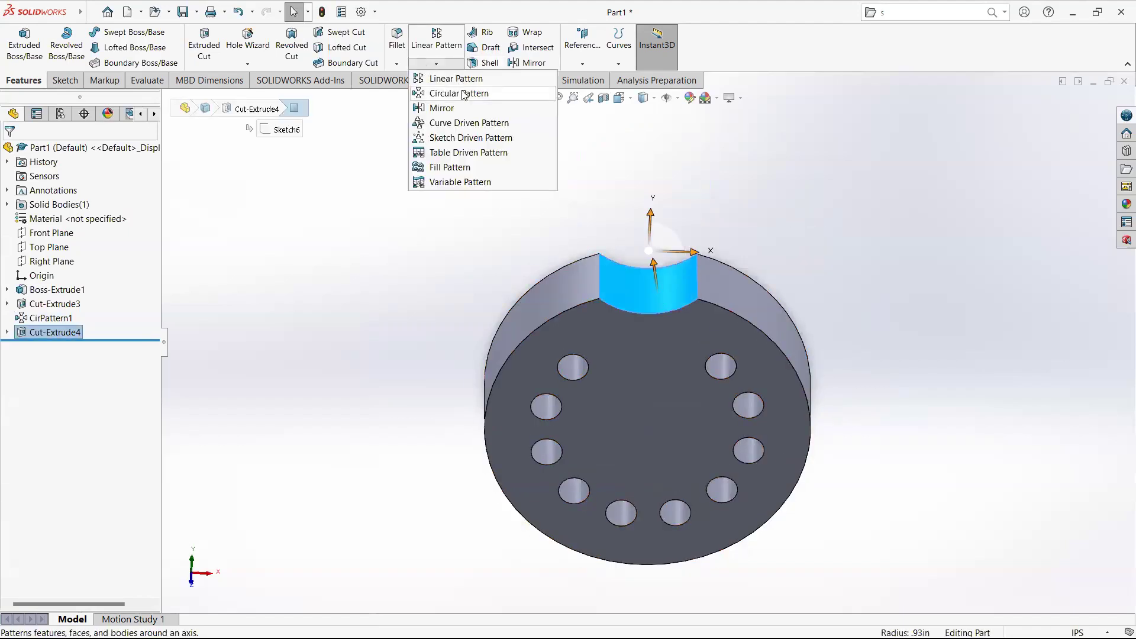
{"action": "left_click", "coordinate": [466, 93]}
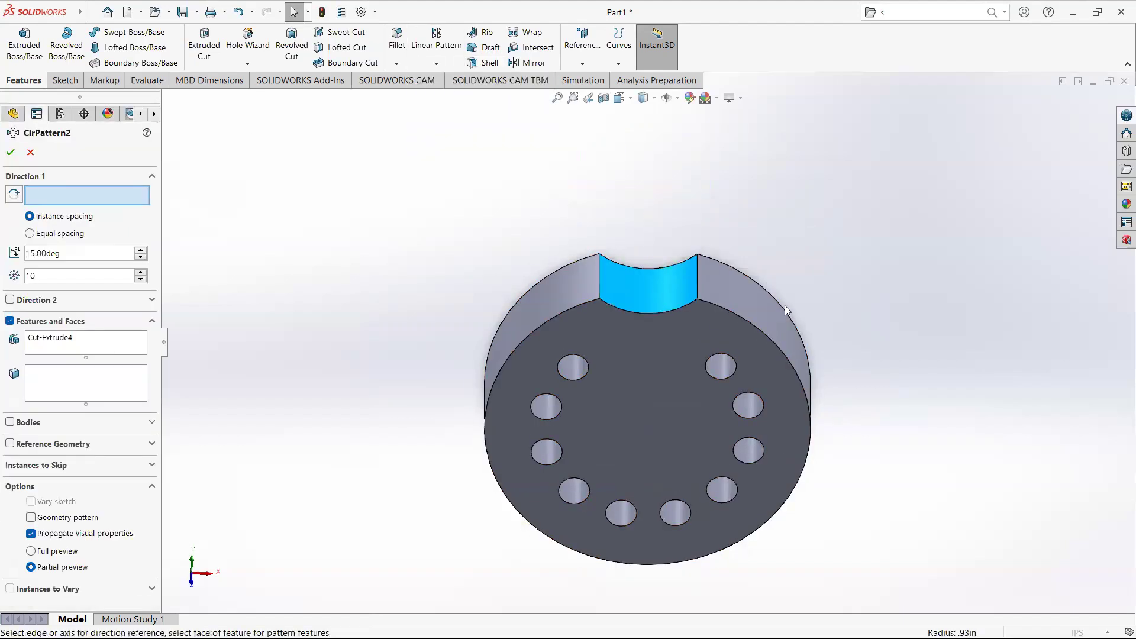
{"action": "left_click", "coordinate": [738, 314]}
{"action": "middle_click_drag", "start_coordinate": [775, 339], "coordinate": [775, 228]}
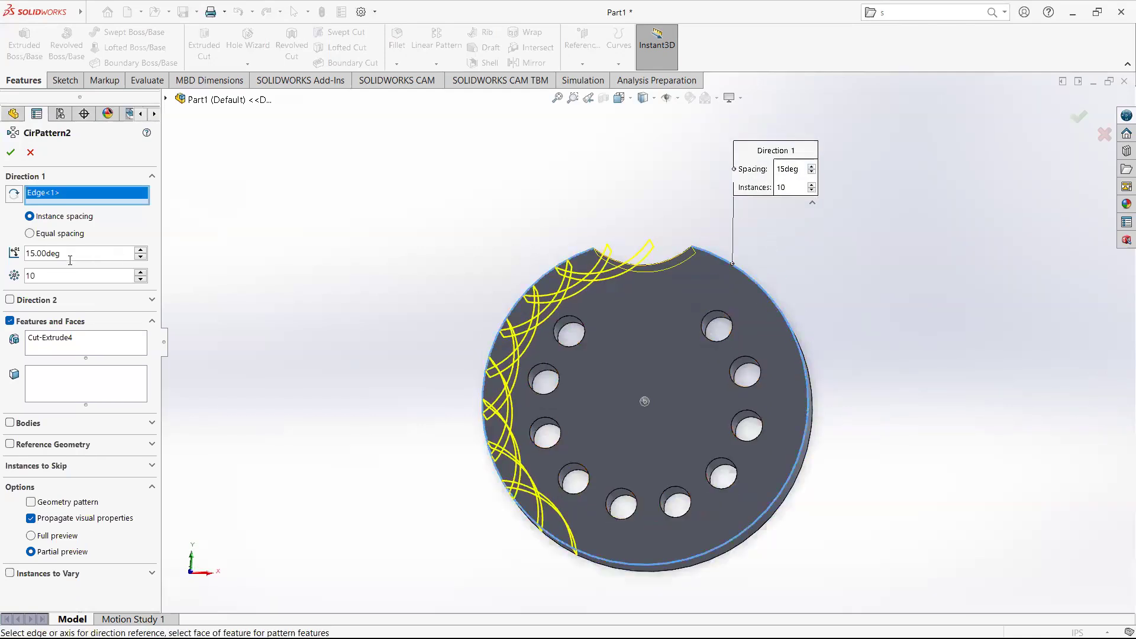
Set the notch pattern spacing to 30 deg with 5 instances.
{"action": "left_click", "coordinate": [29, 247]}
{"action": "type", "text": "30"}
{"action": "key", "text": "Return"}
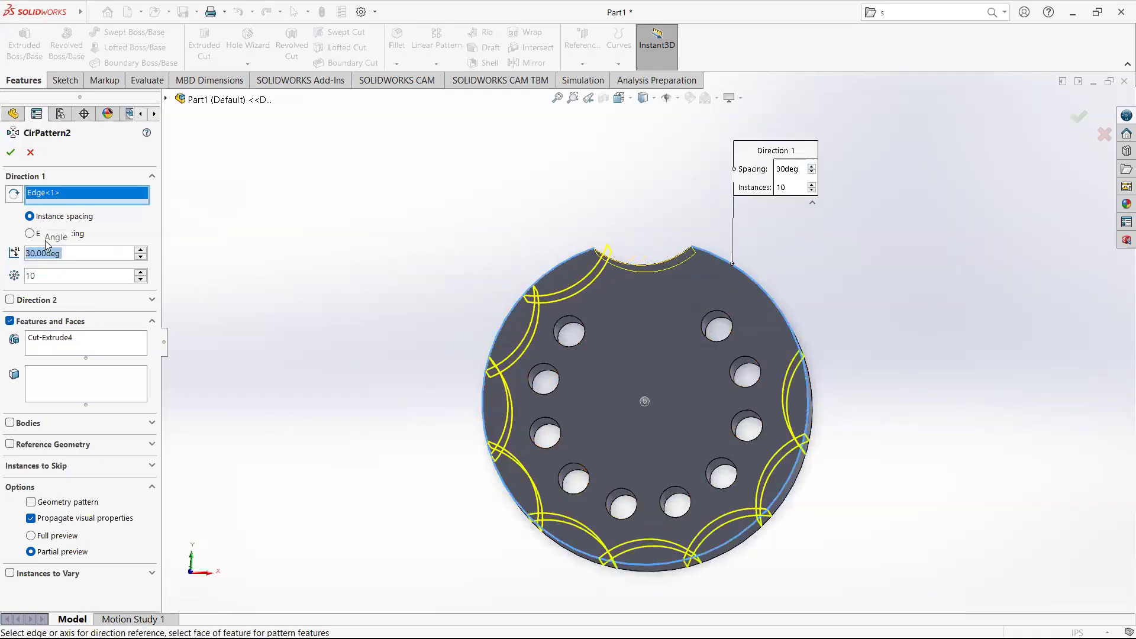
{"action": "left_click", "coordinate": [53, 274]}
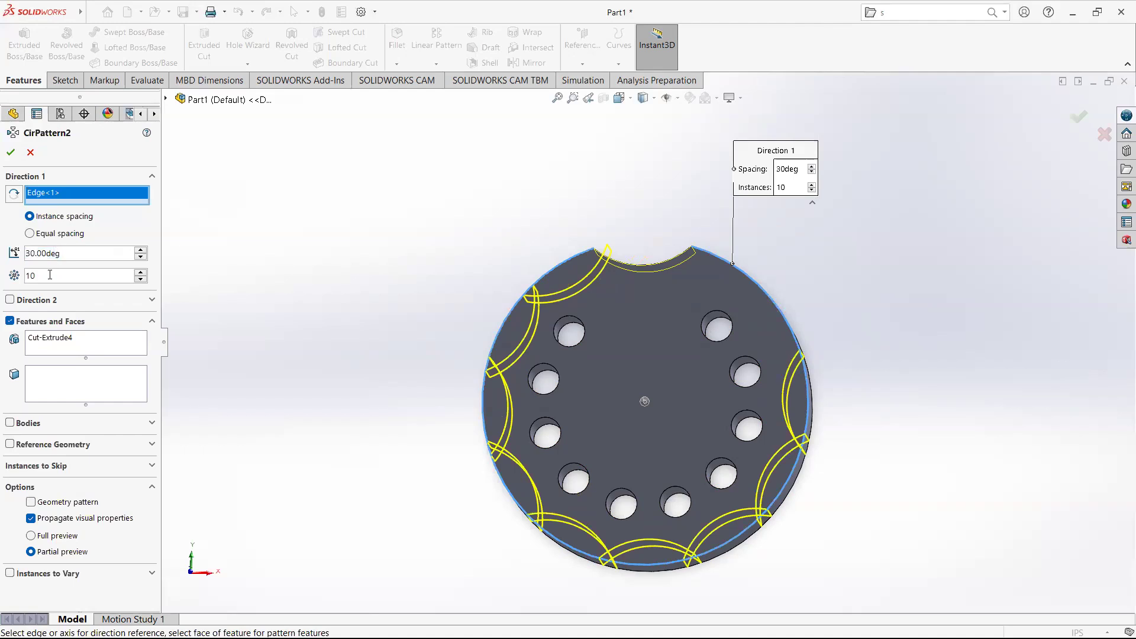
{"action": "left_click_drag", "start_coordinate": [49, 274], "coordinate": [2, 271]}
{"action": "type", "text": "5"}
{"action": "key", "text": "Return"}
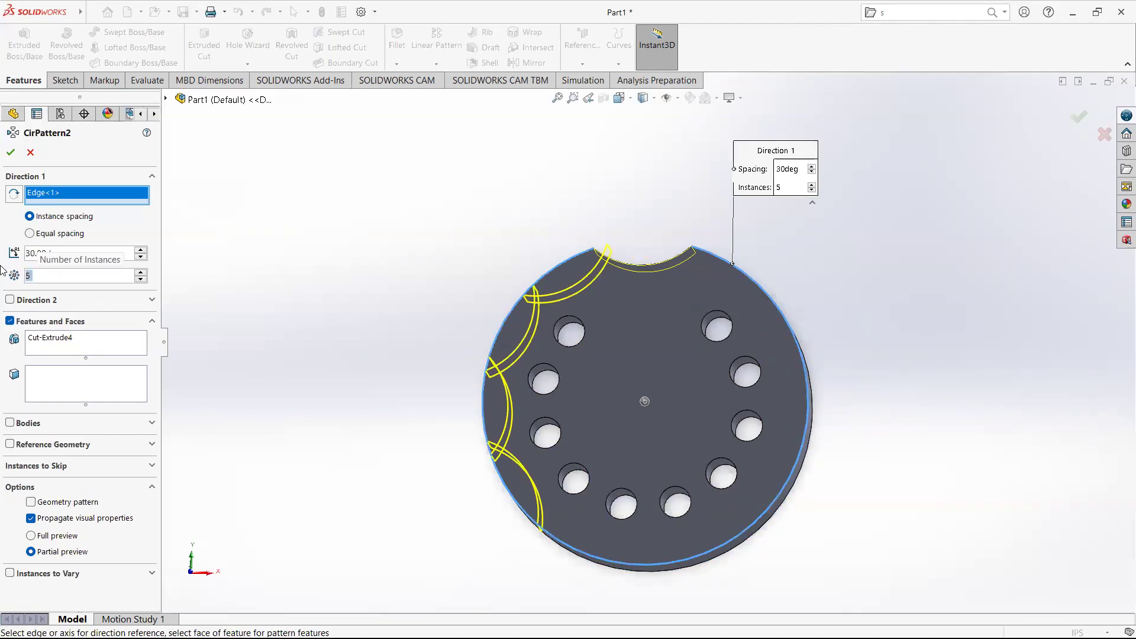
Set the notch pattern spacing to 60 deg with 6 instances and accept the pattern.
{"action": "left_click_drag", "start_coordinate": [68, 255], "coordinate": [6, 225]}
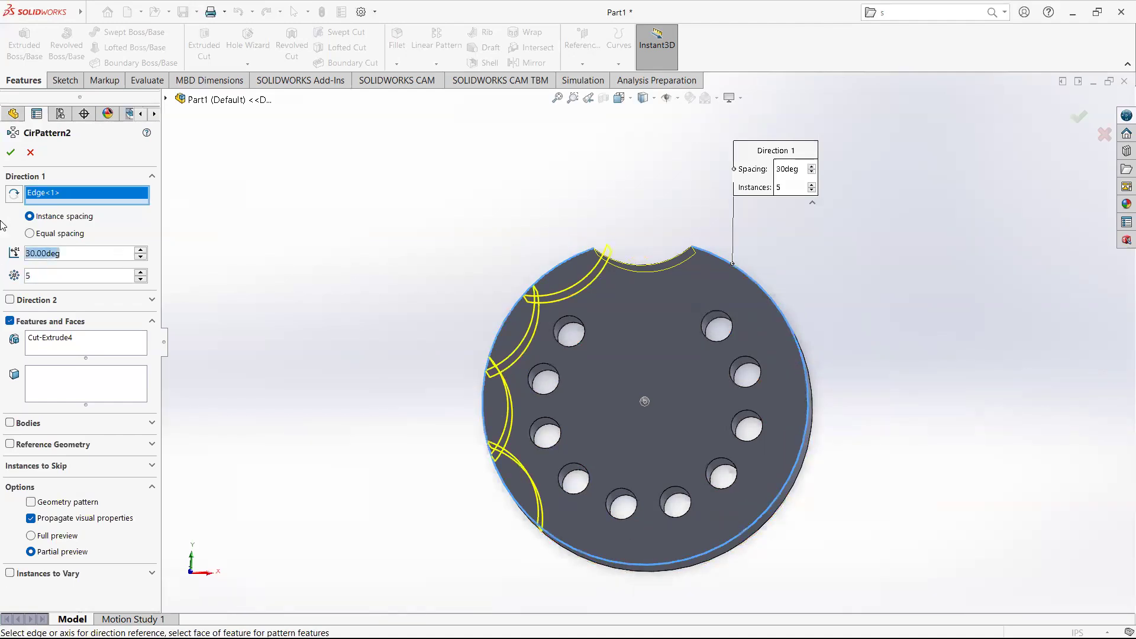
{"action": "type", "text": "60"}
{"action": "key", "text": "Return"}
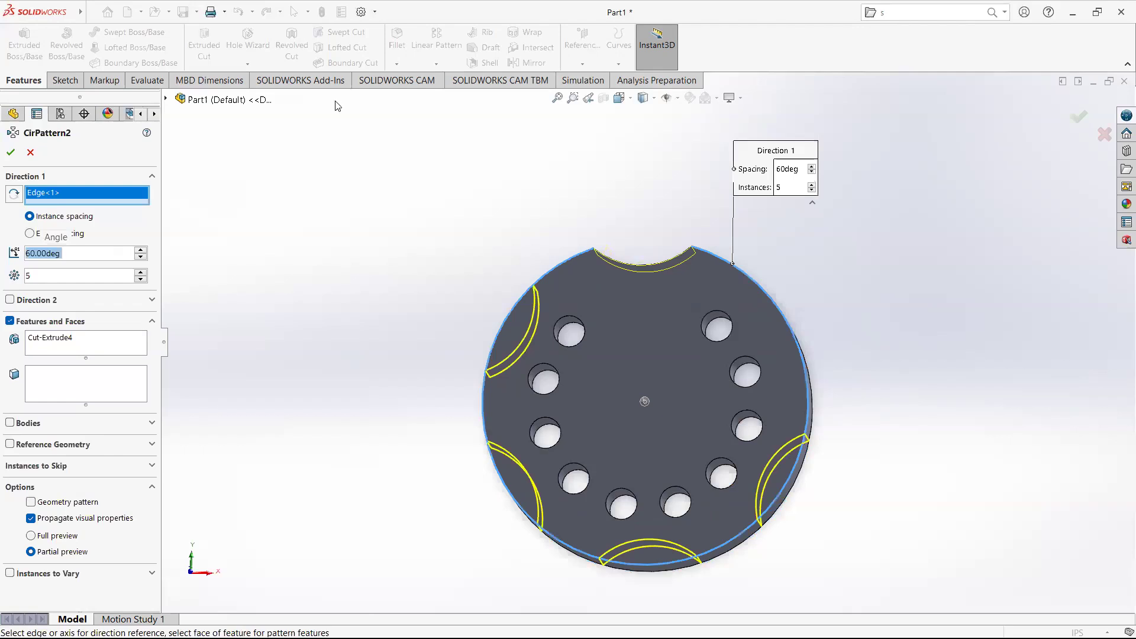
{"action": "left_click", "coordinate": [27, 276]}
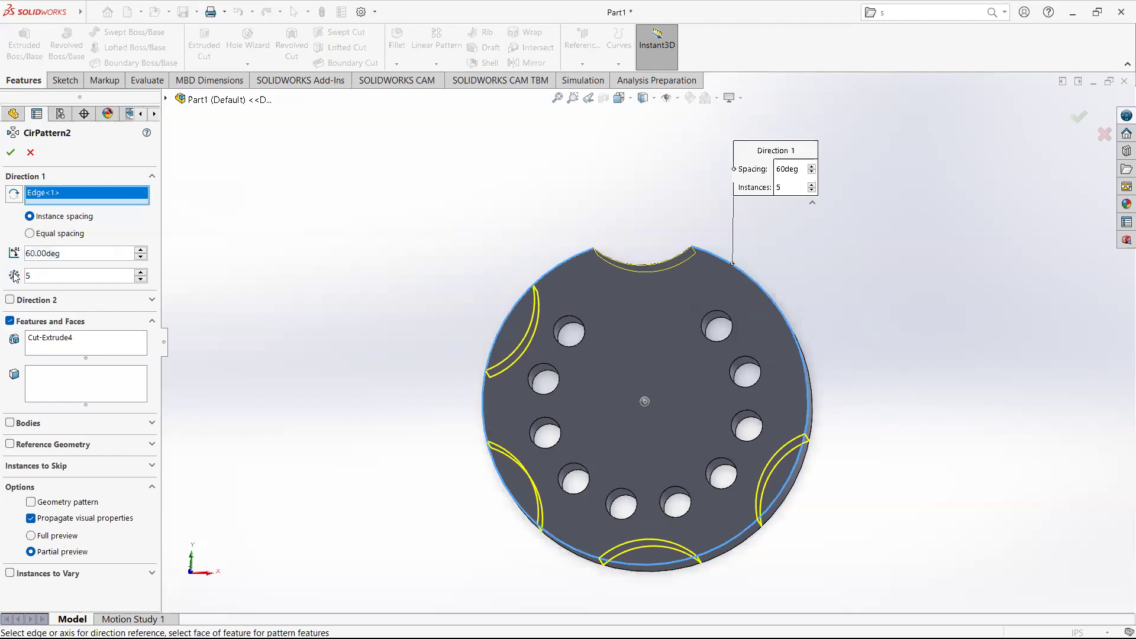
{"action": "left_click_drag", "start_coordinate": [48, 276], "coordinate": [6, 275]}
{"action": "type", "text": "6"}
{"action": "key", "text": "Return"}
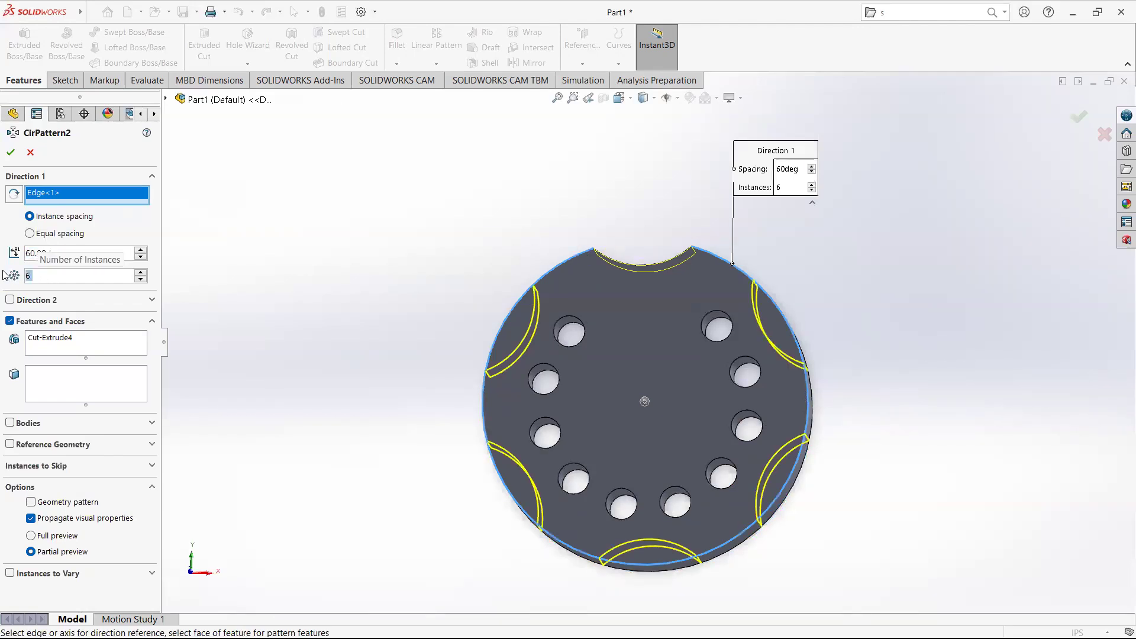
{"action": "left_click", "coordinate": [1080, 117]}
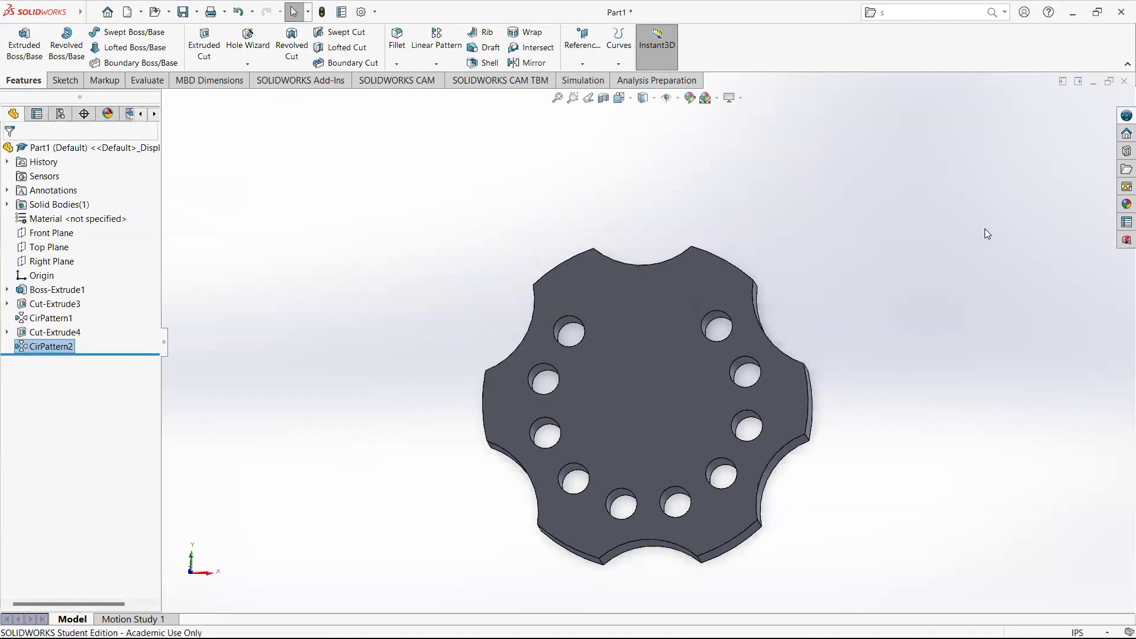
Rotate the model to inspect the finished notched disc with its holes.
{"action": "middle_click_drag", "start_coordinate": [986, 233], "coordinate": [726, 467]}
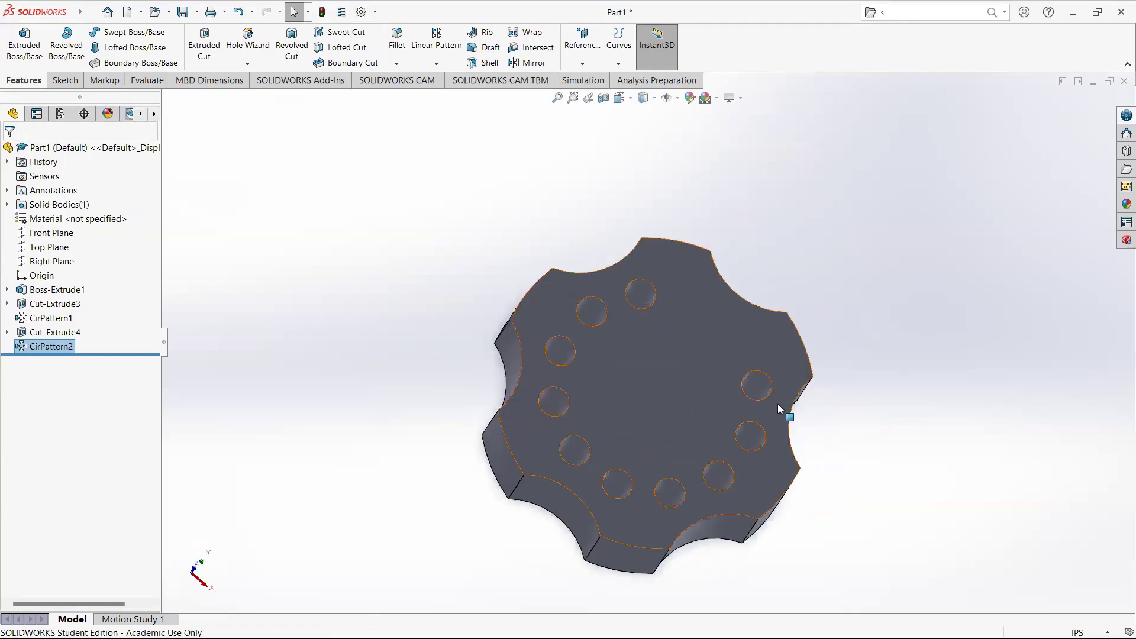
{"action": "middle_click_drag", "start_coordinate": [756, 419], "coordinate": [755, 417]}
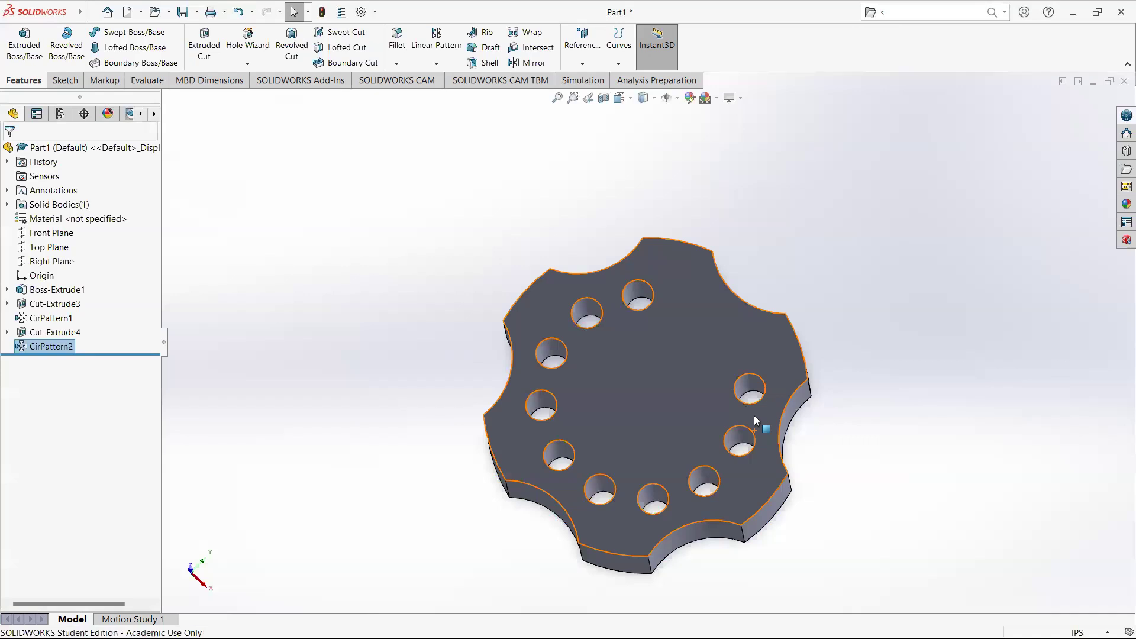
{"action": "middle_click_drag", "start_coordinate": [754, 415], "coordinate": [649, 319]}
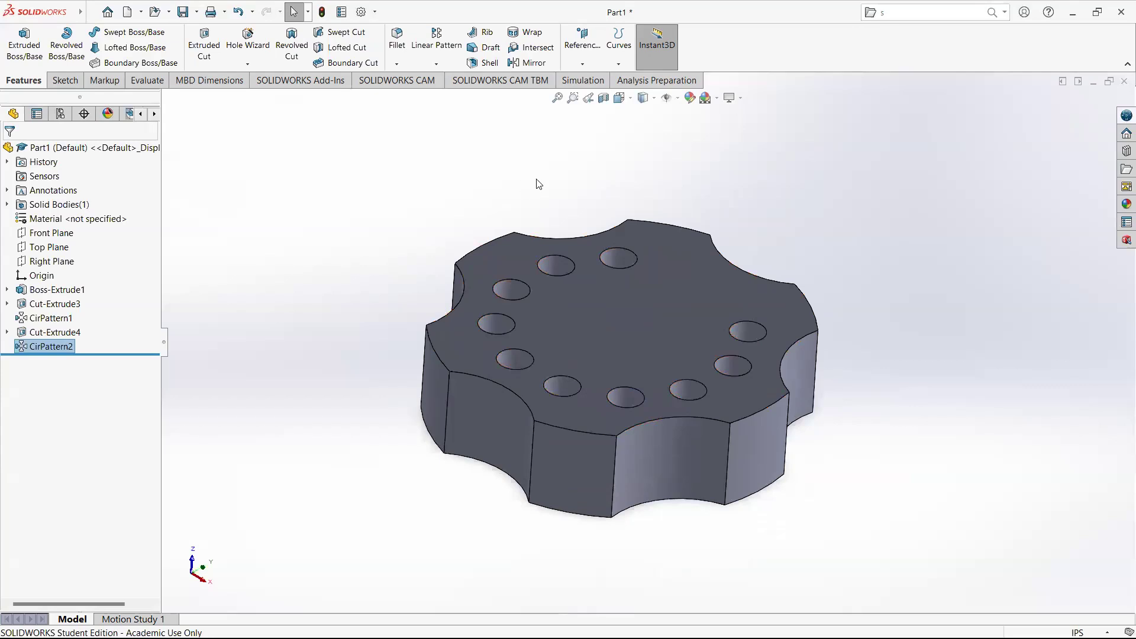
{"action": "left_click", "coordinate": [675, 34]}
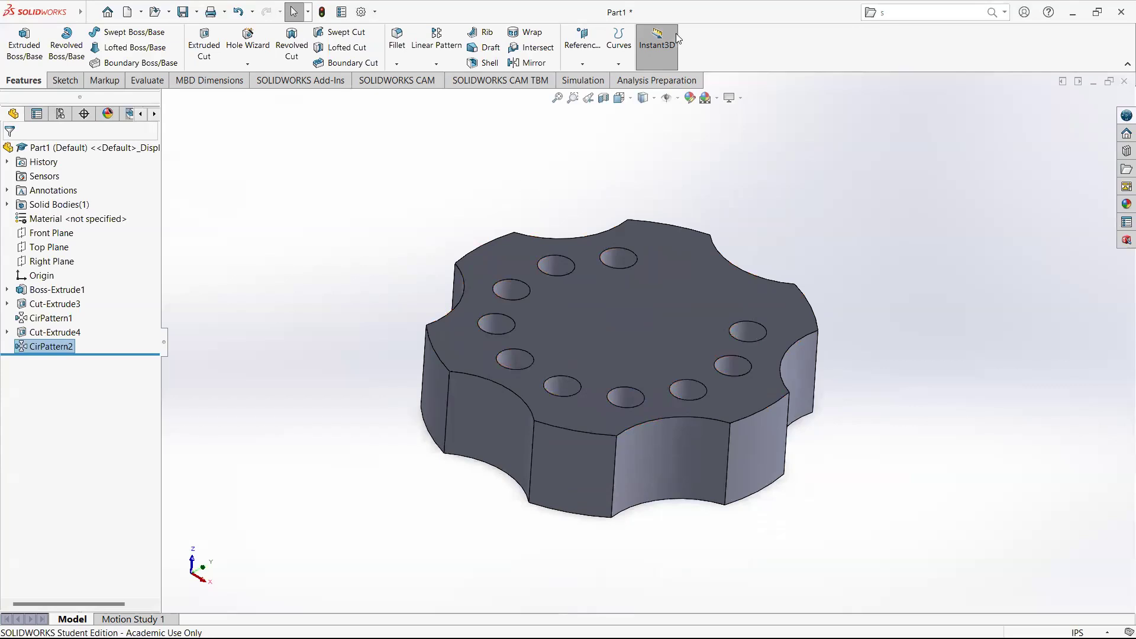